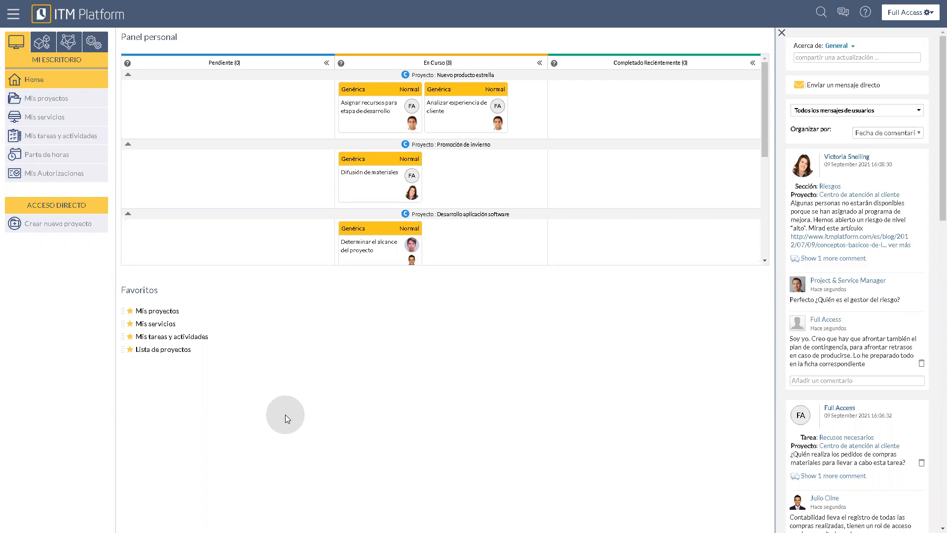
- Open the organization's user list and the record of the user whose position is Ingeniero de sistemas
click(73, 45)
click(59, 81)
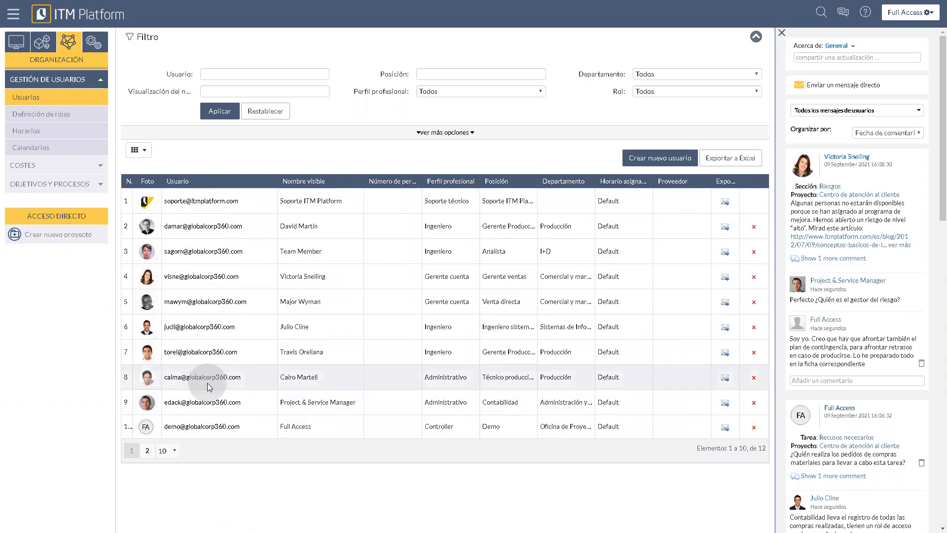
click(203, 328)
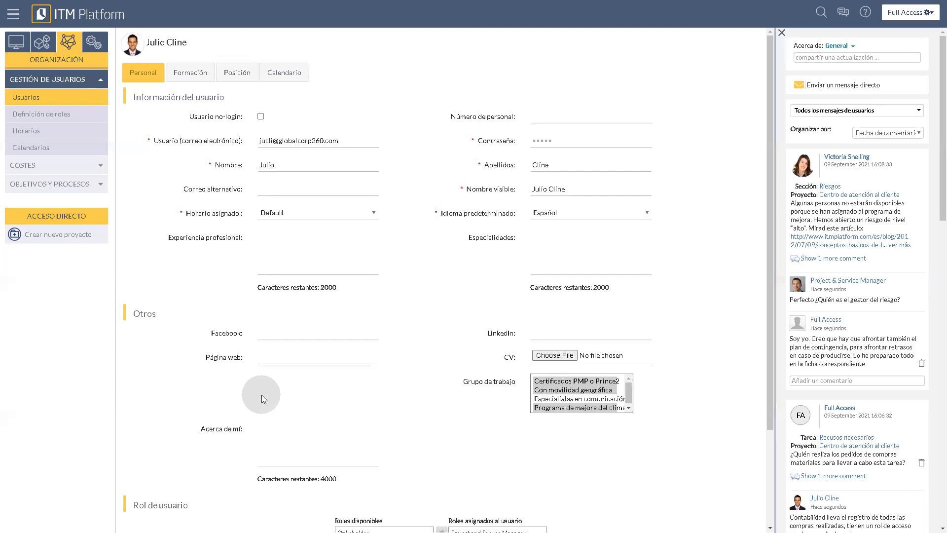
- Check the user's assigned schedule options, and view the user's calendars while dismissing the browser's offer to save the password
click(260, 234)
click(307, 212)
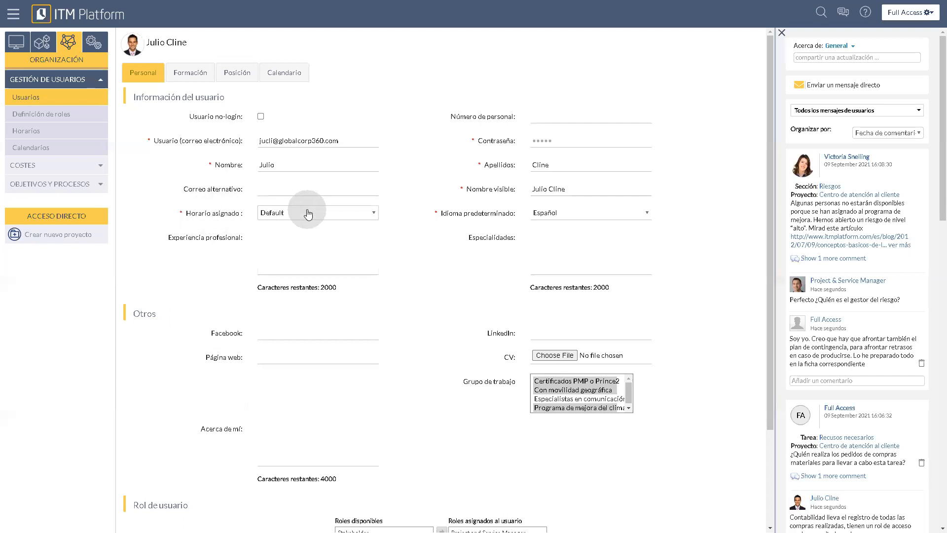
key(Tab)
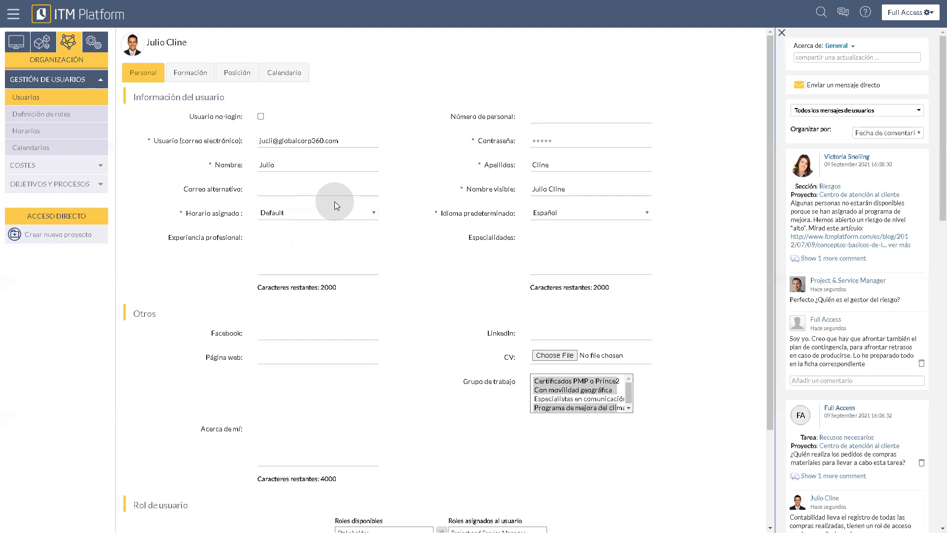
click(296, 213)
click(369, 213)
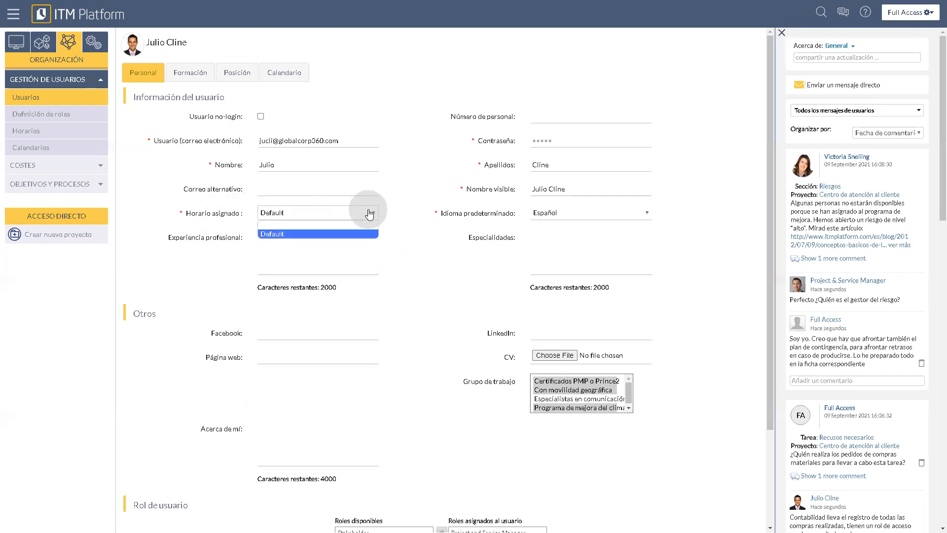
click(391, 241)
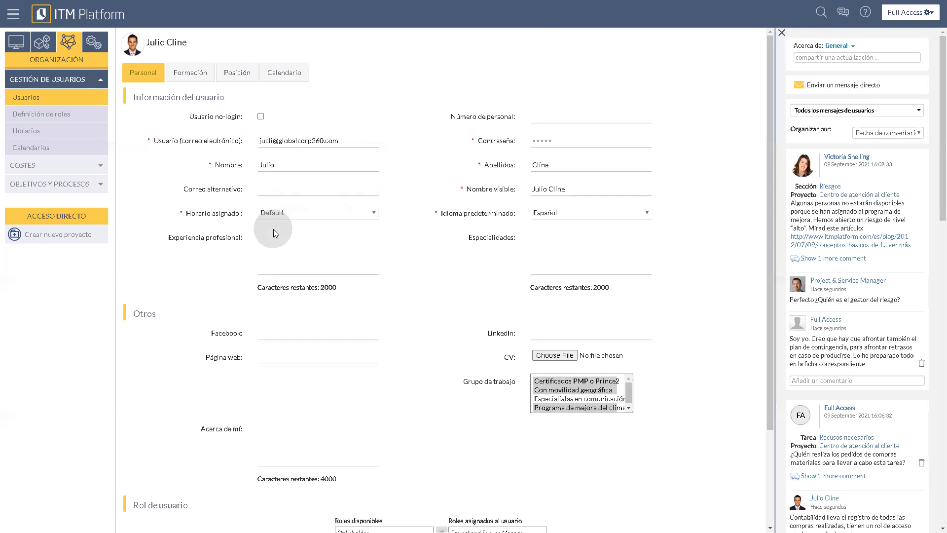
click(282, 75)
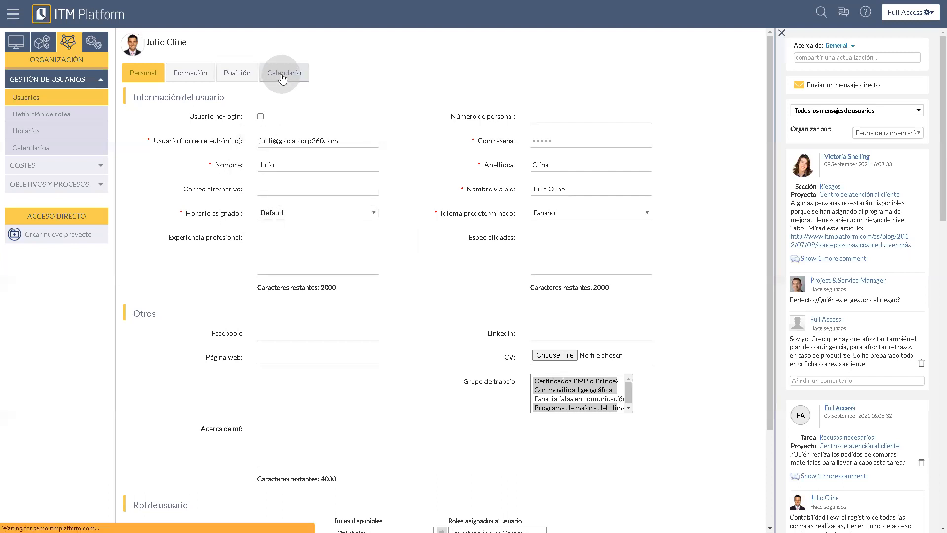
click(886, 24)
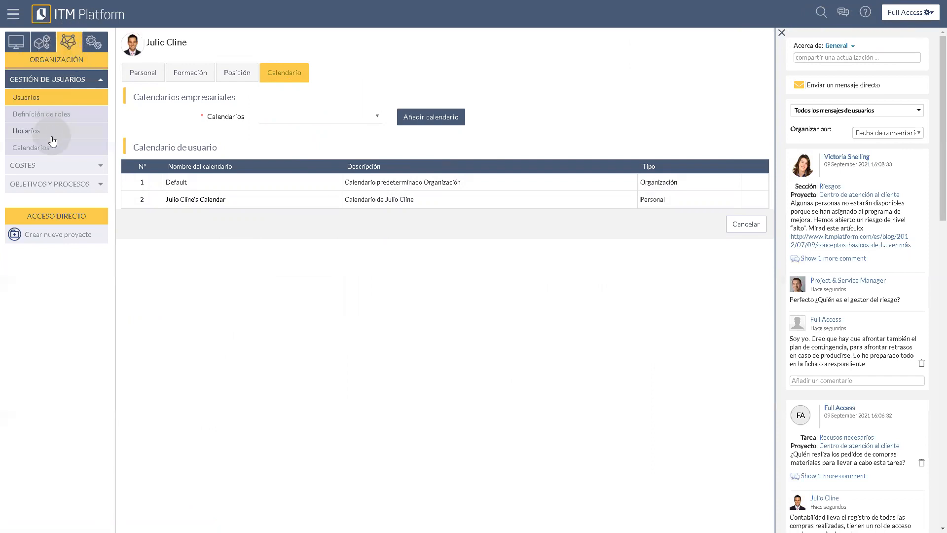
- Review the Default work schedule's daily hours and the blank form for a new schedule, leaving both without saving
click(33, 136)
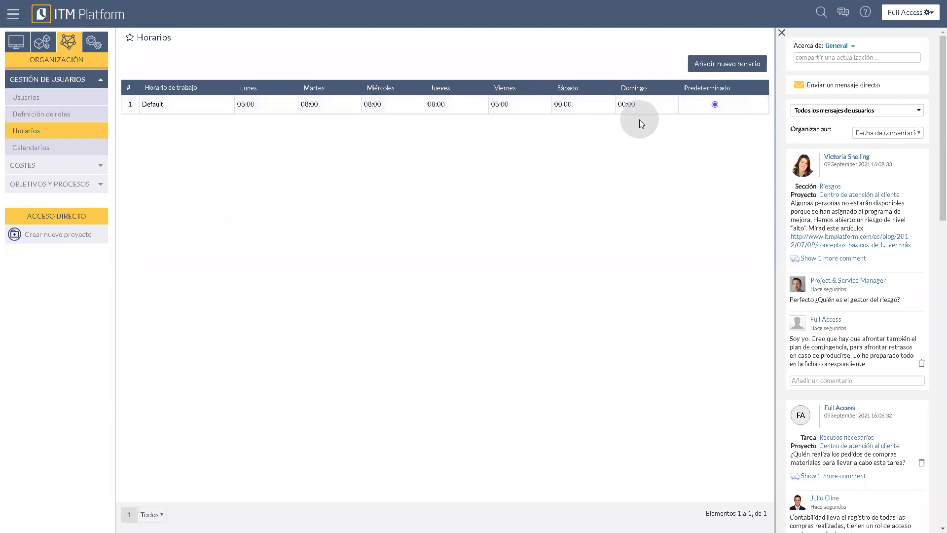
click(157, 104)
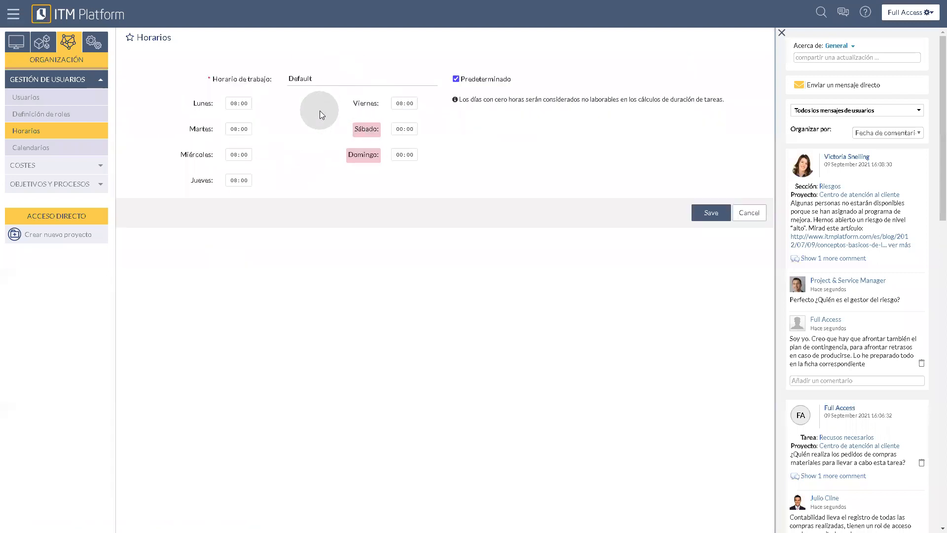
click(735, 205)
click(710, 68)
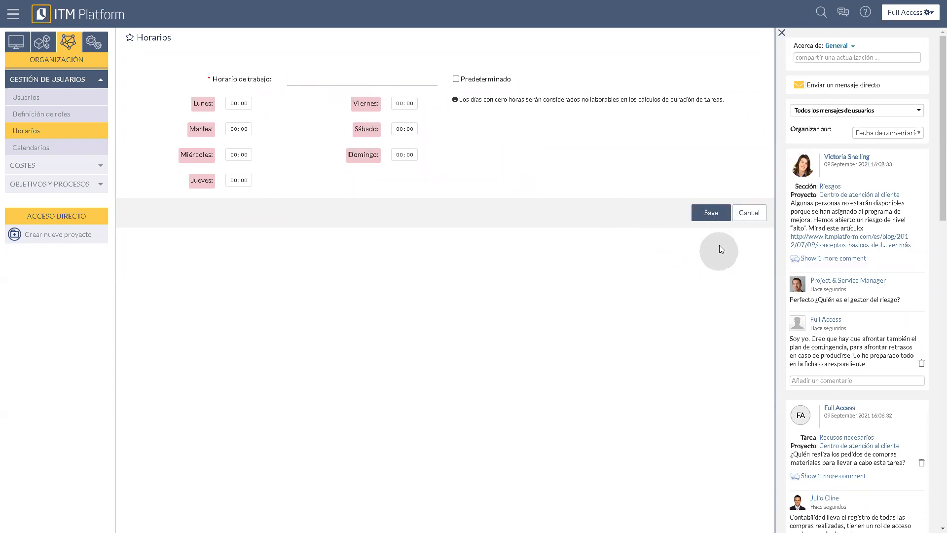
click(747, 213)
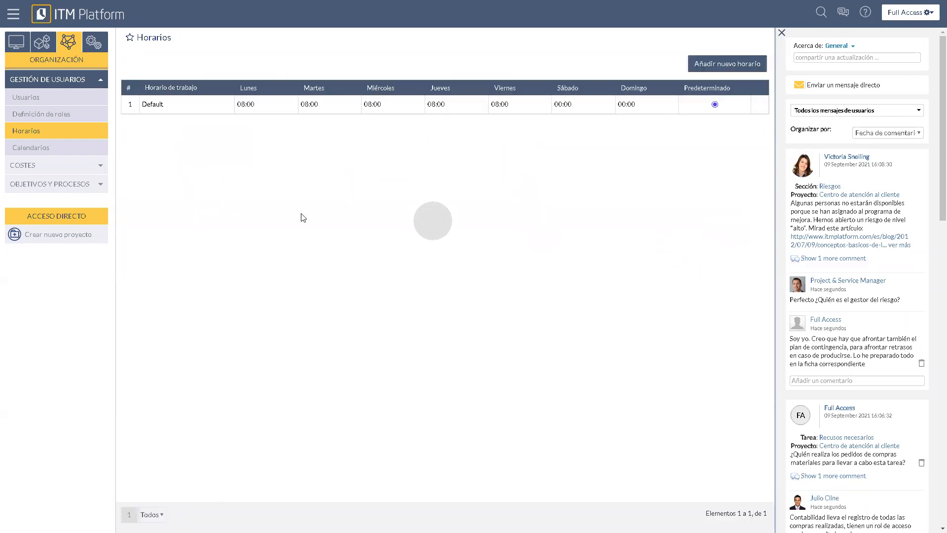
- Review the blank new calendar form and the Default calendar's non-working days, leaving both without saving
click(29, 148)
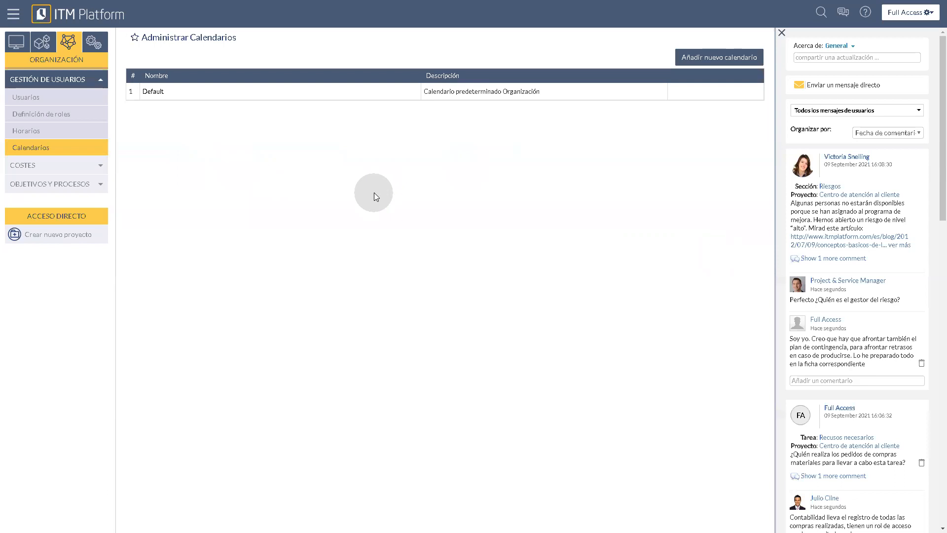
click(717, 57)
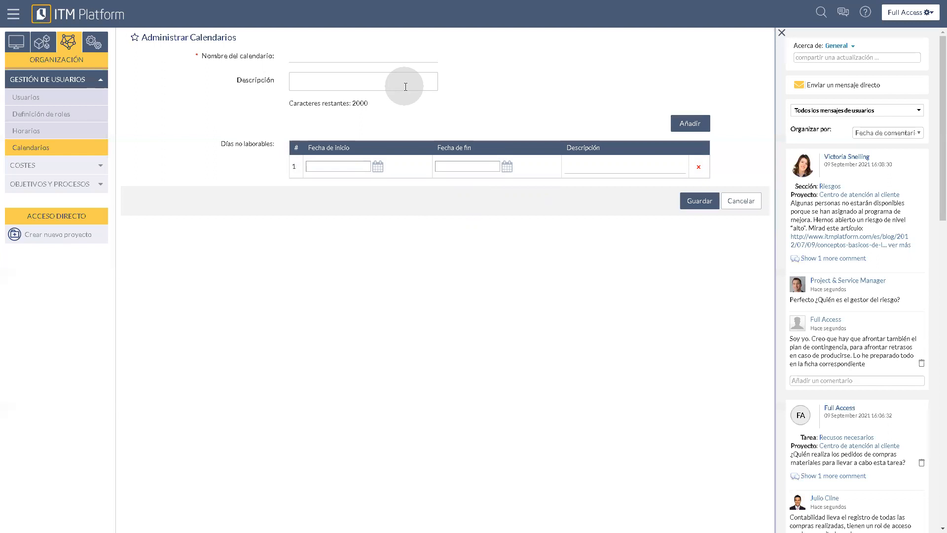
click(741, 201)
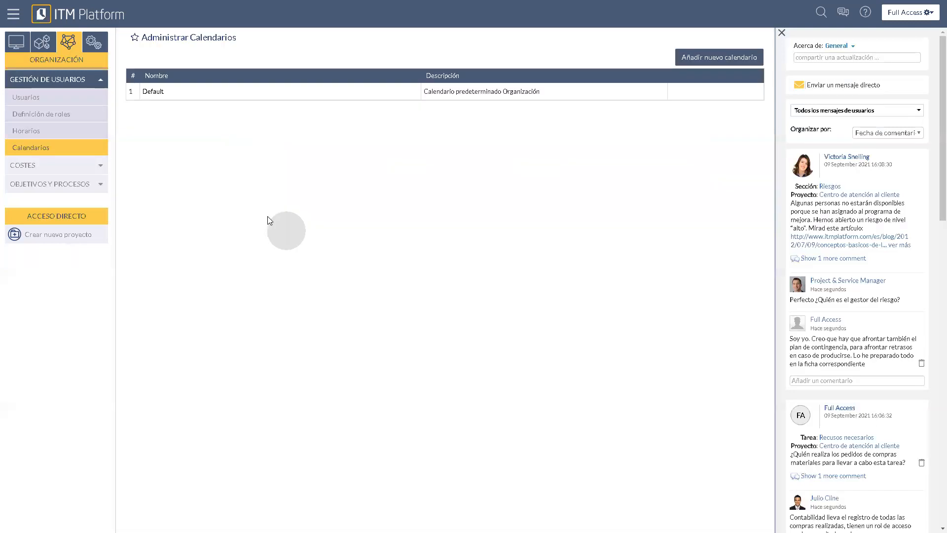
click(157, 94)
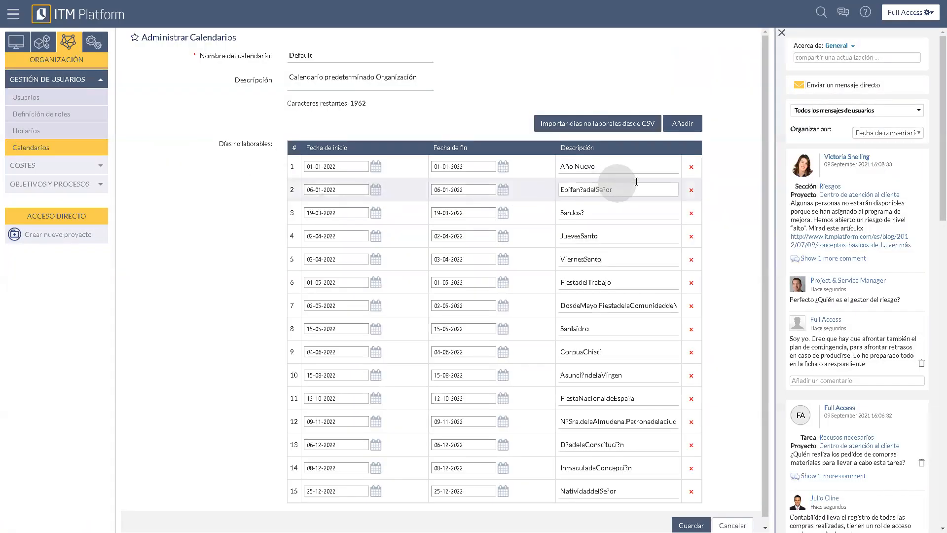
drag(766, 128, 763, 184)
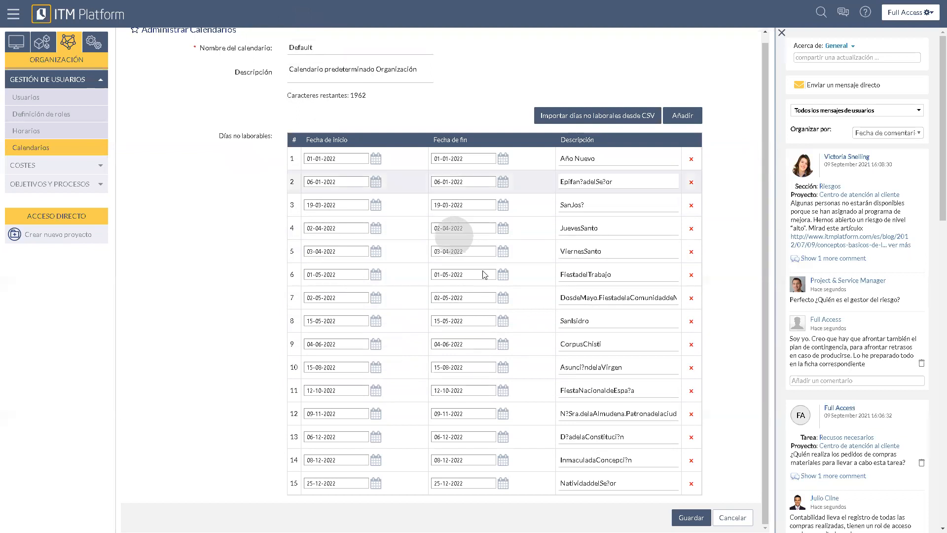
click(733, 517)
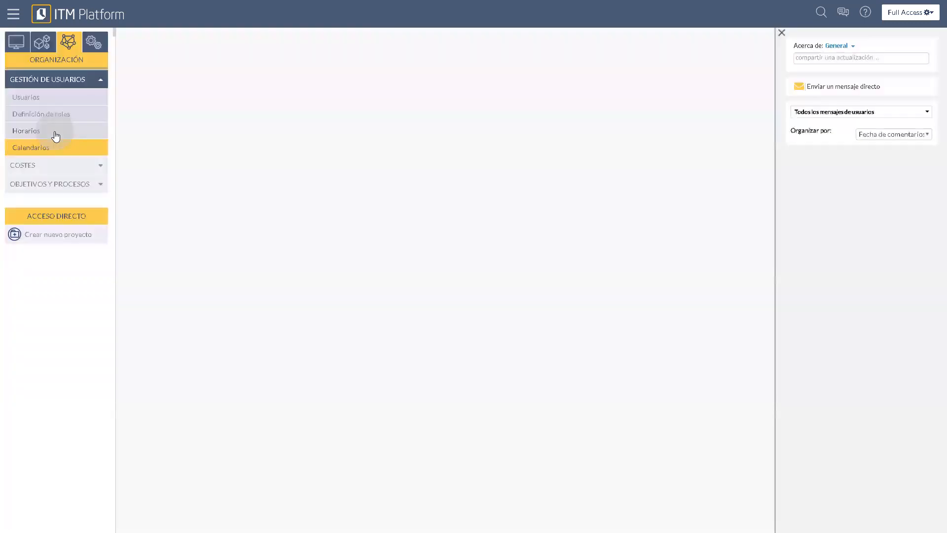
- Open the record of the user whose position is Venta directa and select Default as the assigned schedule
click(38, 97)
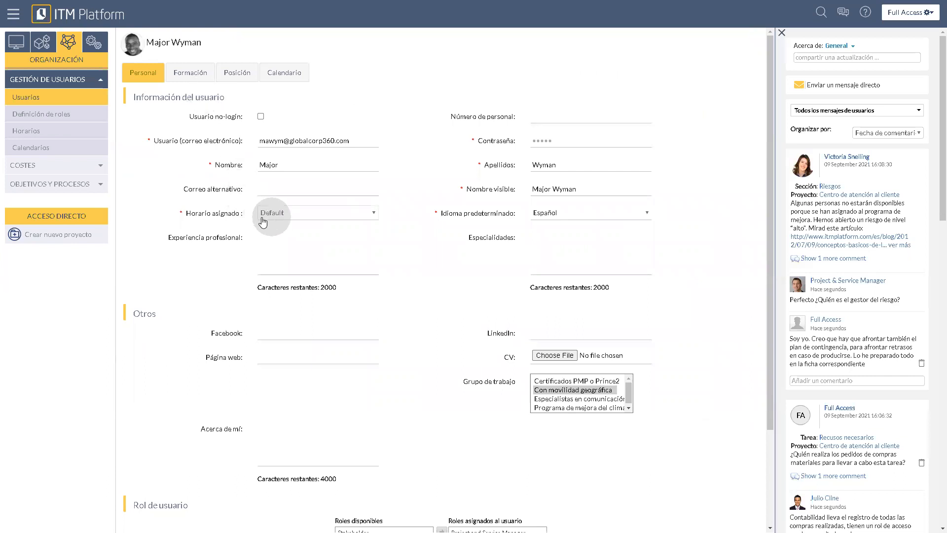
click(323, 212)
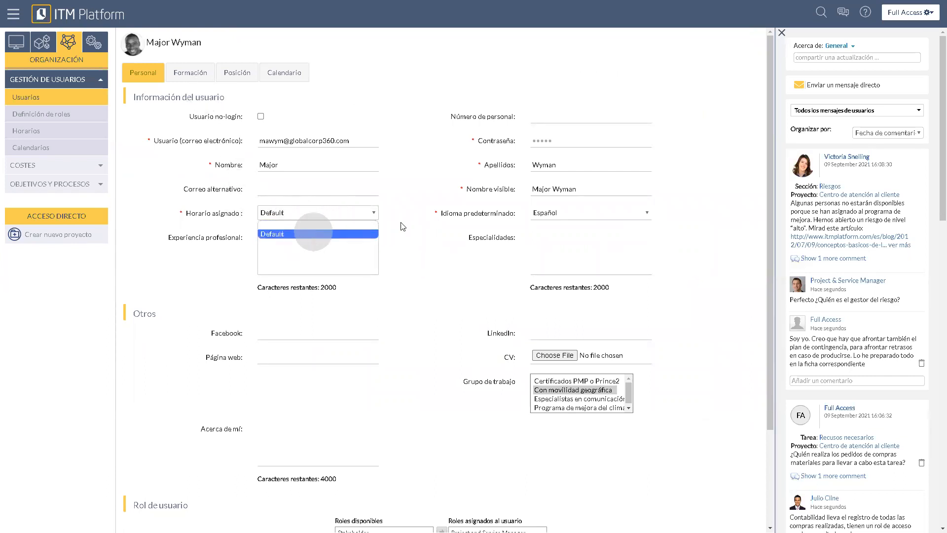
click(298, 234)
- Check which company calendars can be added to this user, and open the user's personal calendar
click(287, 80)
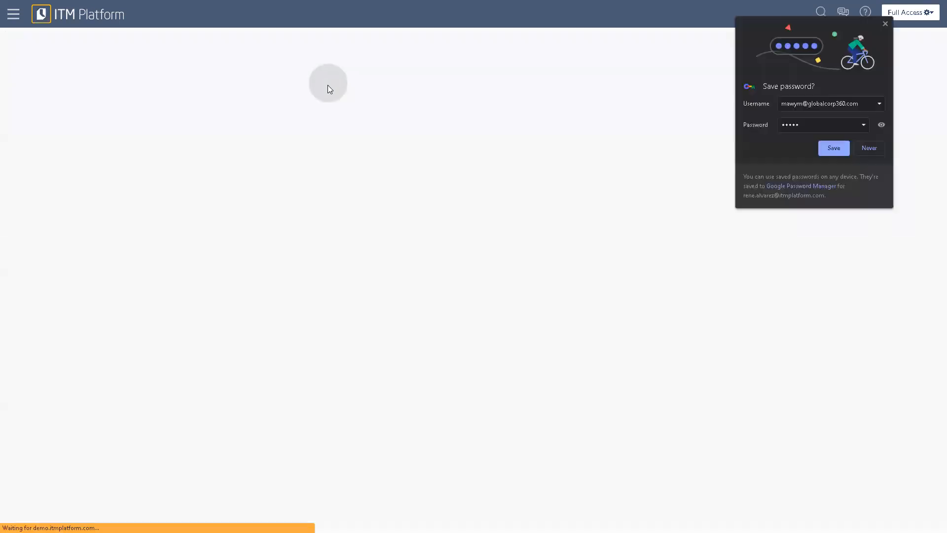
click(886, 25)
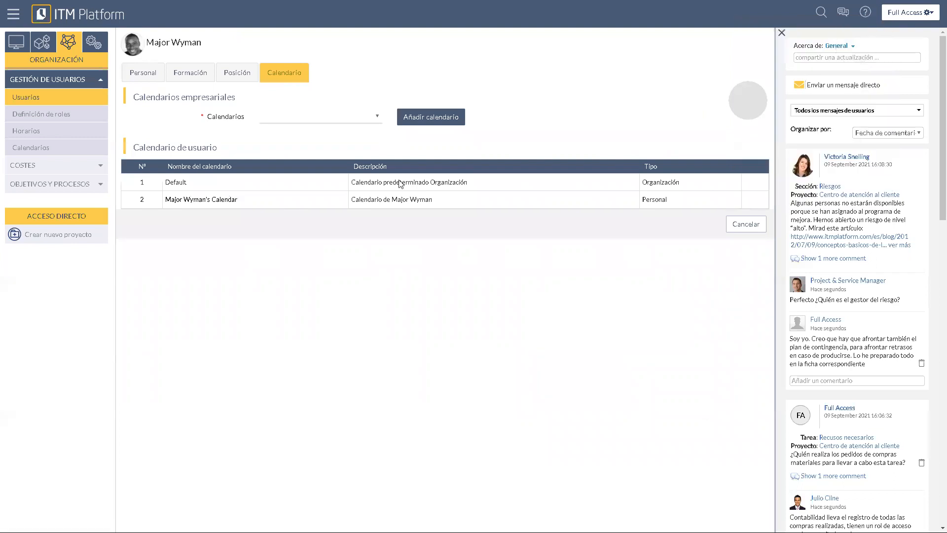
click(379, 117)
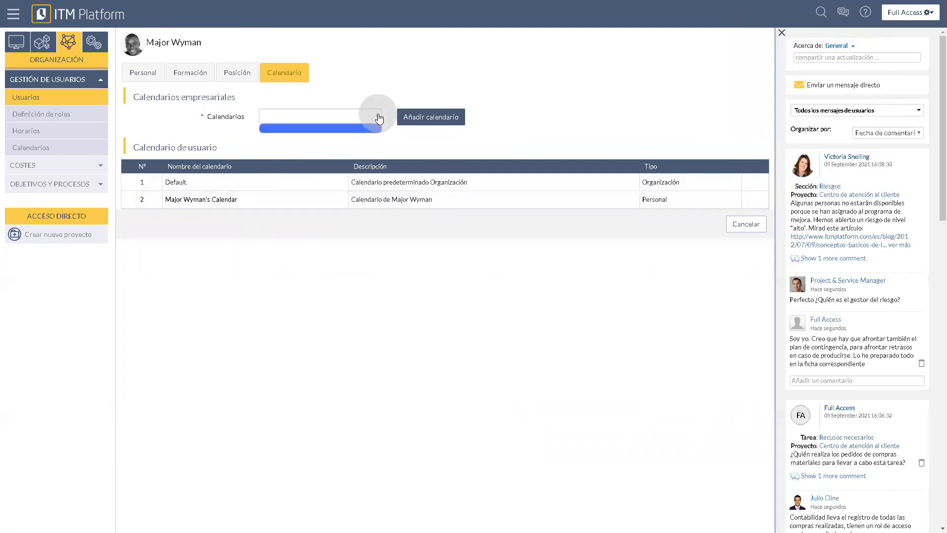
click(546, 113)
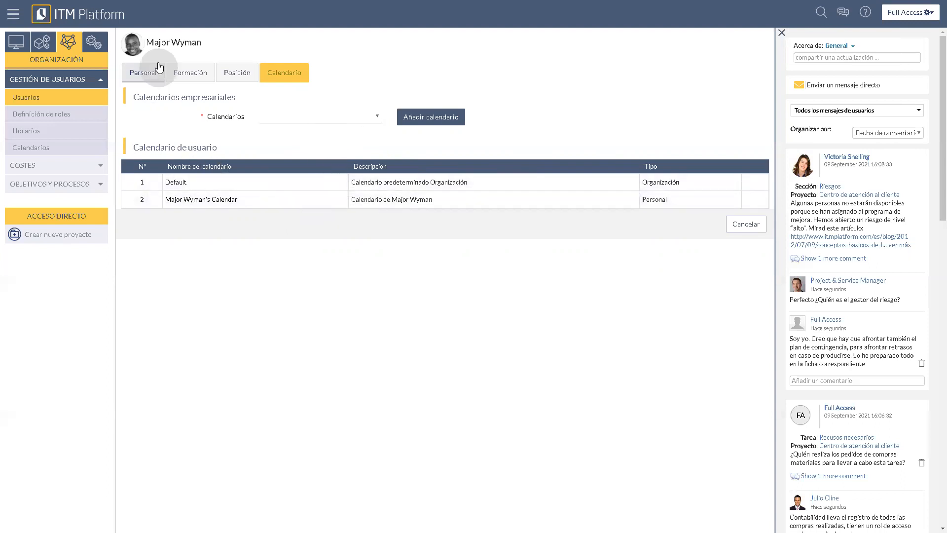
click(196, 202)
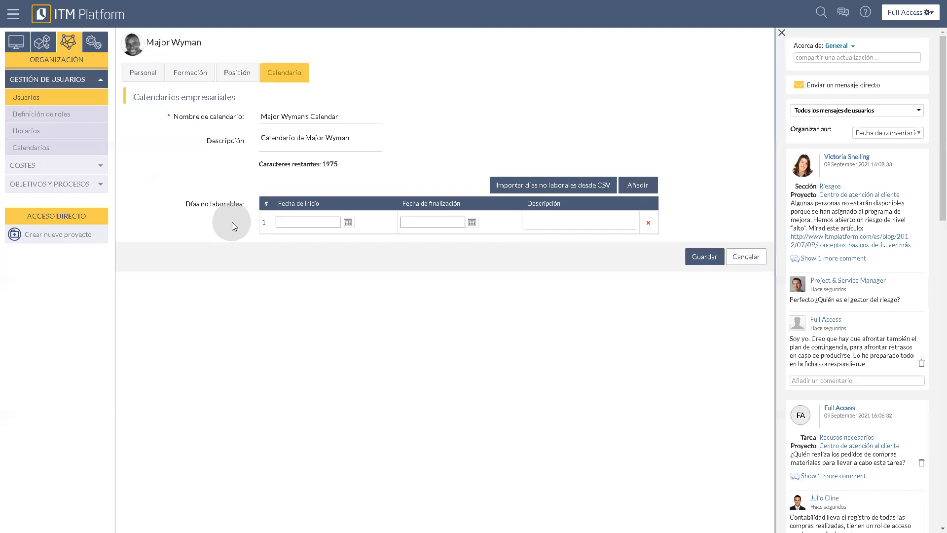
- Review the roles assigned to the user in the personal details, and open the Team Member role in the role definitions
click(146, 73)
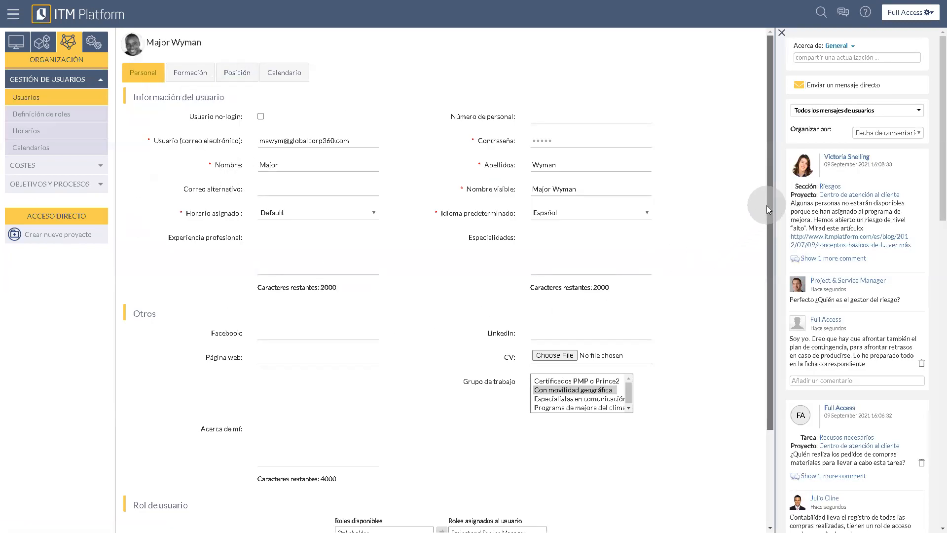
drag(766, 206, 763, 330)
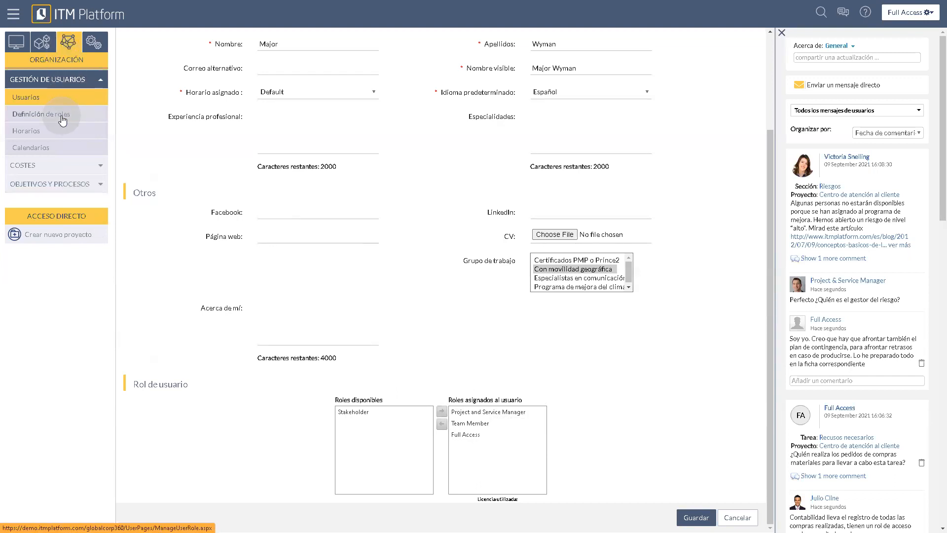
click(31, 115)
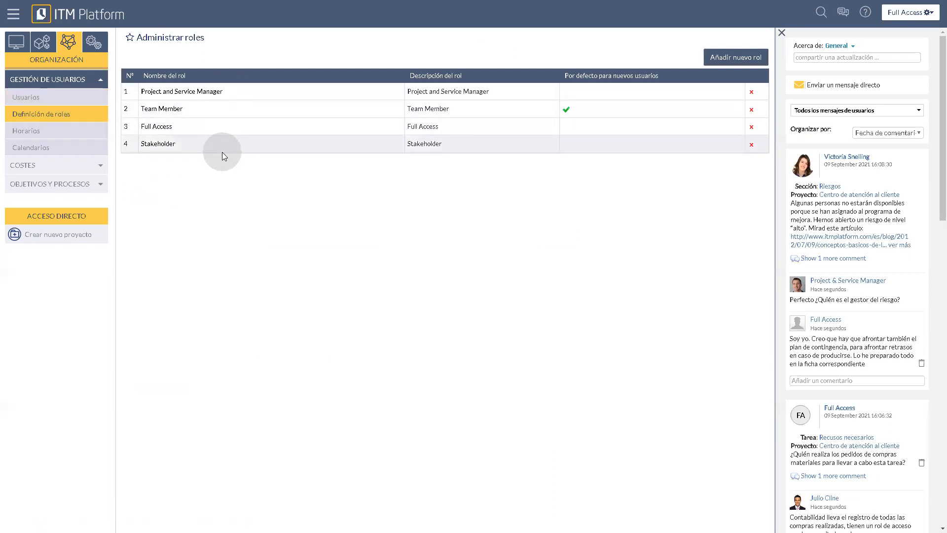
click(164, 108)
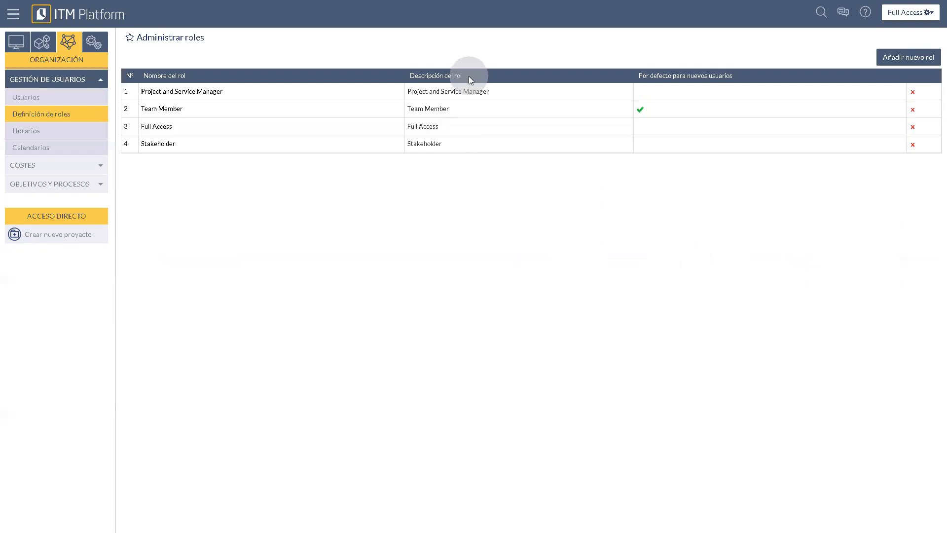
- Examine the permissions offered by a new role with the Full Access licence, and cancel the form without saving
click(884, 58)
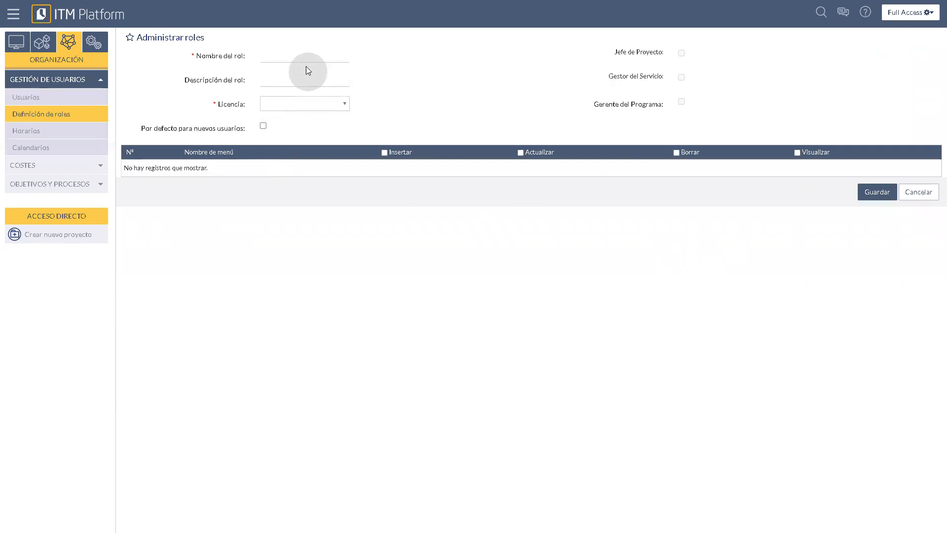
click(343, 105)
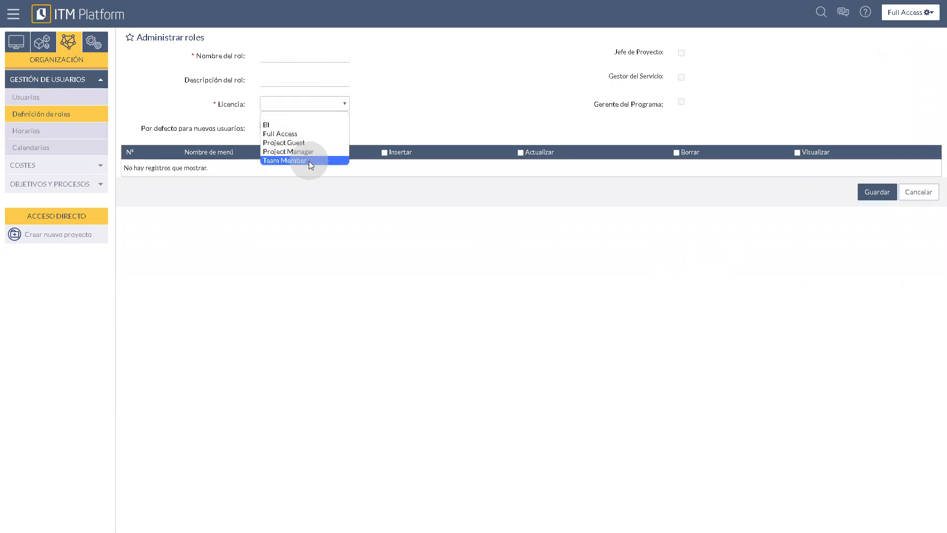
click(312, 135)
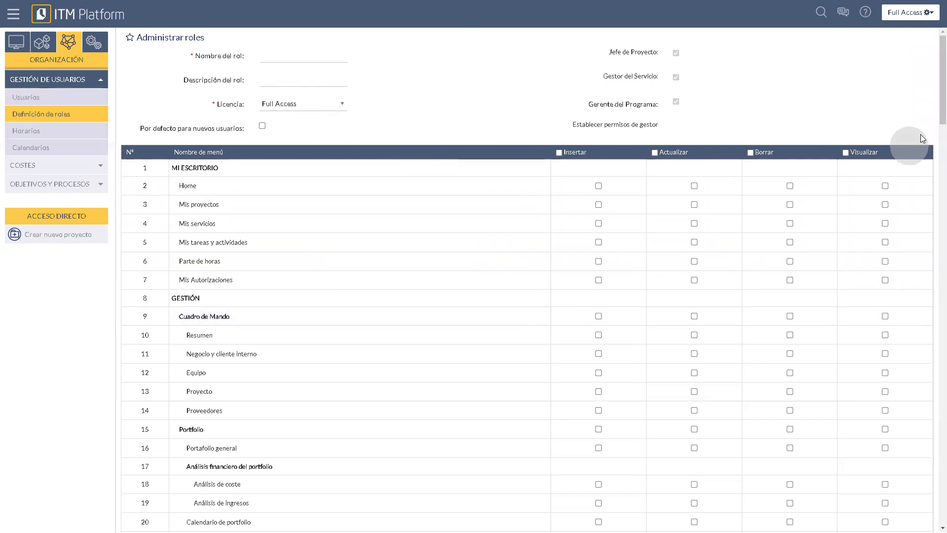
drag(940, 109, 934, 35)
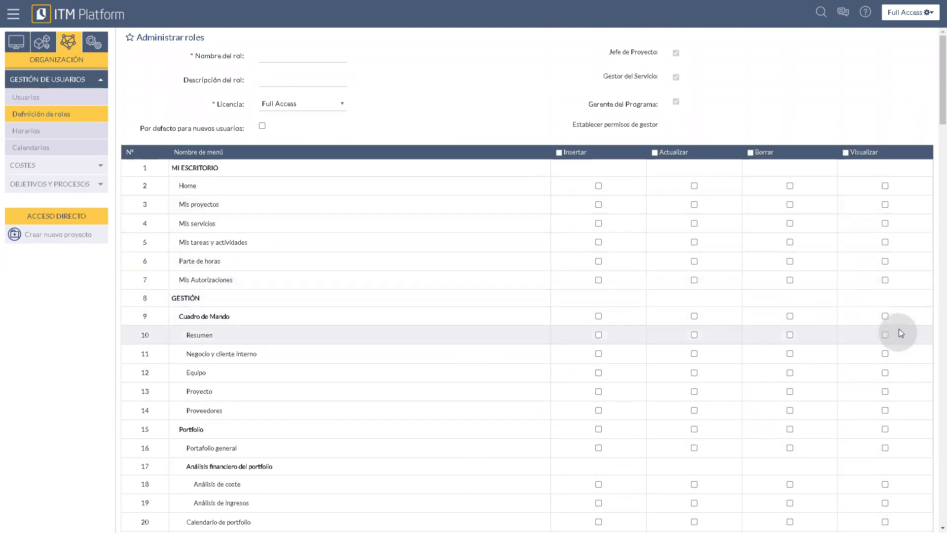
scroll(869, 412, down, 20)
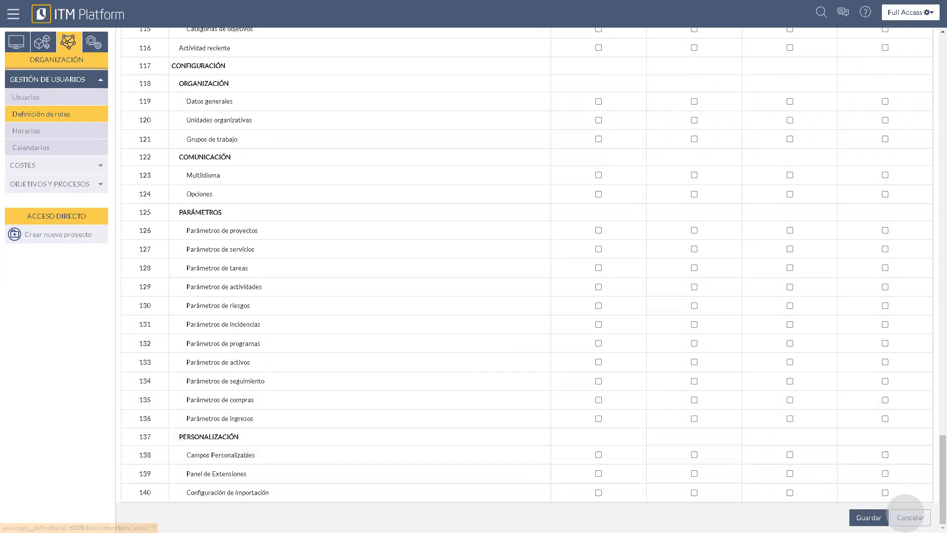
click(907, 515)
click(515, 54)
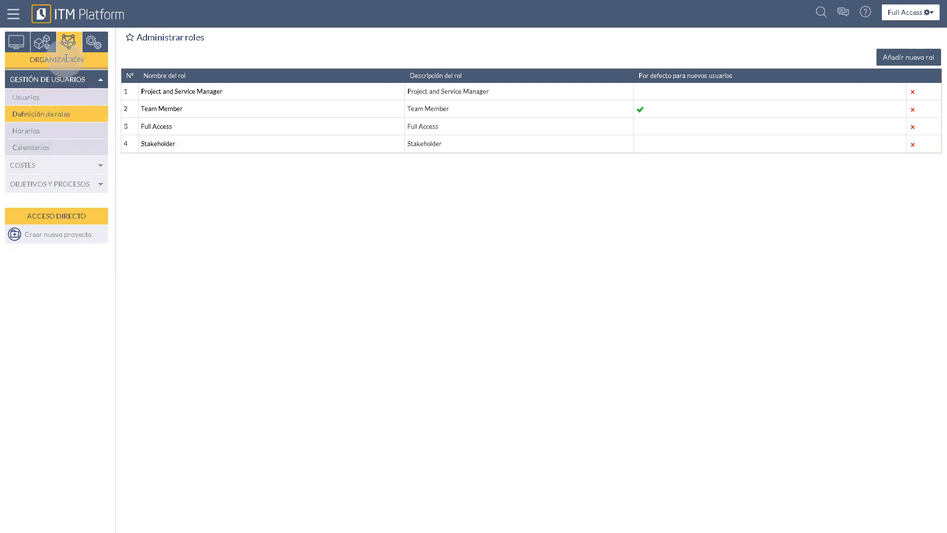
- Review the professional profiles defined under costs, and view the new profile form, cancelling it without saving
click(73, 165)
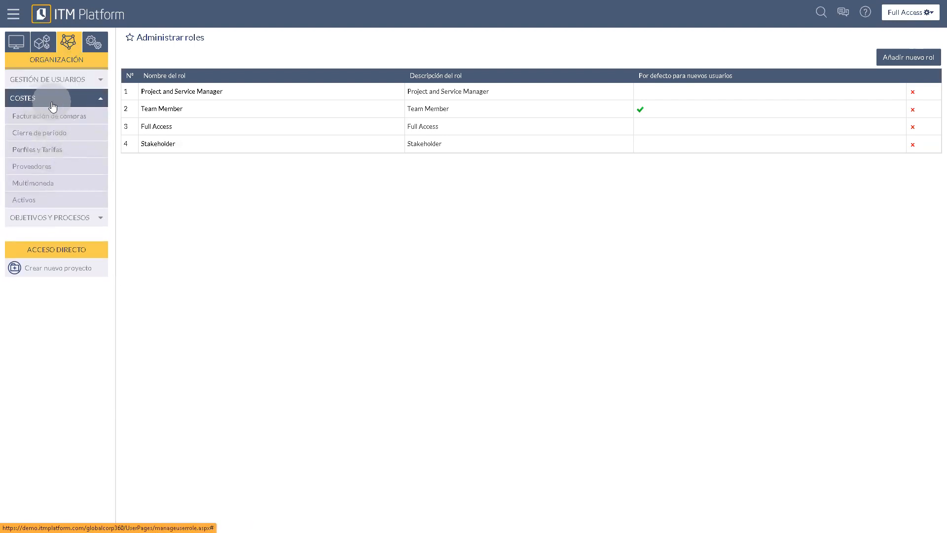
click(56, 151)
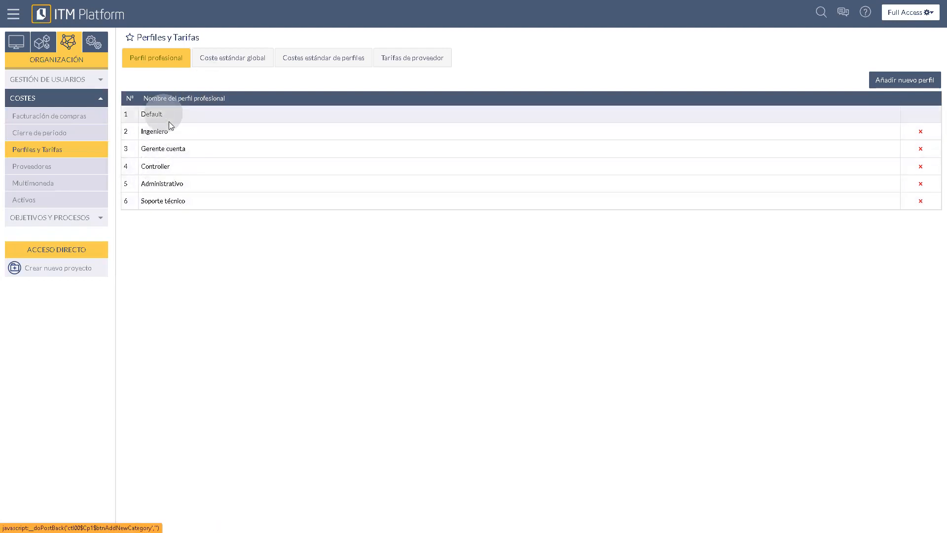
click(904, 80)
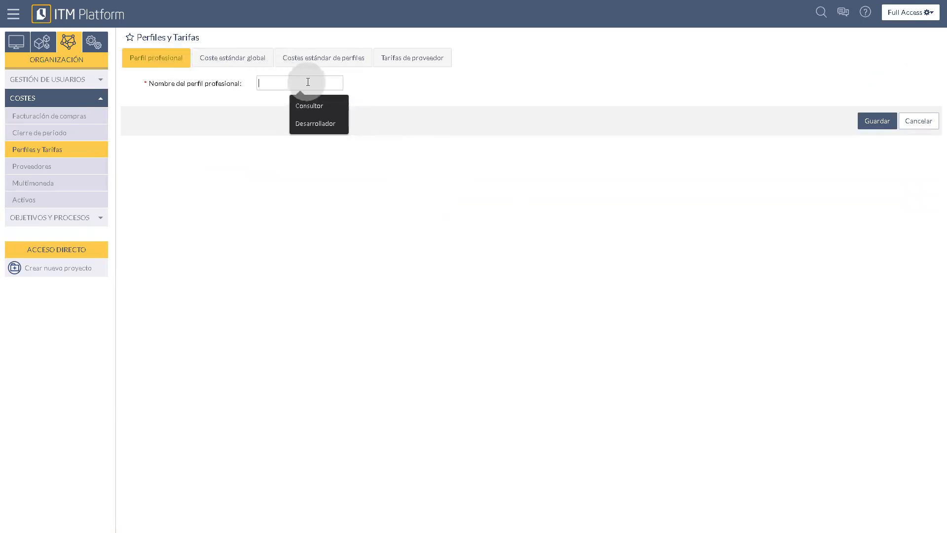
click(907, 120)
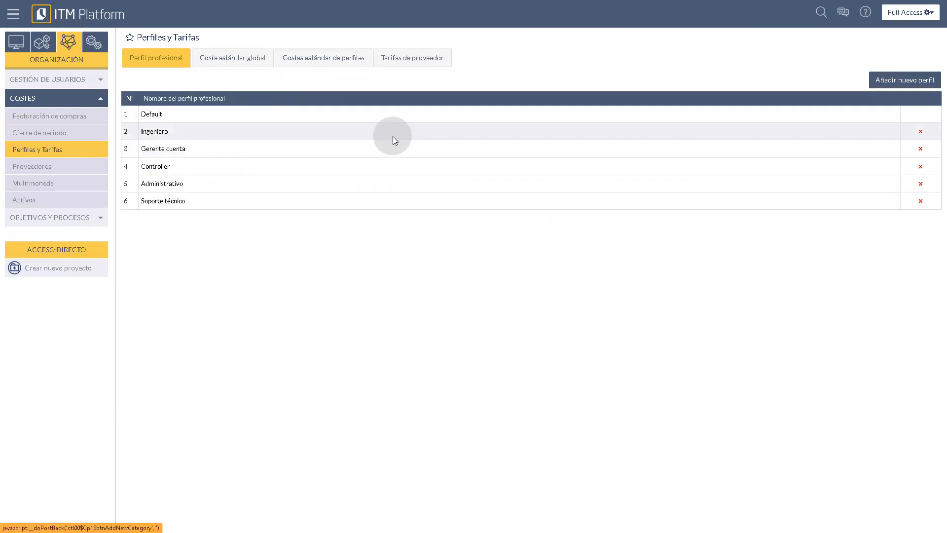
- Review the global standard costs and the standard costs defined per professional profile
click(234, 55)
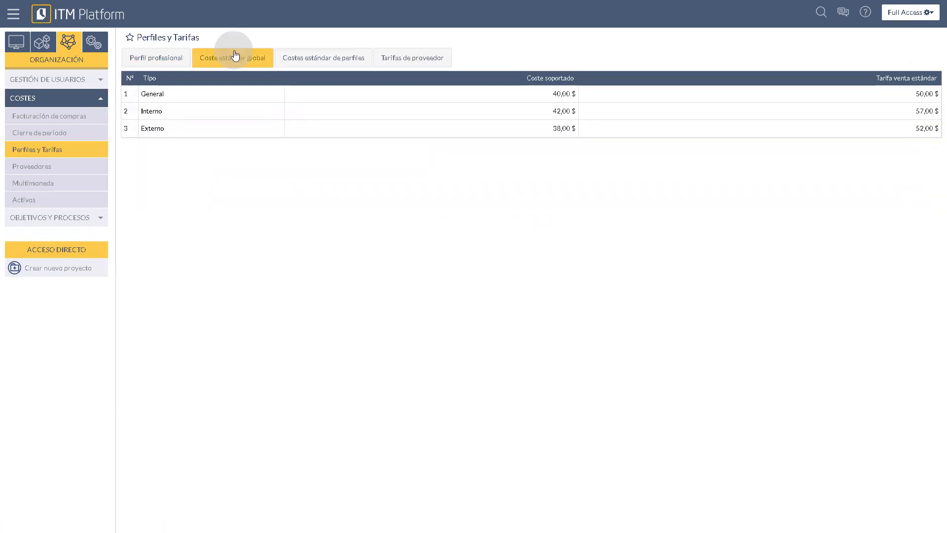
click(241, 59)
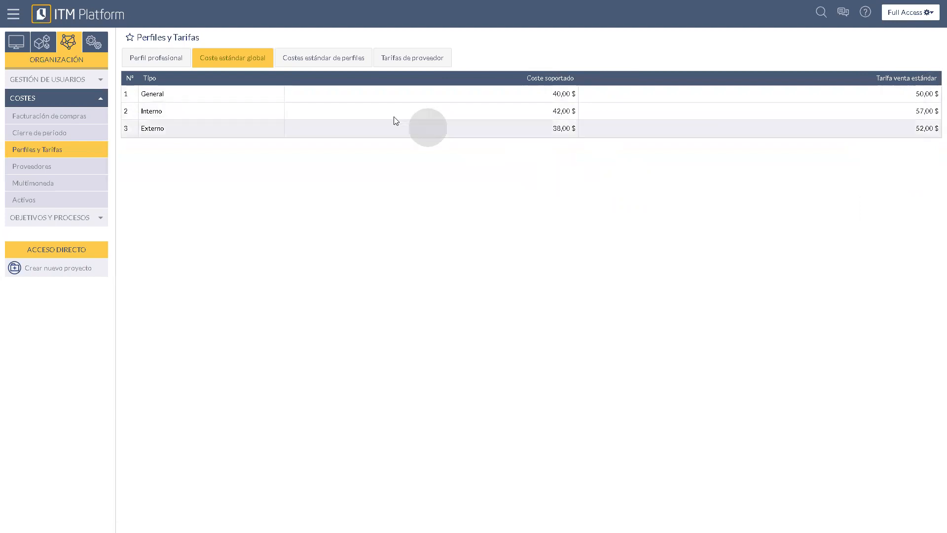
click(330, 68)
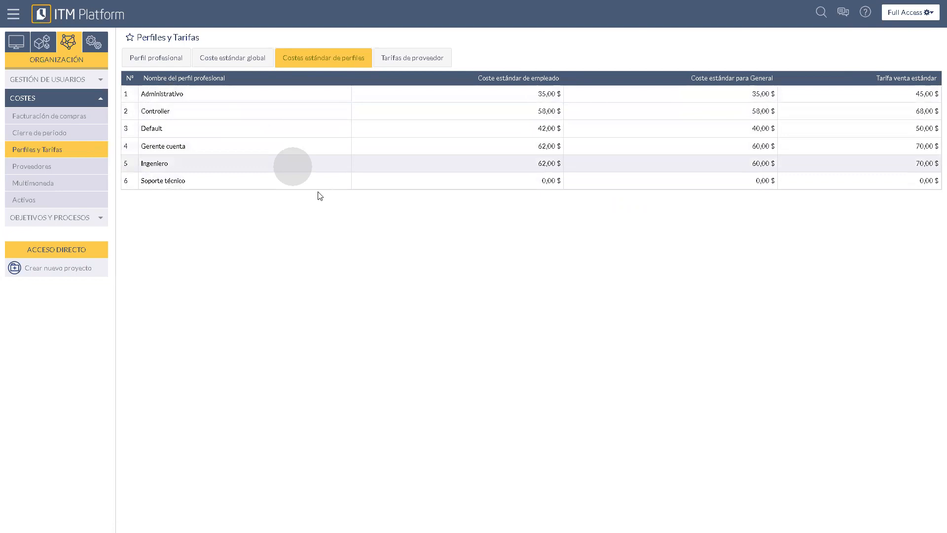
- Open the standard costs of the Ingeniero profile and examine the profile, hourly cost, currency and sale rate fields
click(152, 165)
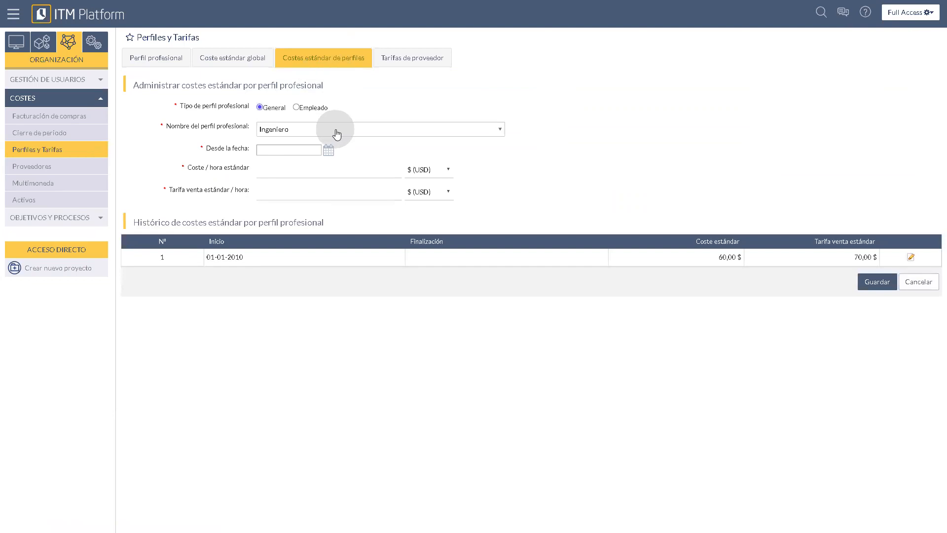
click(435, 132)
click(613, 129)
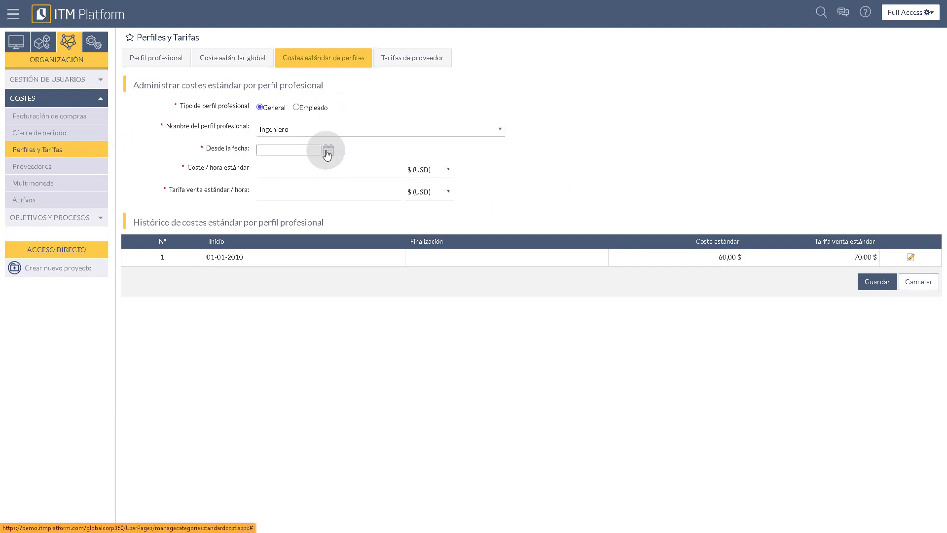
click(271, 170)
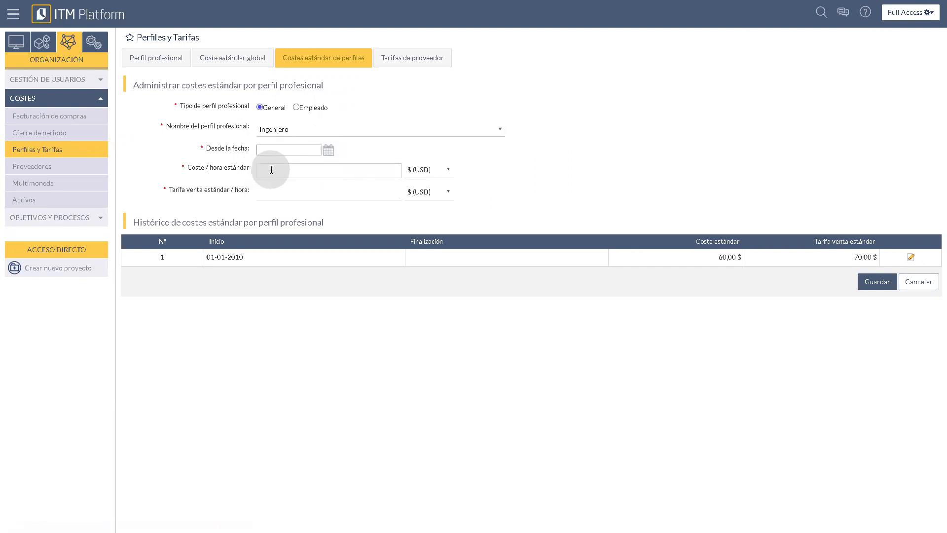
click(440, 171)
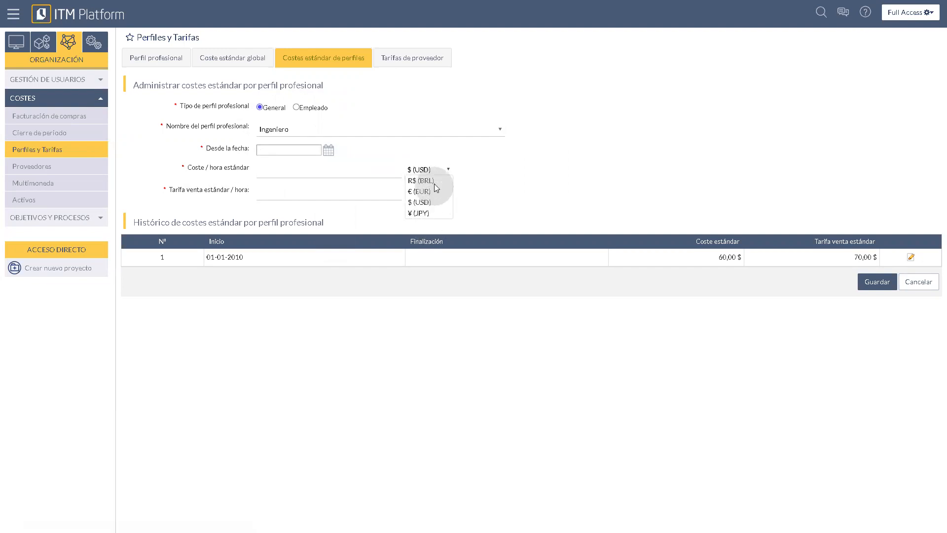
click(325, 195)
click(317, 194)
click(511, 192)
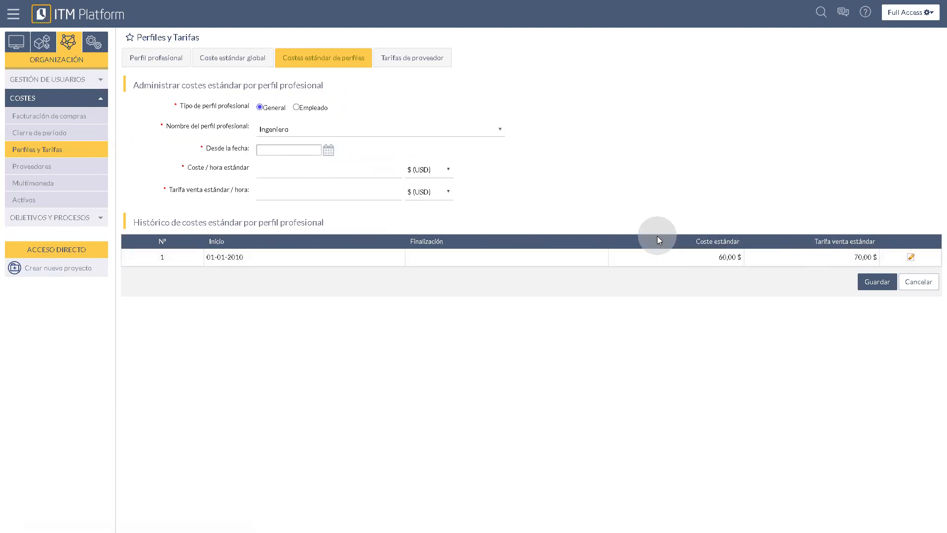
- Add and save a general standard cost for Ingeniero from 02-01-2023, with hourly cost 65 USD and sale rate 75 USD
click(329, 154)
click(343, 165)
click(343, 166)
click(343, 165)
click(343, 166)
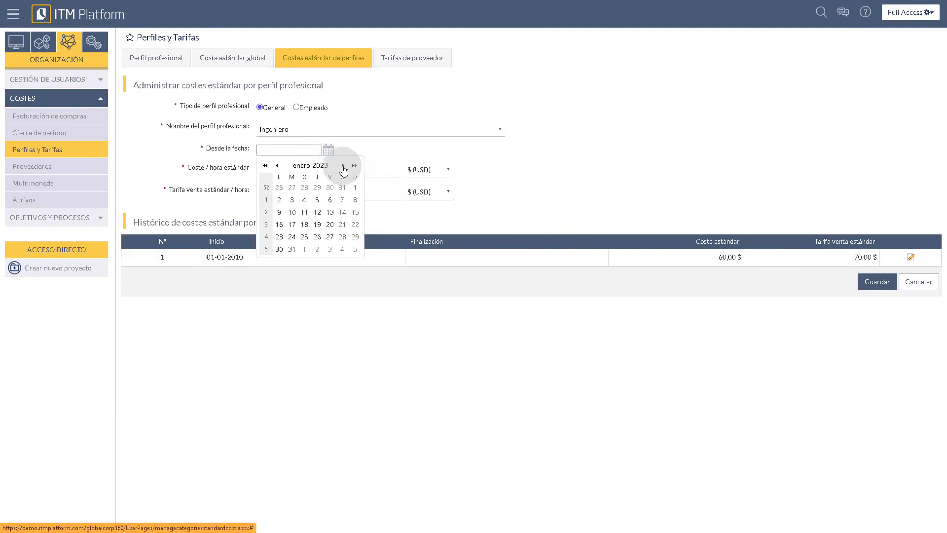
click(279, 199)
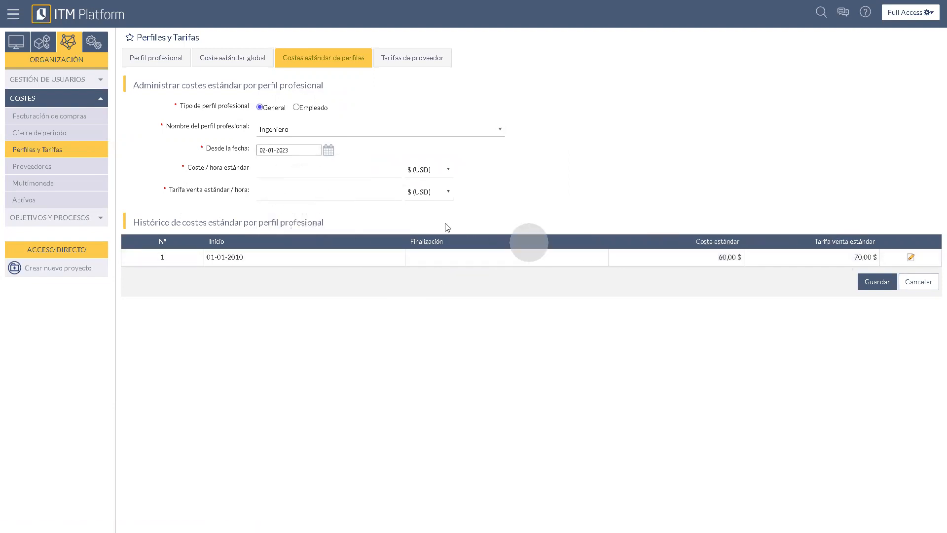
click(371, 170)
text(65)
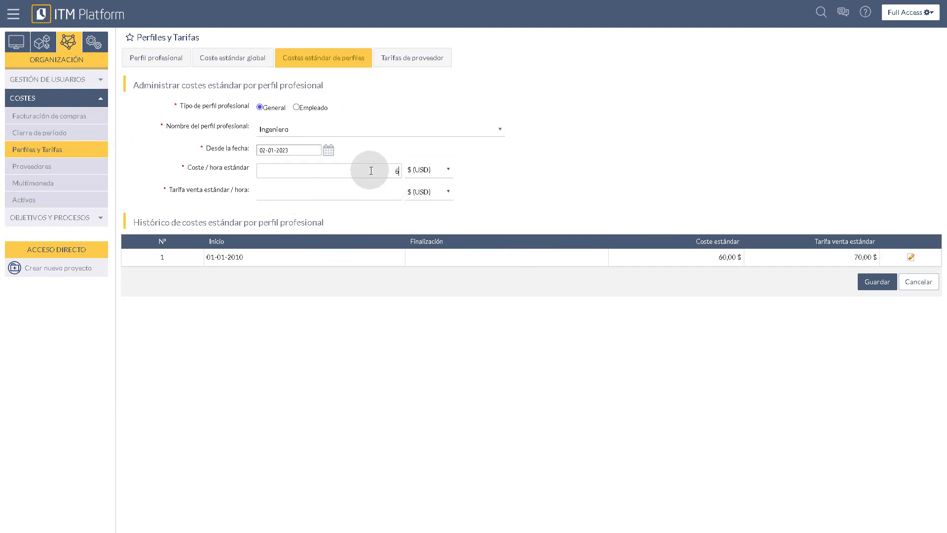
click(355, 196)
text(75)
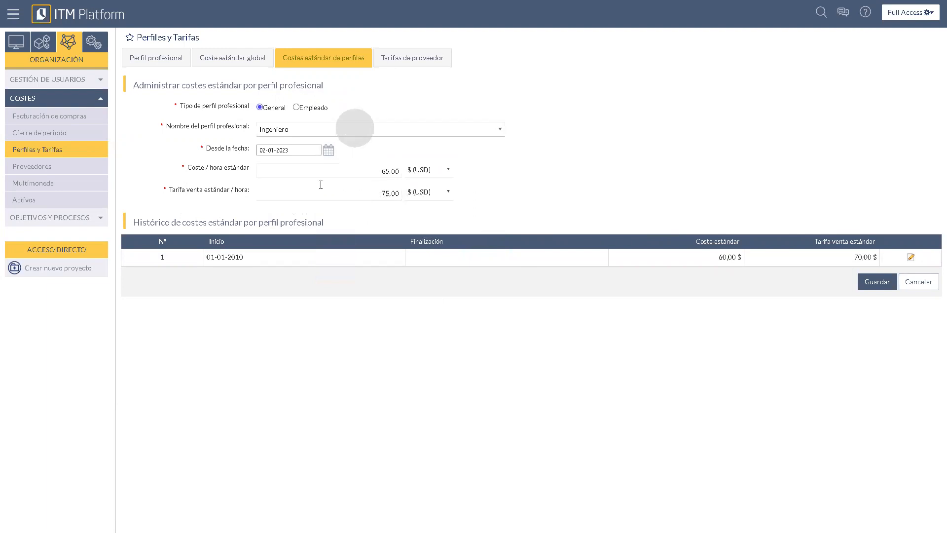
click(877, 282)
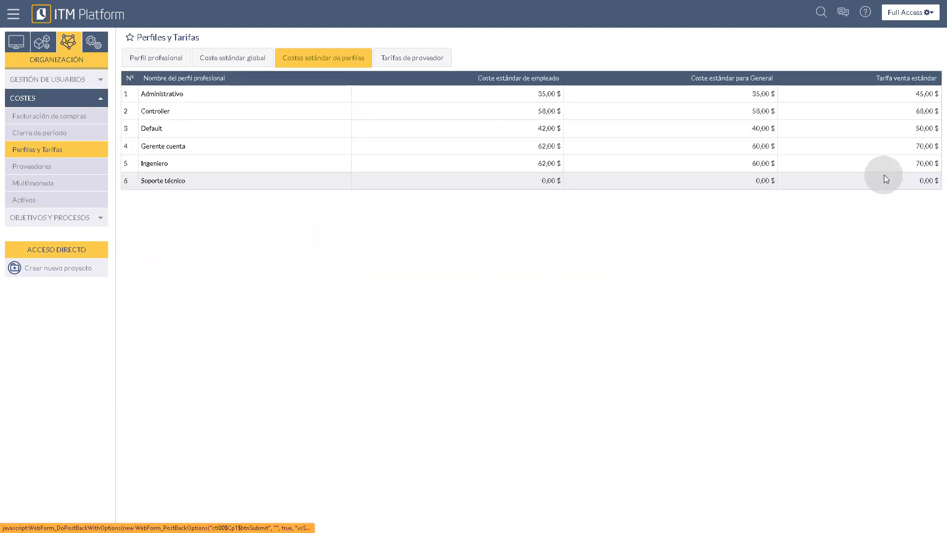
- Check the standard cost history of the Ingeniero profile, and view the supplier rates per professional profile
click(155, 165)
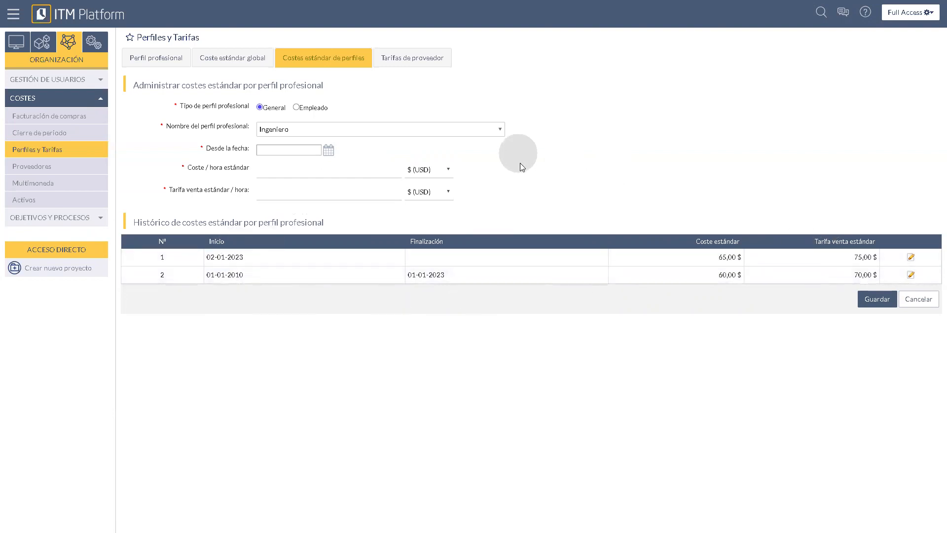
click(422, 62)
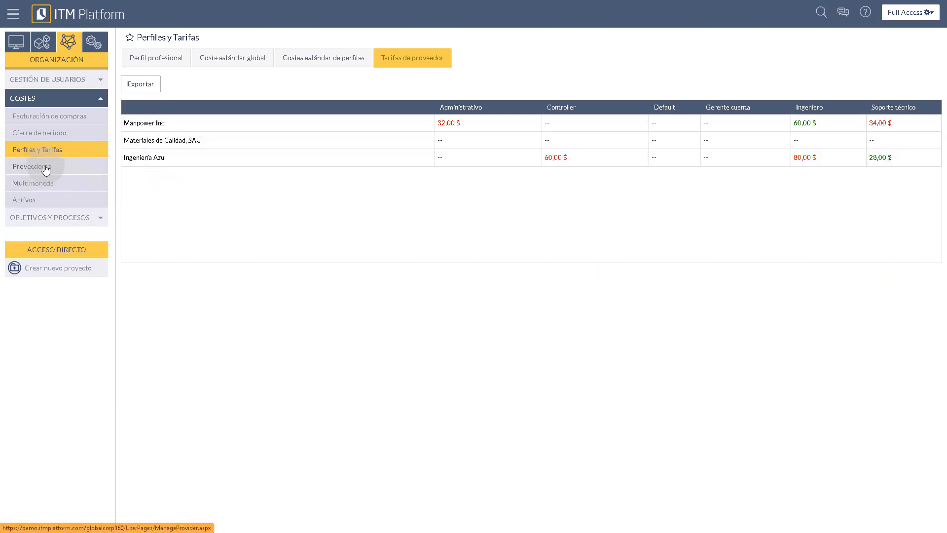
- Open the supplier Manpower Inc. and review its rates for the Soporte técnico category
click(147, 123)
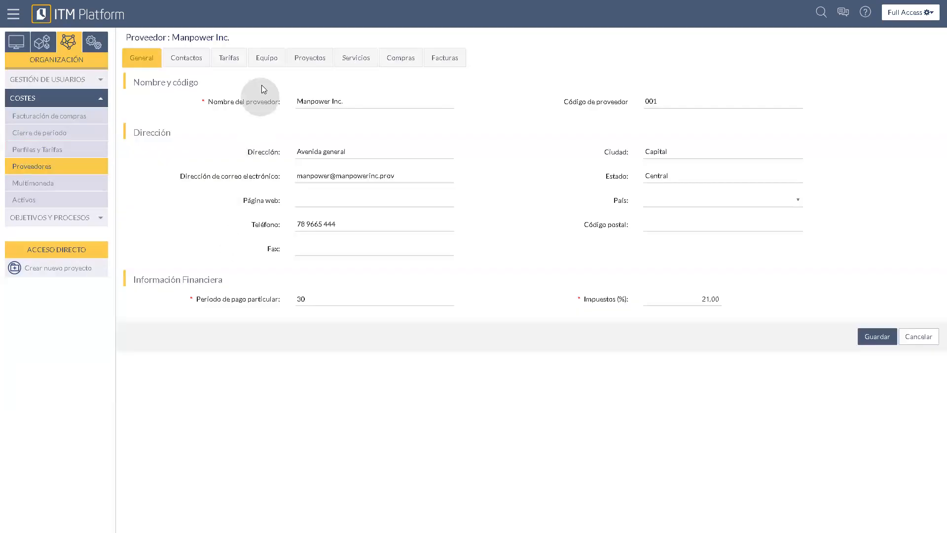
click(237, 64)
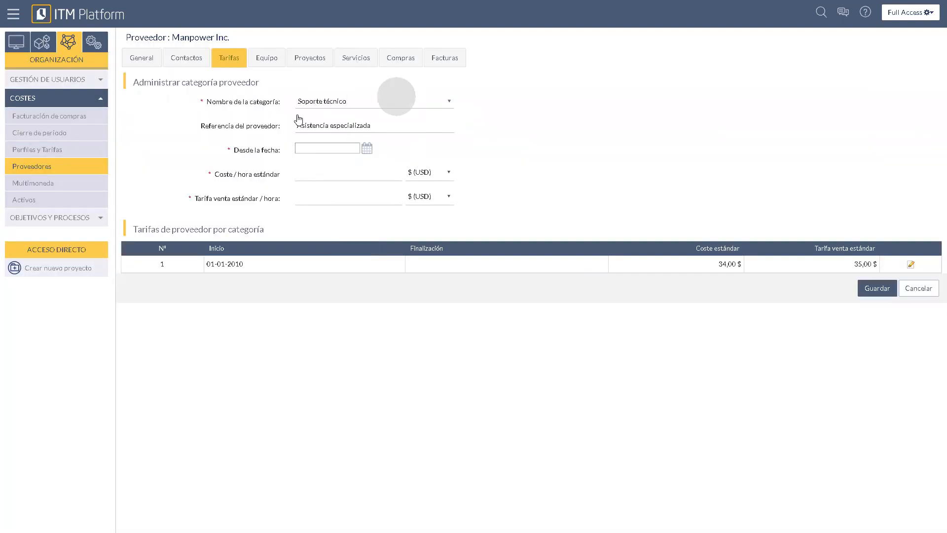
click(311, 197)
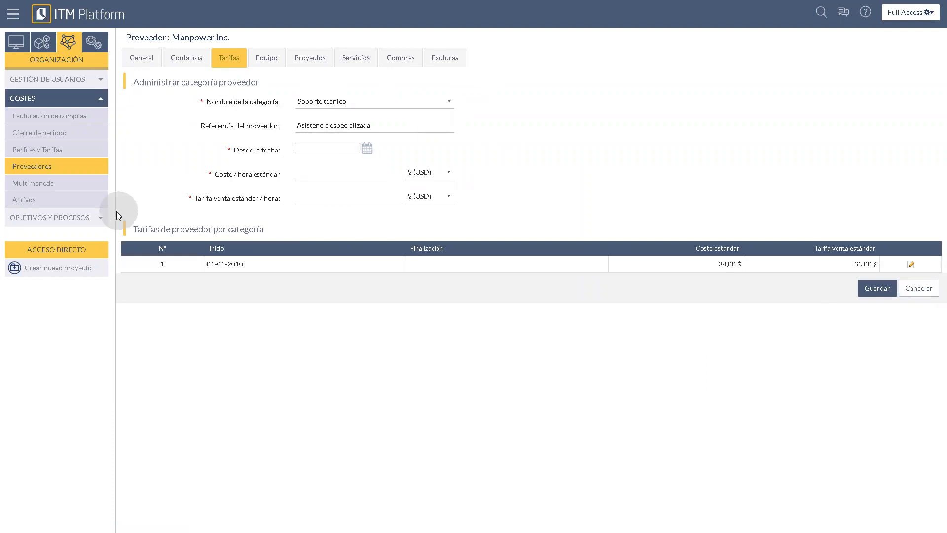
- Open the position details of the user whose position is Venta directa, dismissing the offer to save the password
click(58, 80)
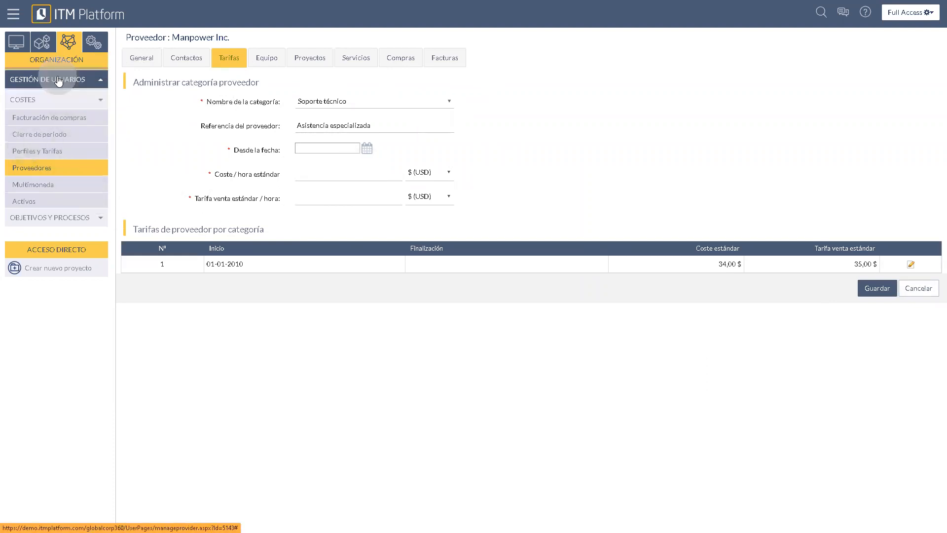
click(44, 95)
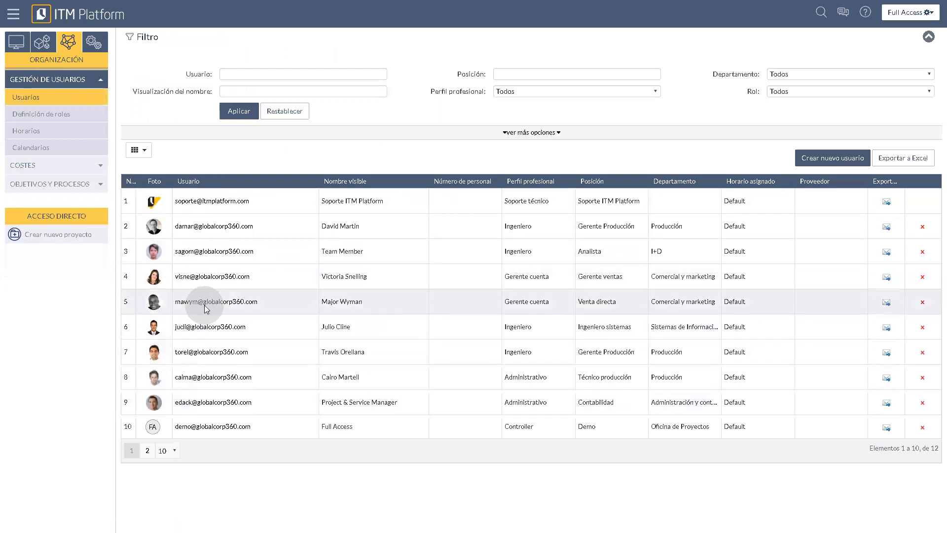
click(140, 304)
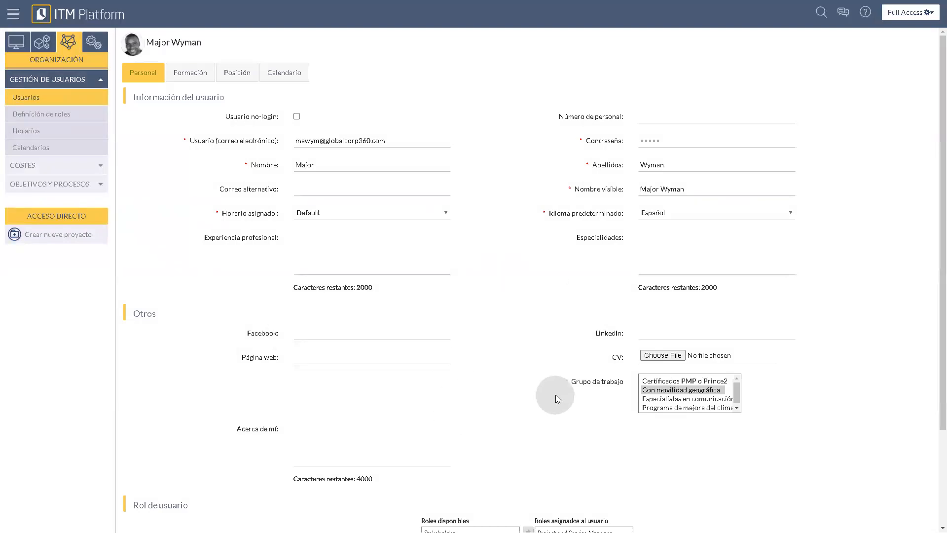
click(236, 72)
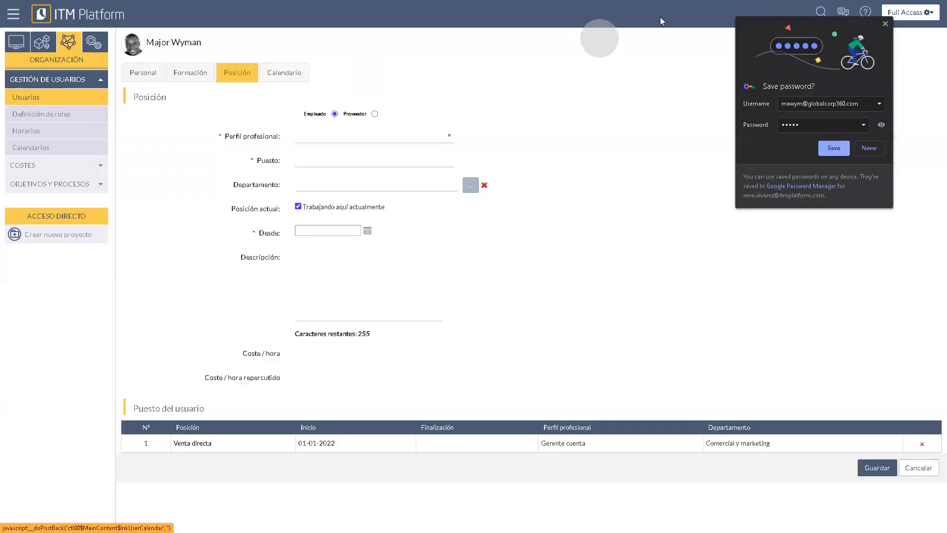
click(886, 26)
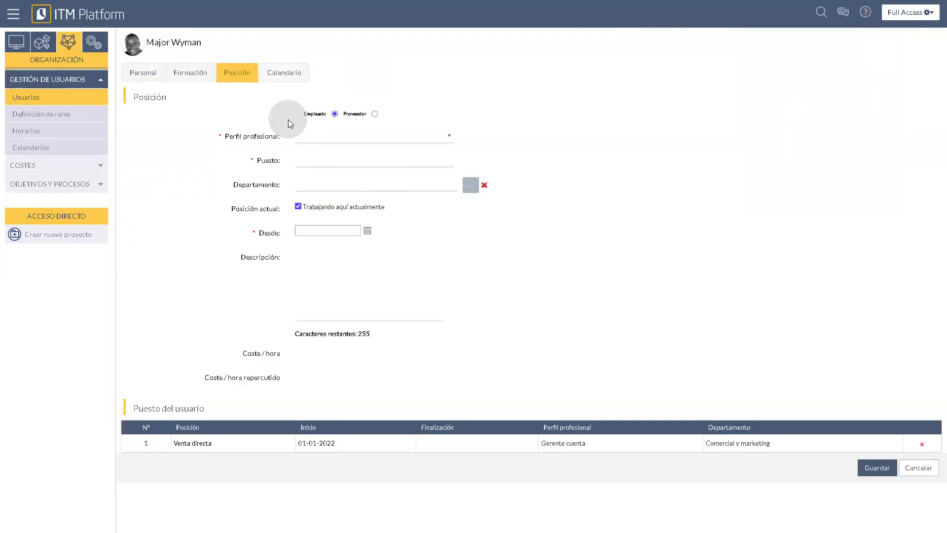
- Review the professional profiles offered for an employee position and the suppliers offered for a Proveedor position, leaving the form without saving
click(342, 136)
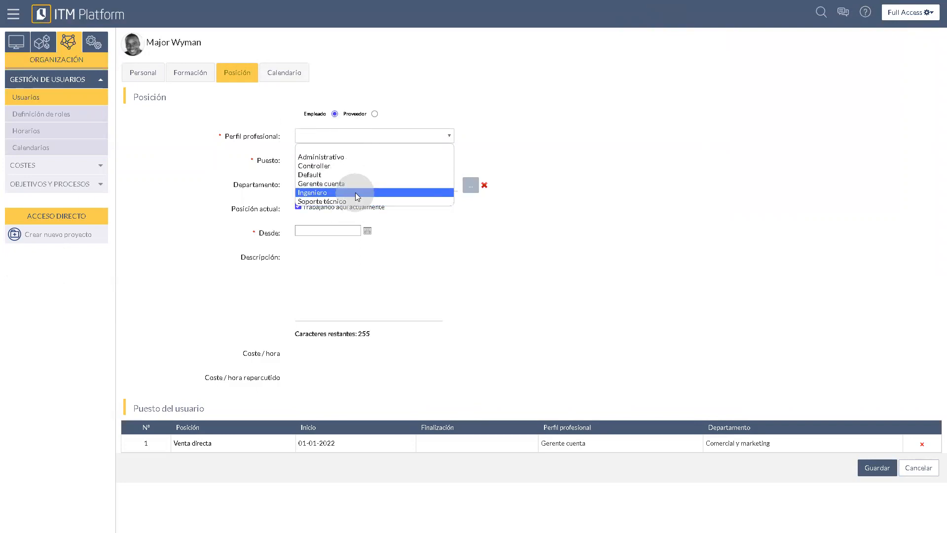
click(464, 48)
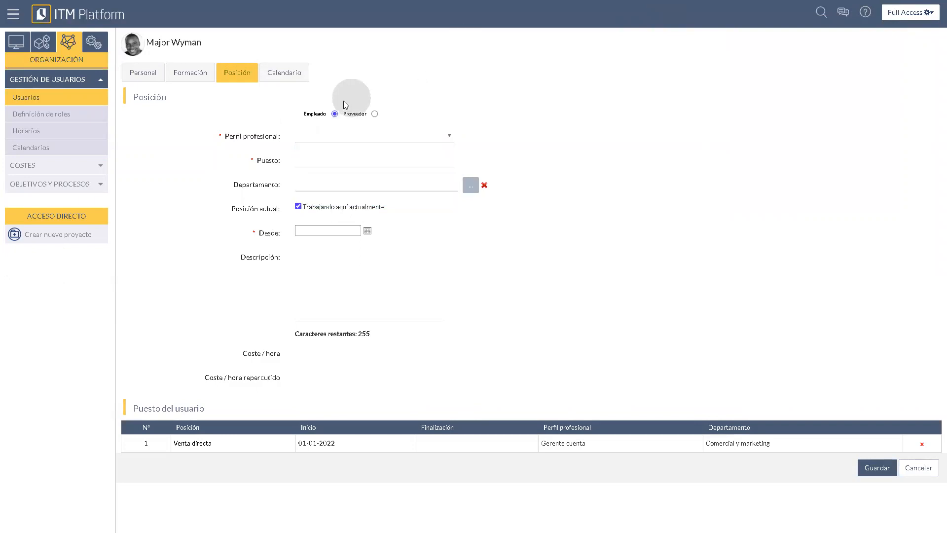
click(375, 114)
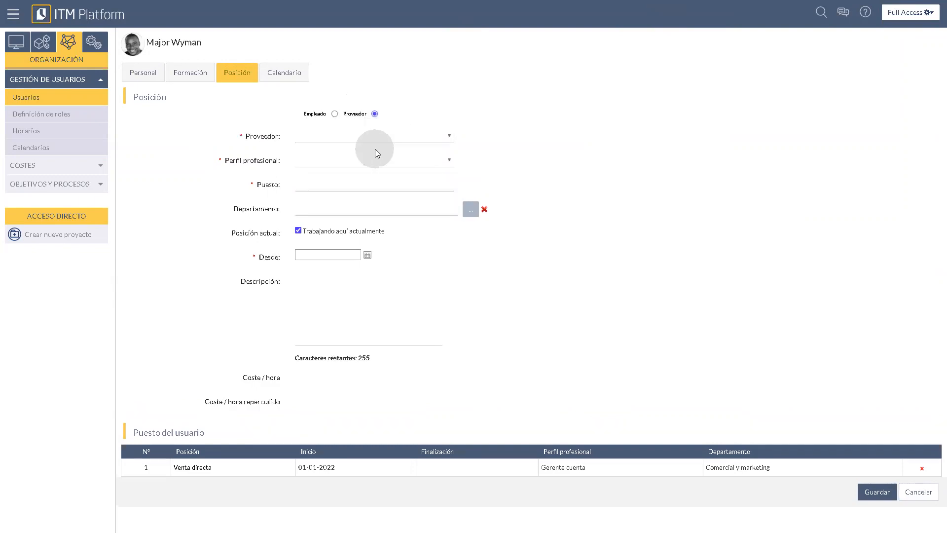
click(387, 138)
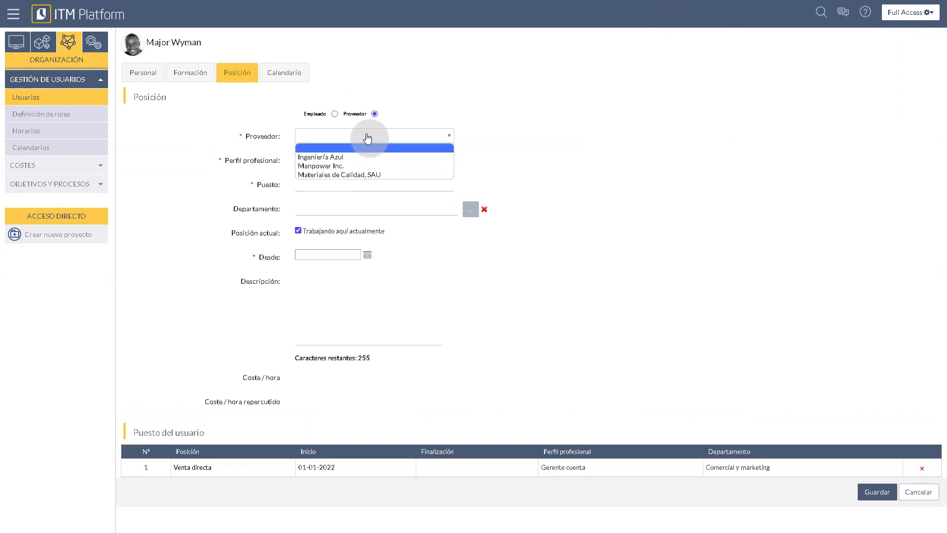
click(410, 100)
click(334, 114)
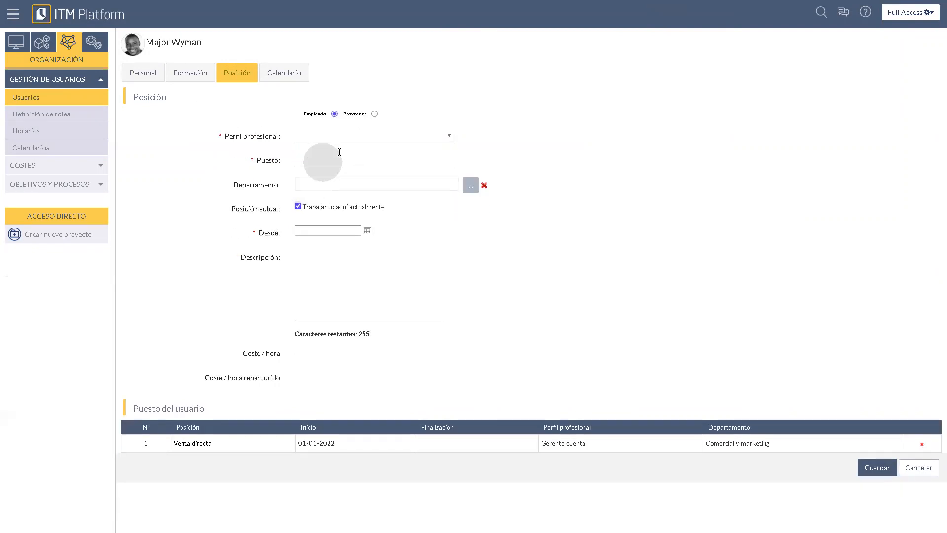
click(374, 138)
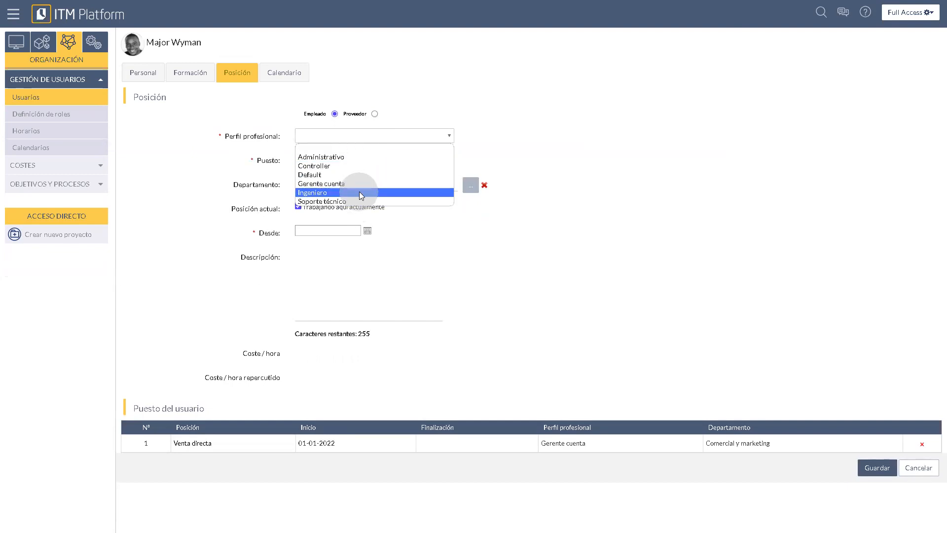
click(598, 139)
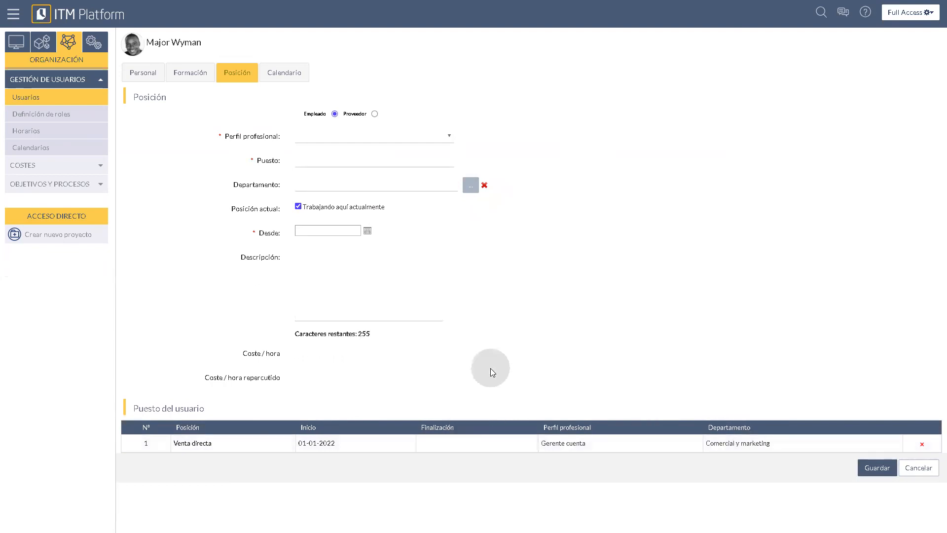
click(917, 467)
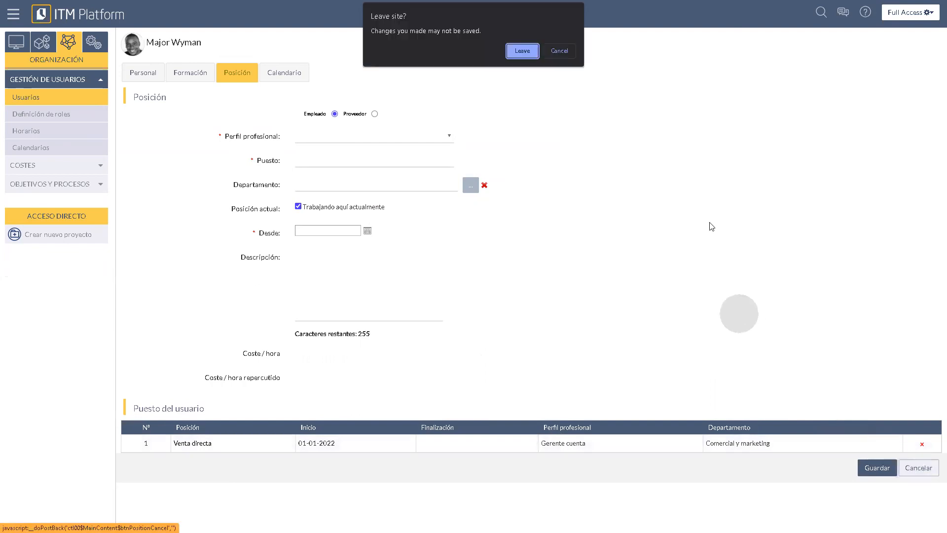
click(523, 51)
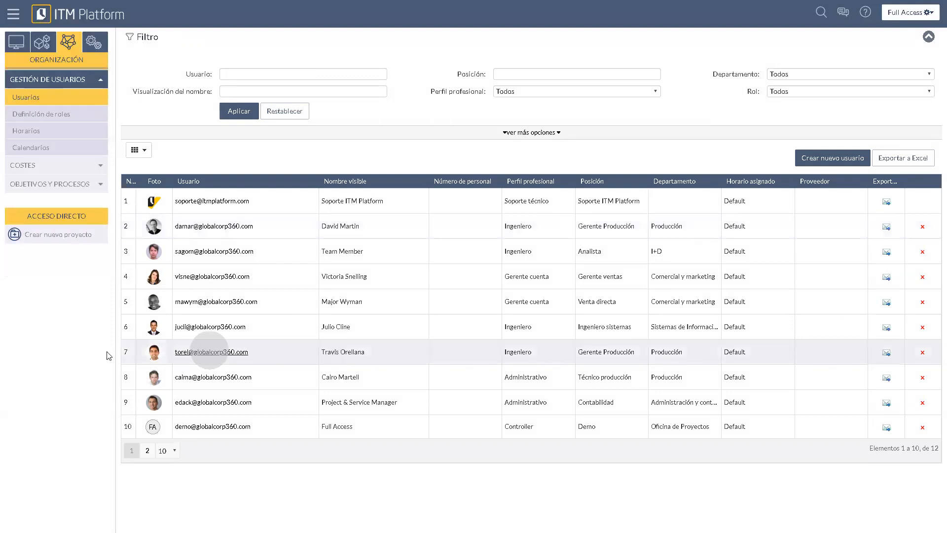
- Open the Gantt of the project Oficina de proyectos 2.0, expand its tasks and widen the task table
click(42, 42)
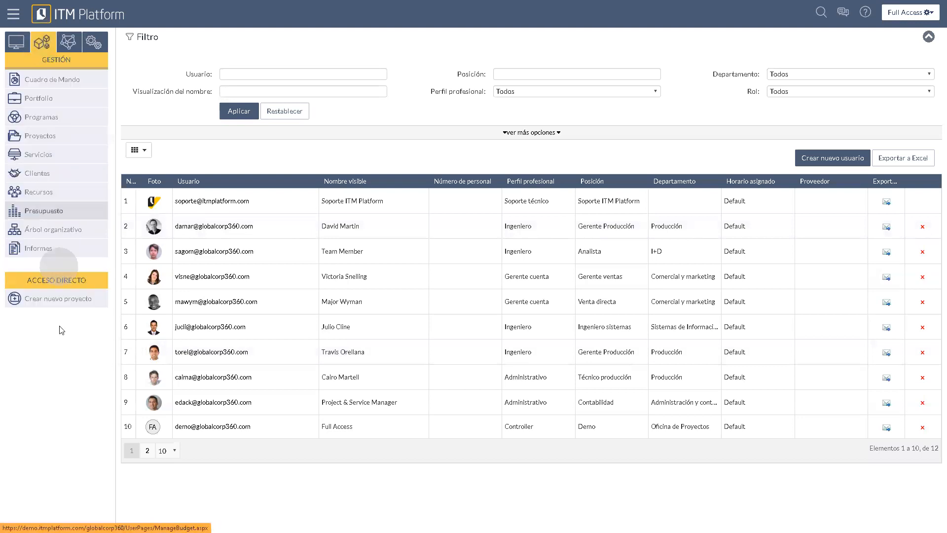
click(36, 141)
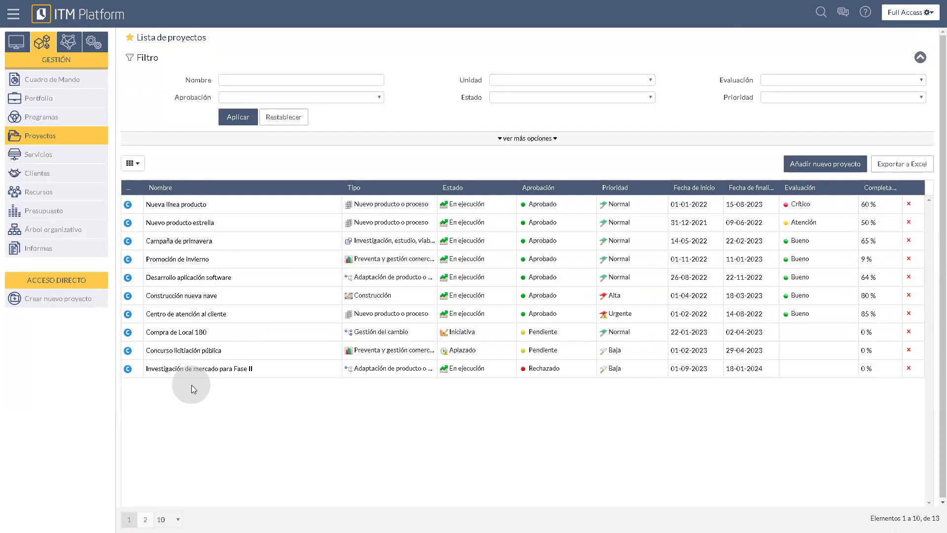
click(145, 519)
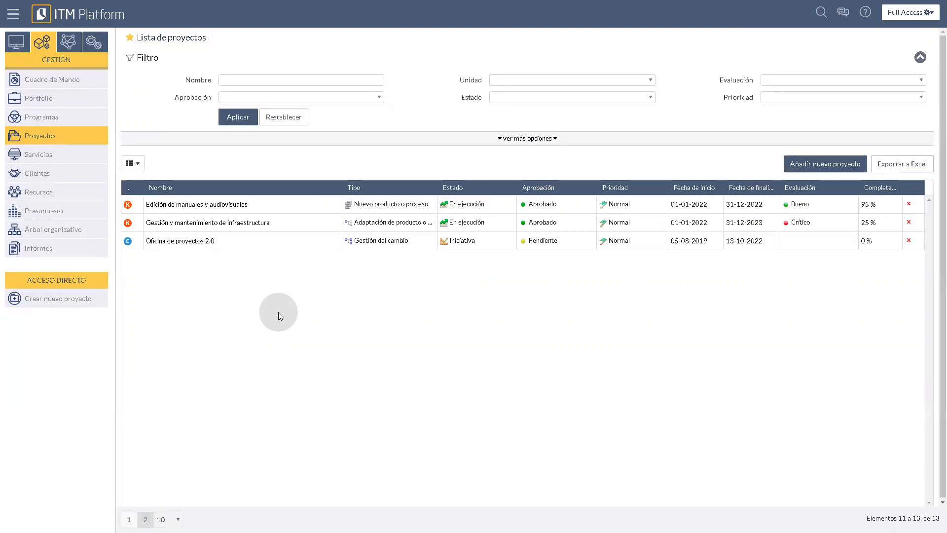
click(188, 241)
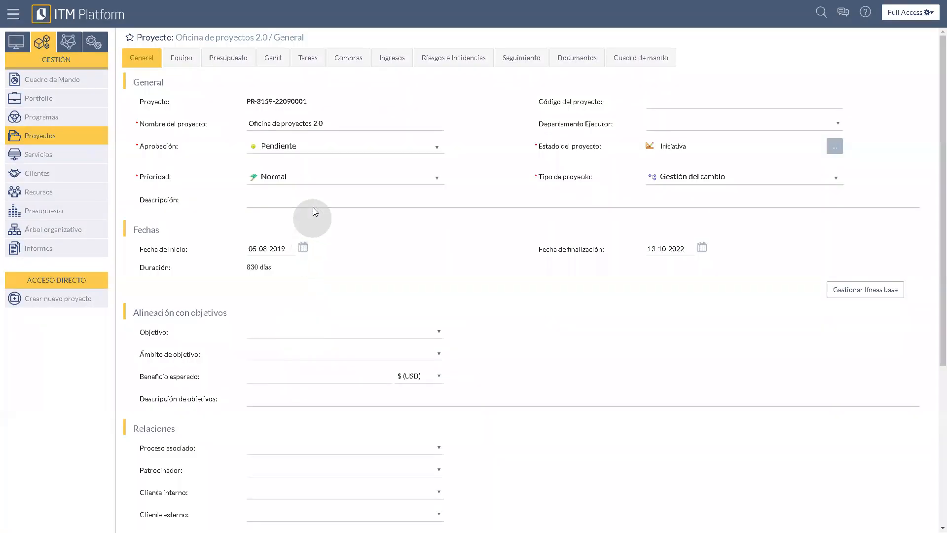
click(273, 57)
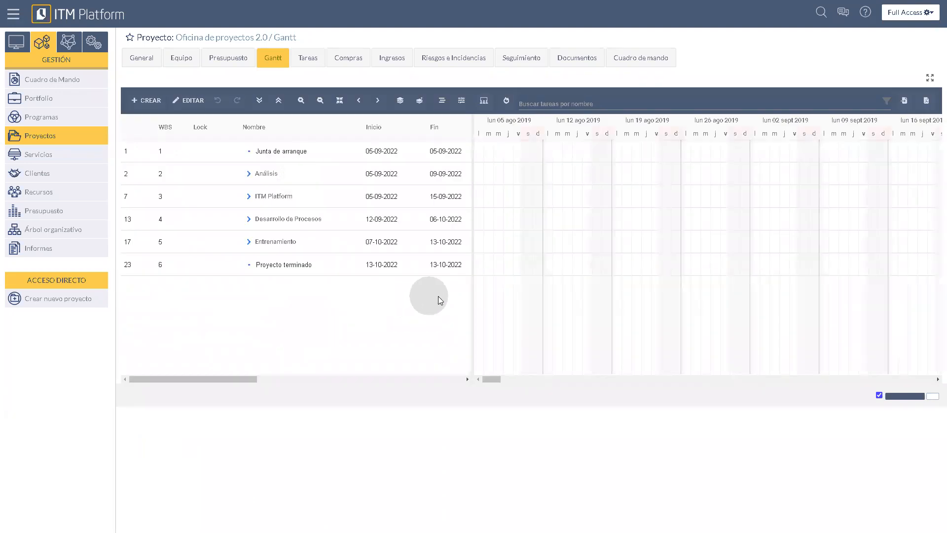
drag(470, 295, 657, 258)
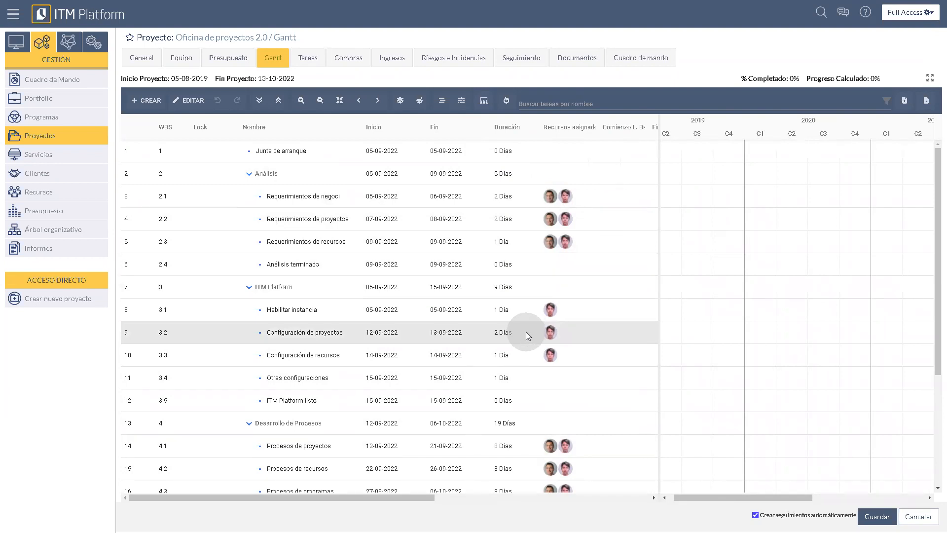
- Delete the Junta de arranque task from the Gantt
click(136, 154)
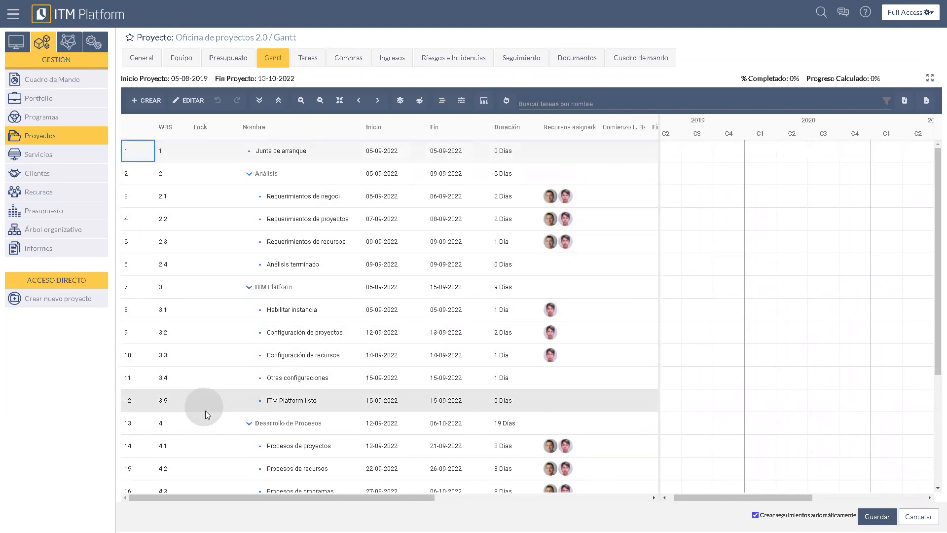
scroll(202, 434, down, 3)
click(157, 481)
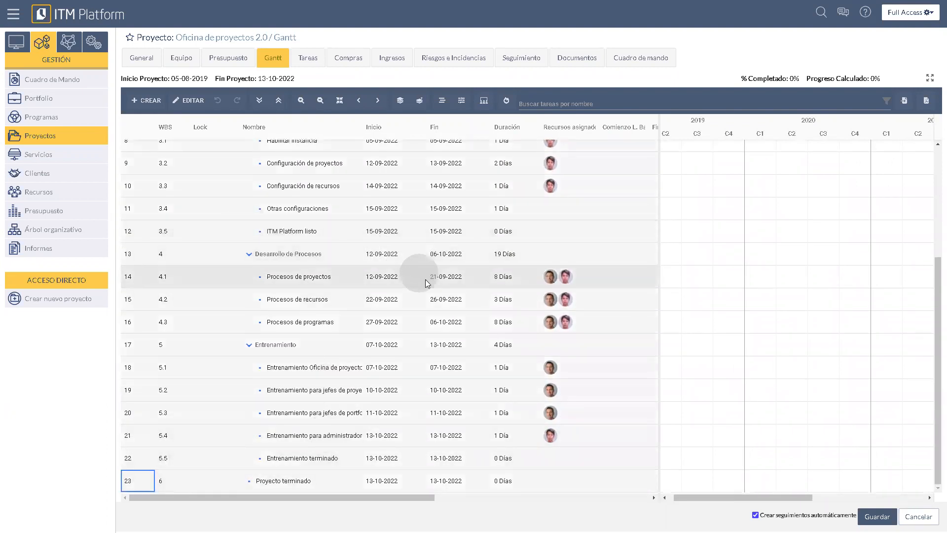
right_click(136, 187)
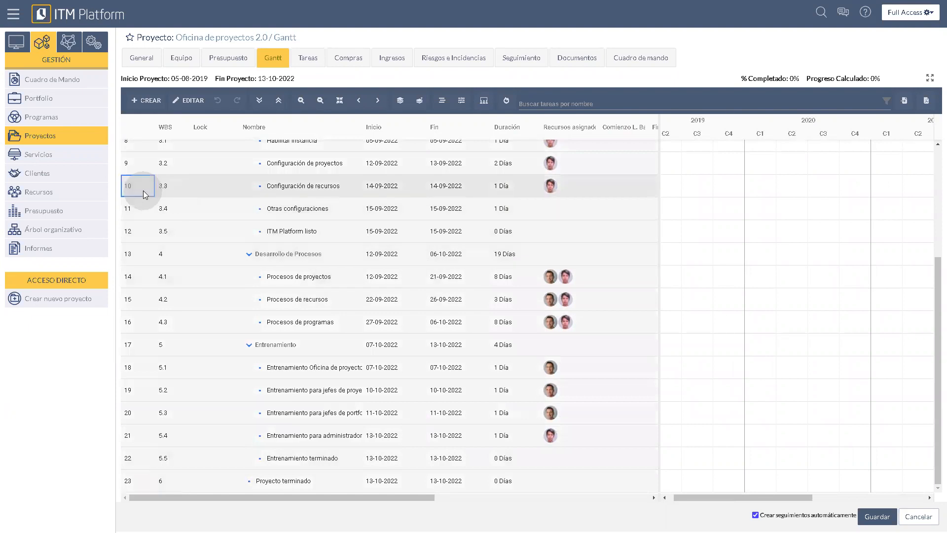
click(138, 256)
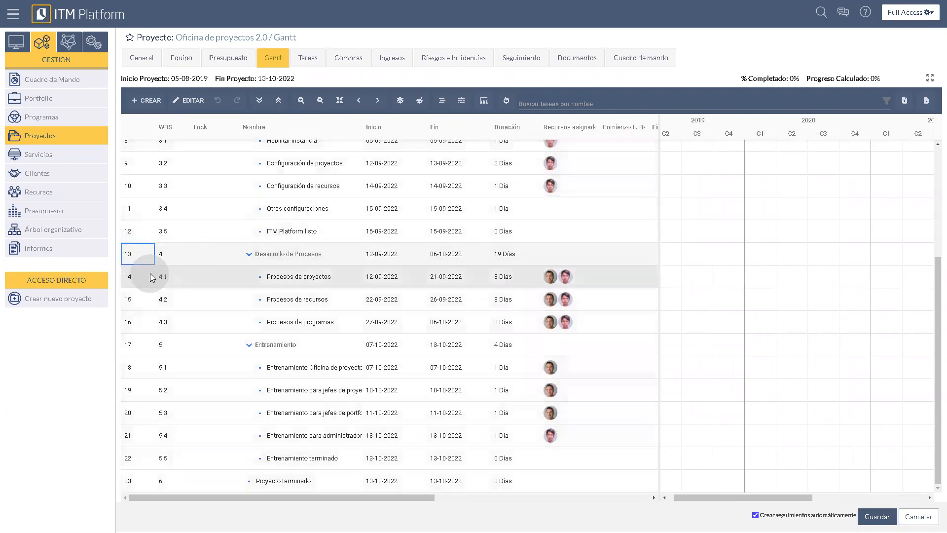
click(144, 296)
right_click(143, 241)
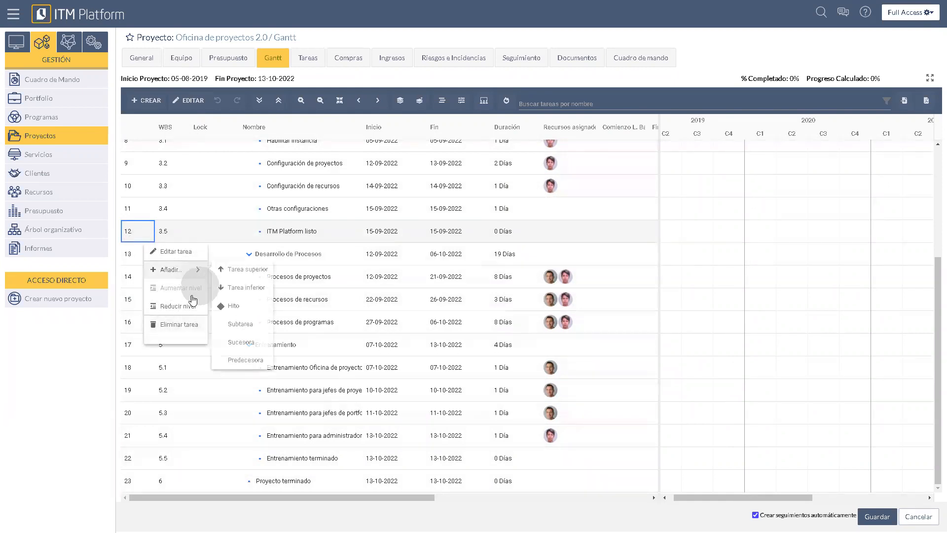
click(246, 242)
right_click(139, 155)
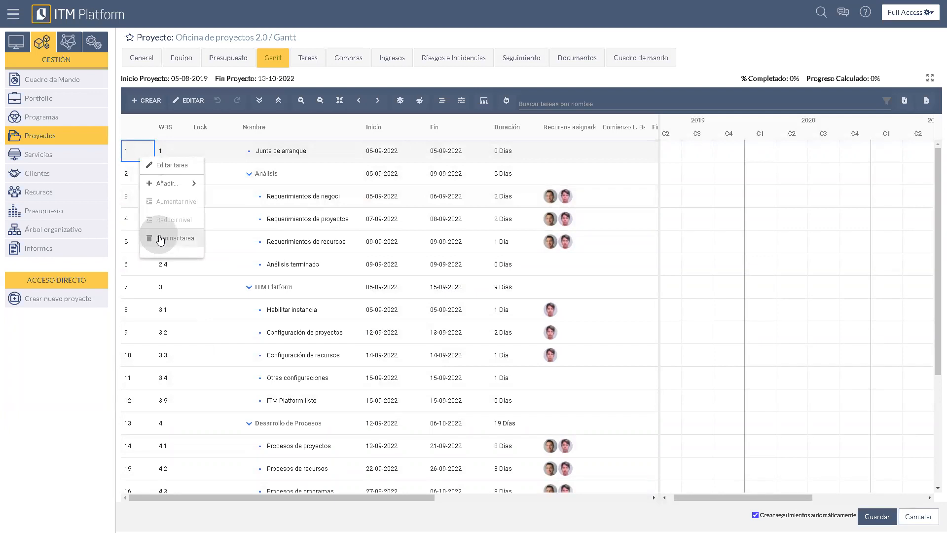
click(163, 238)
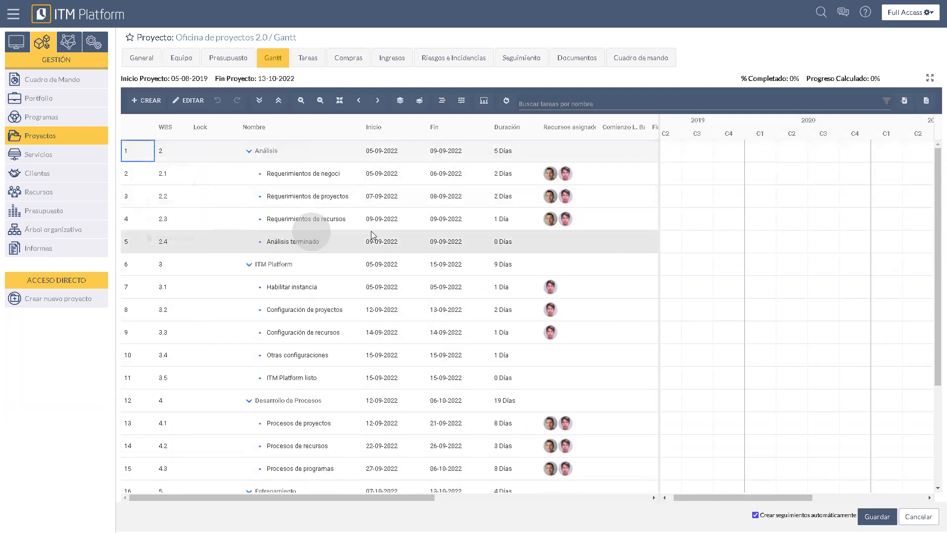
- Widen the task table to show predecessors and successors, and delete the Análisis terminado milestone
right_click(141, 334)
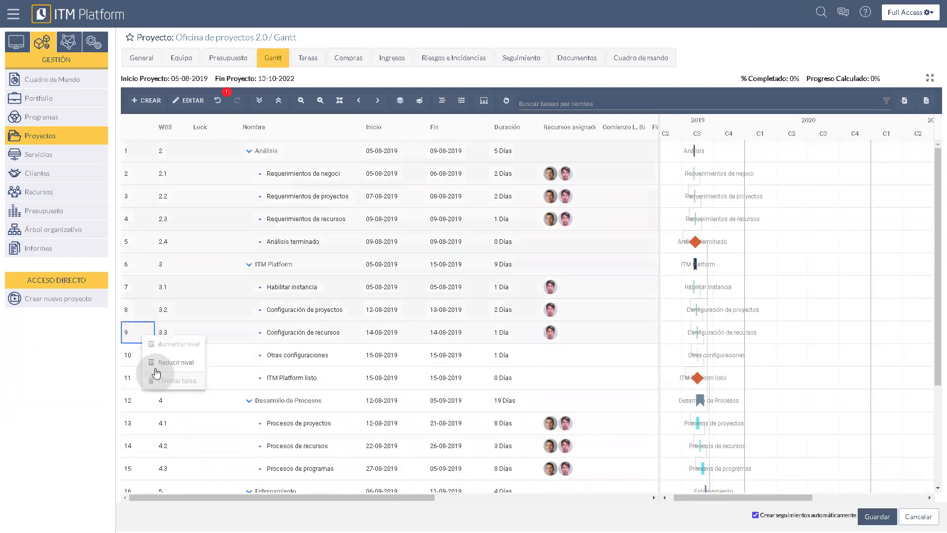
click(138, 241)
click(145, 173)
right_click(143, 221)
click(170, 174)
drag(659, 215, 814, 206)
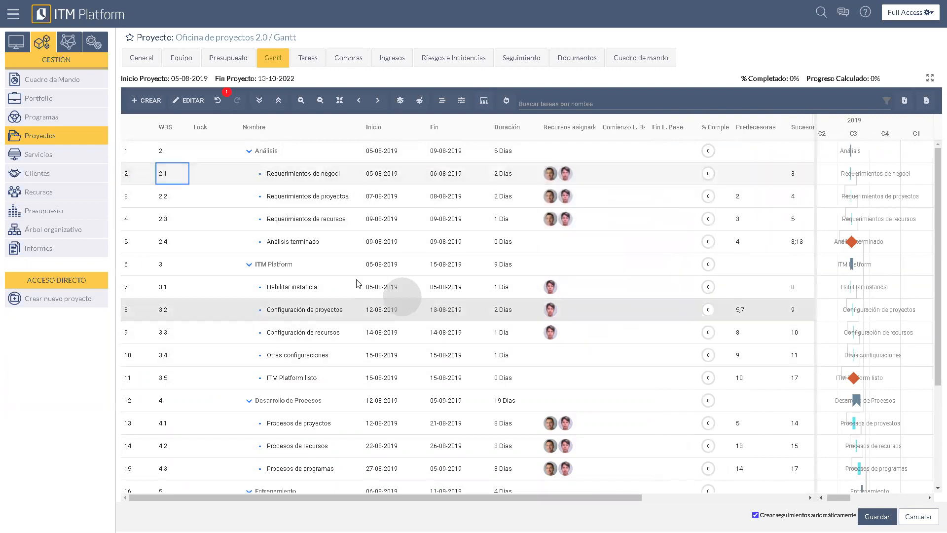
click(148, 200)
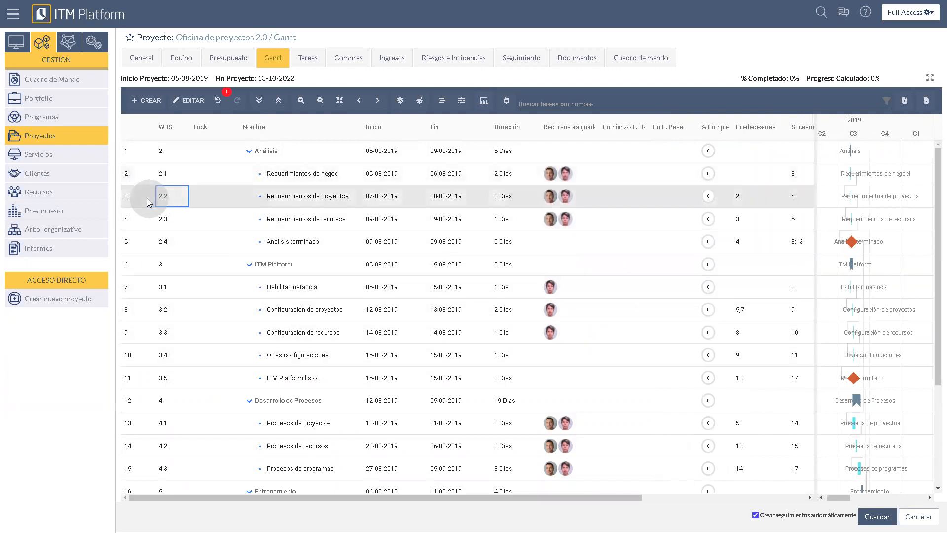
right_click(131, 241)
click(159, 320)
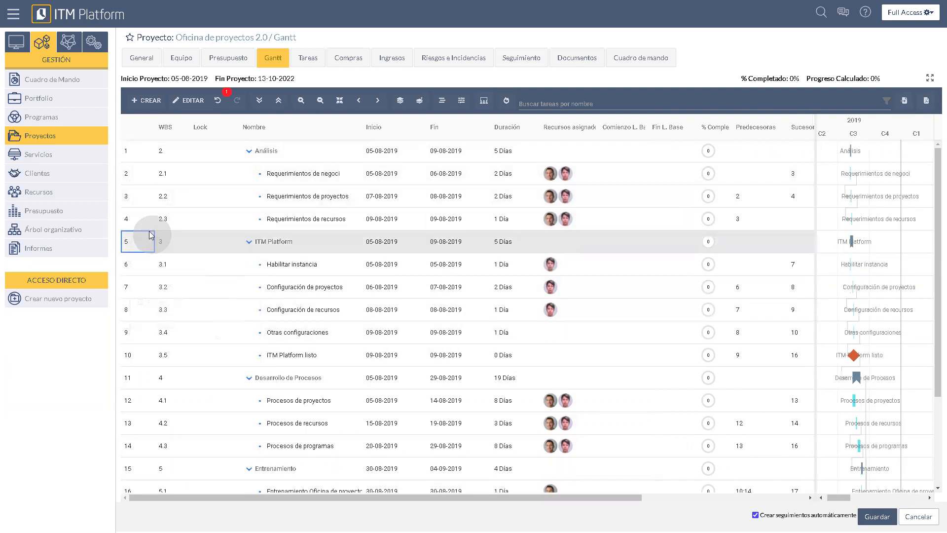
- Check the actions available for the Requerimientos de recursos task, and discard the unsaved Gantt changes
right_click(141, 222)
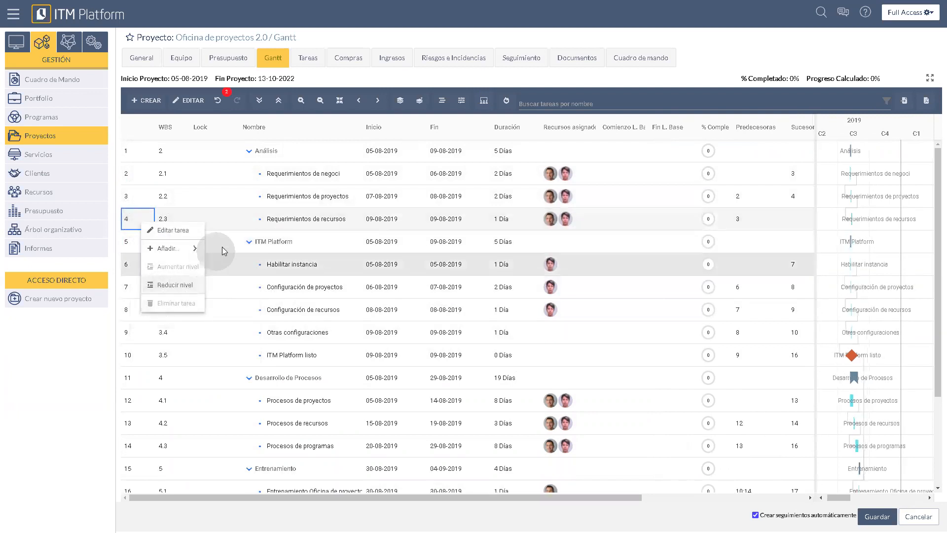
click(248, 223)
right_click(151, 267)
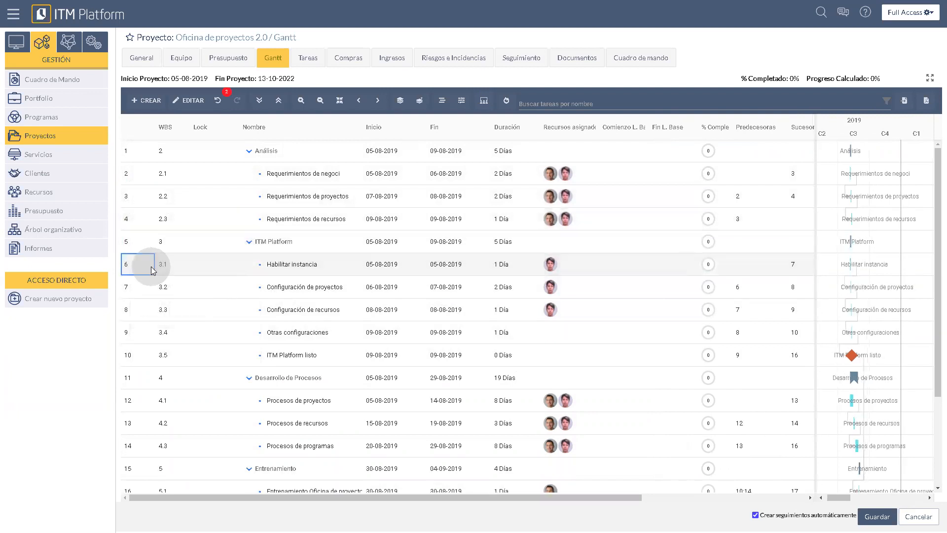
click(917, 516)
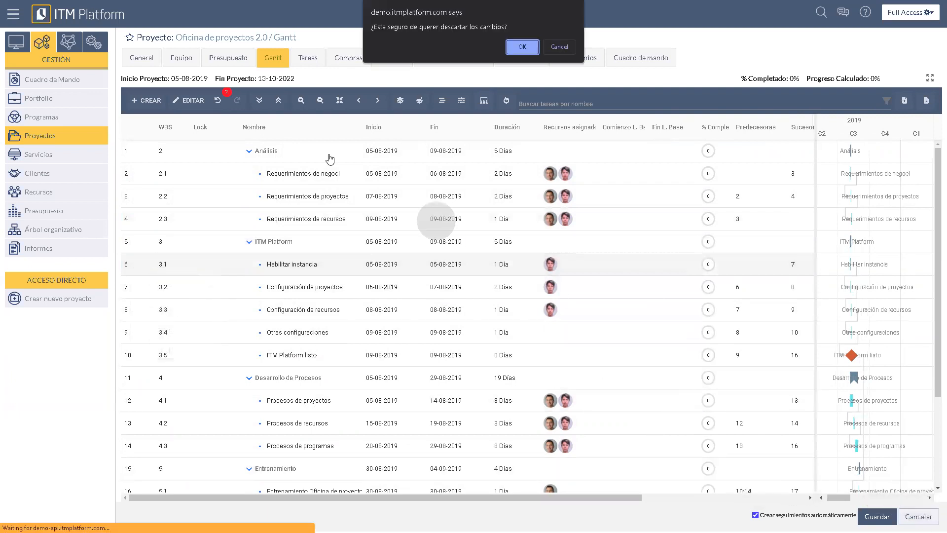
click(523, 45)
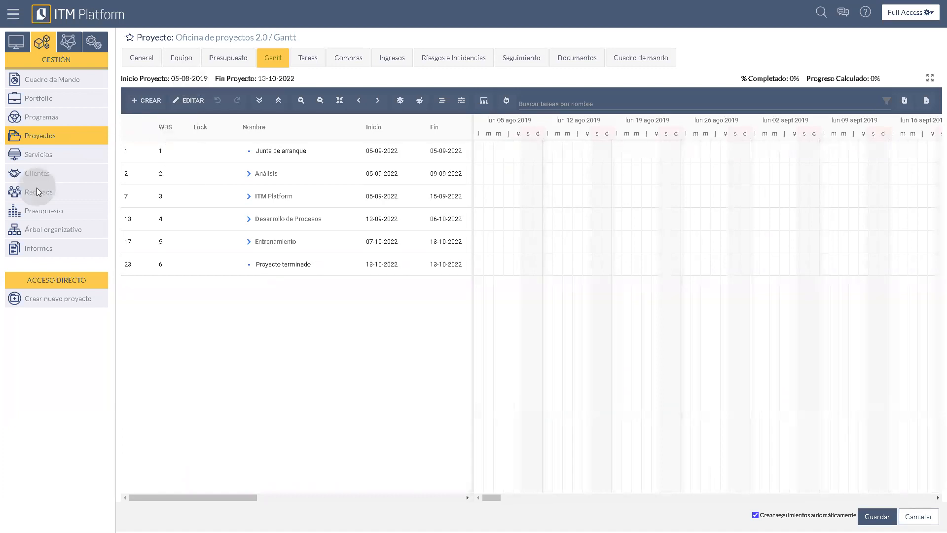
- Create a classic project named Ejemplo de recursos with project type Consultoría y asesoramiento, and save it
click(38, 138)
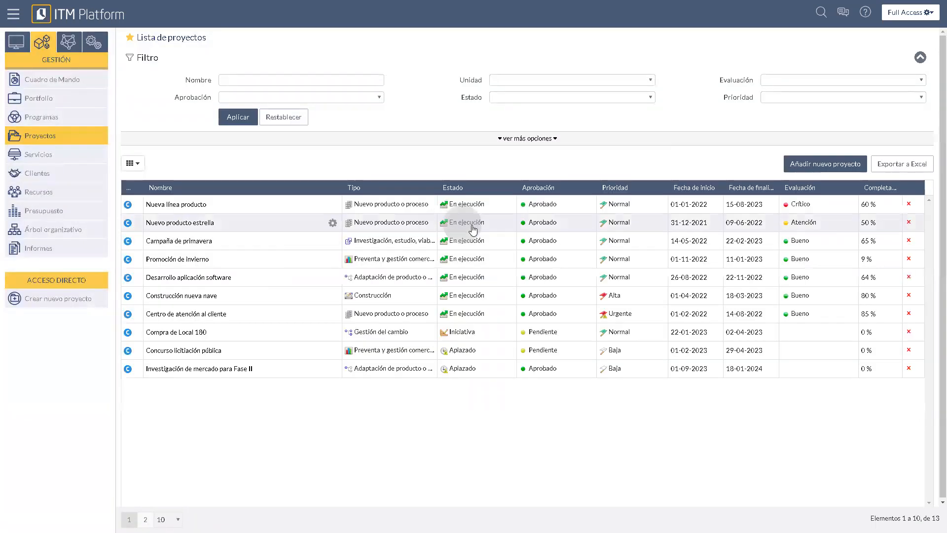
click(800, 169)
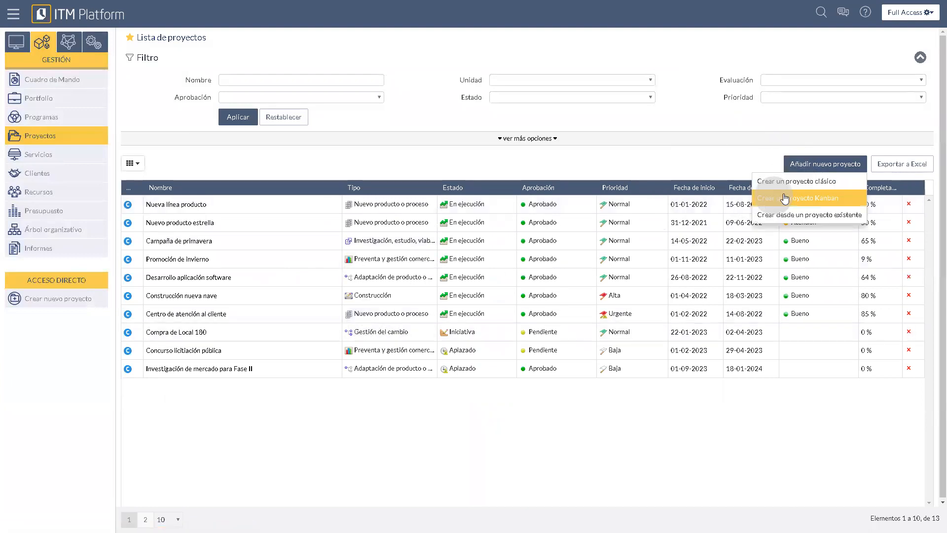
click(798, 183)
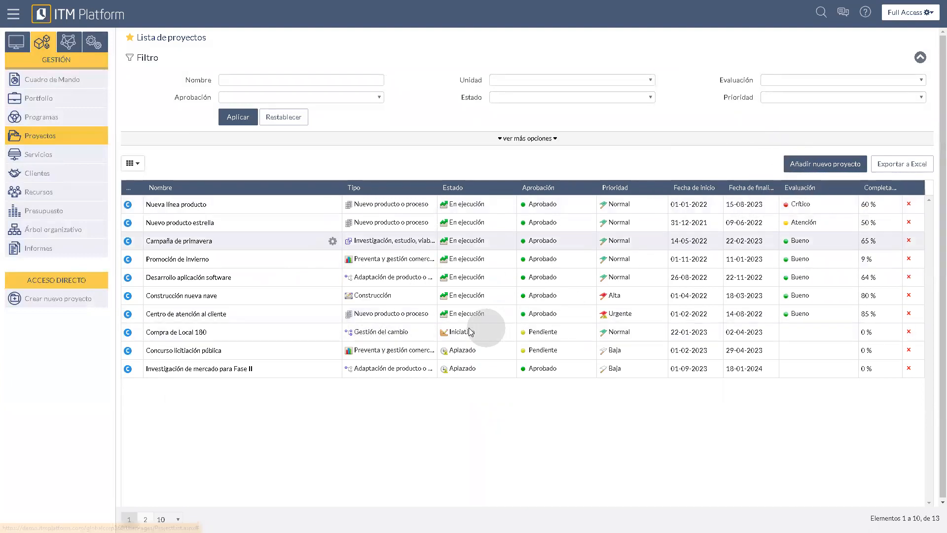
click(301, 124)
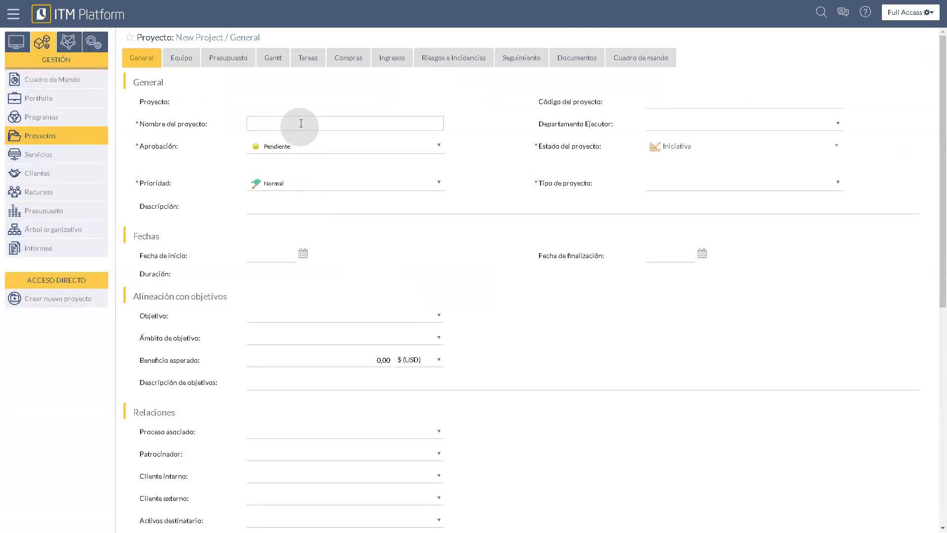
text(E)
click(737, 147)
click(708, 184)
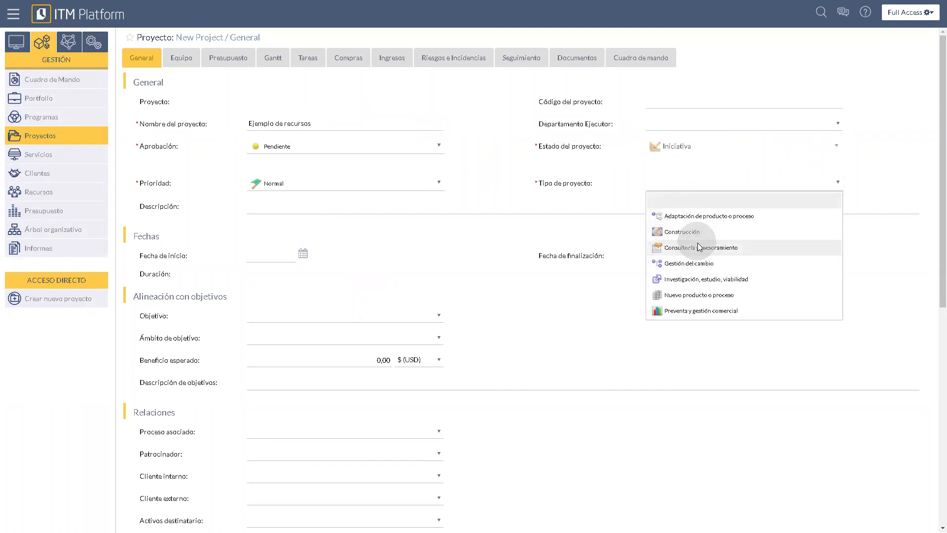
click(691, 245)
scroll(838, 325, down, 1)
scroll(851, 333, down, 4)
click(861, 516)
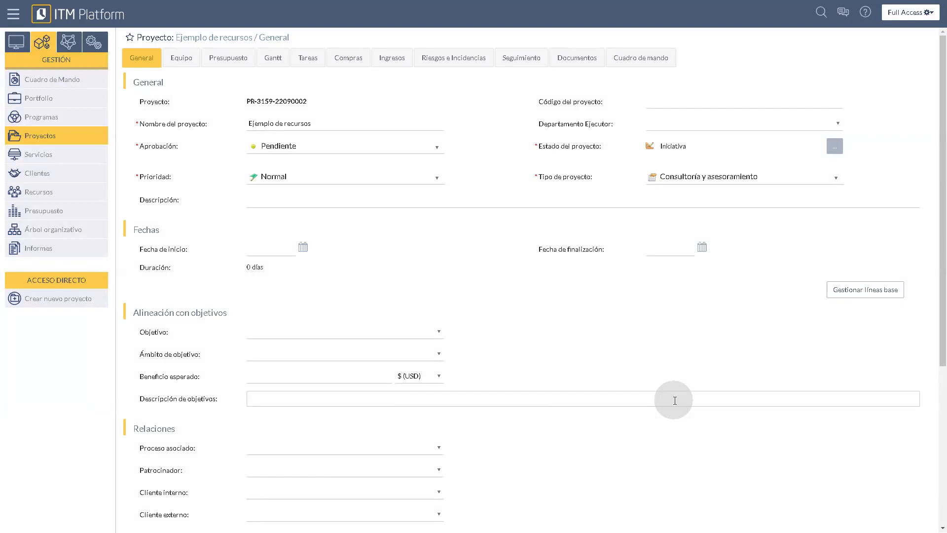
- Add the first two people listed and Team Member to the team of the Ejemplo de recursos project
click(191, 59)
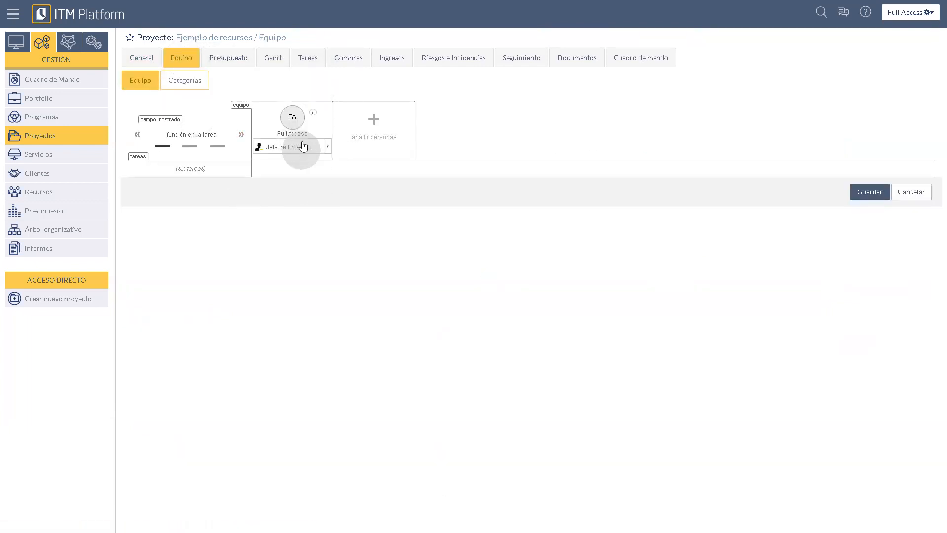
click(299, 155)
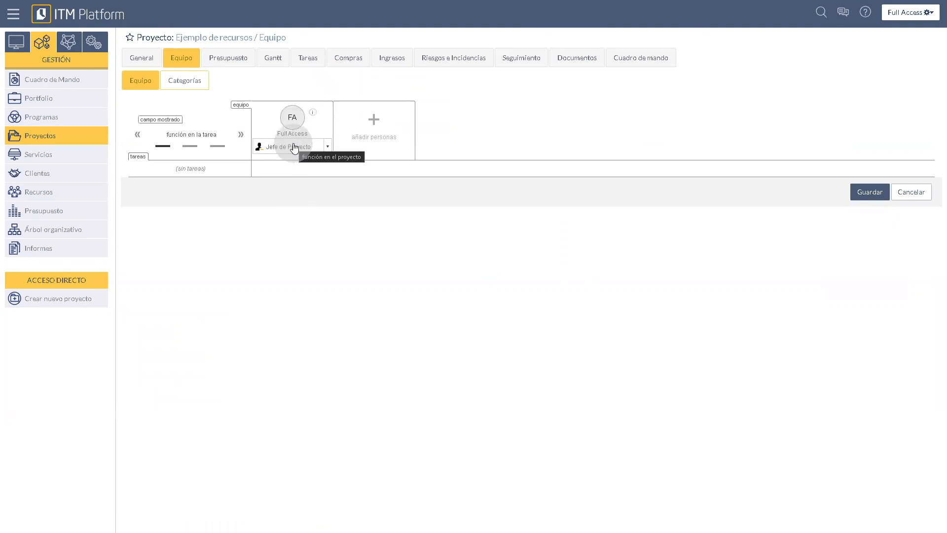
click(376, 131)
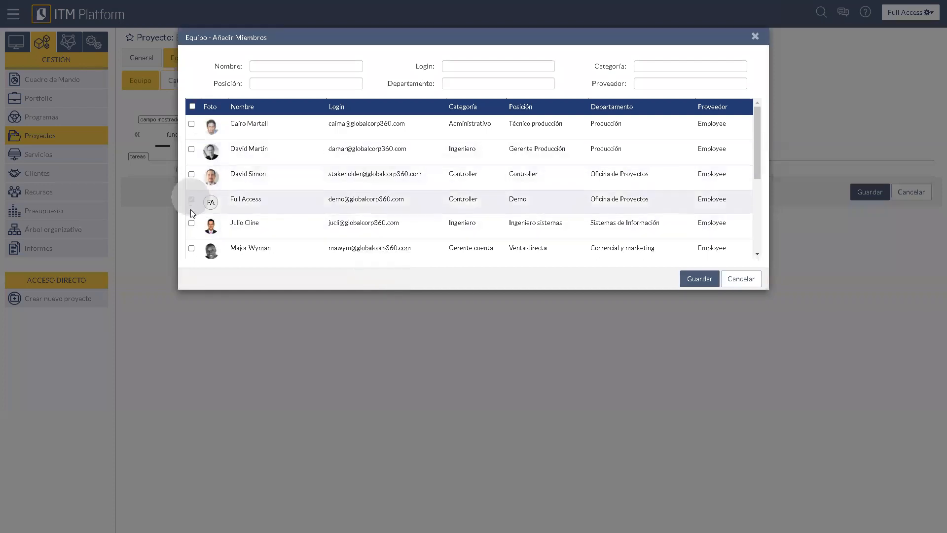
click(192, 150)
click(193, 125)
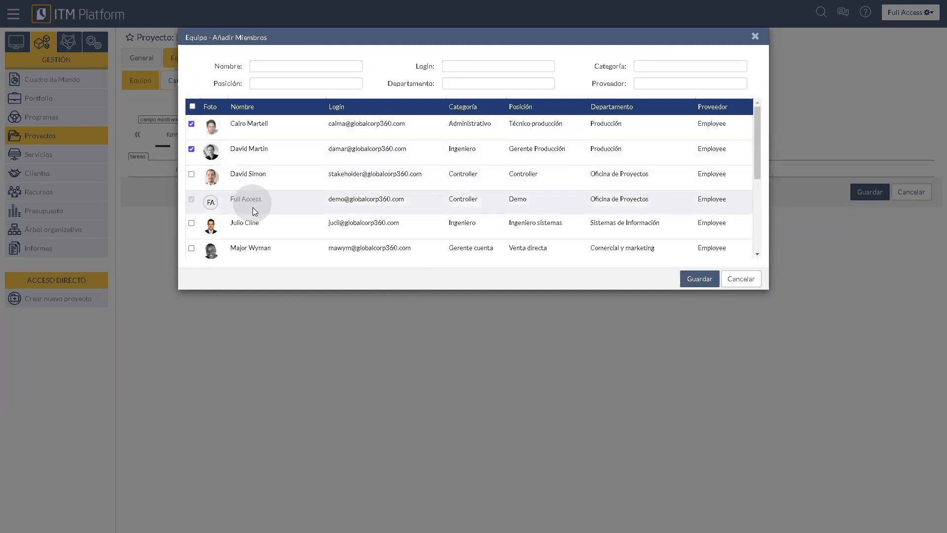
scroll(232, 212, down, 1)
scroll(192, 220, down, 2)
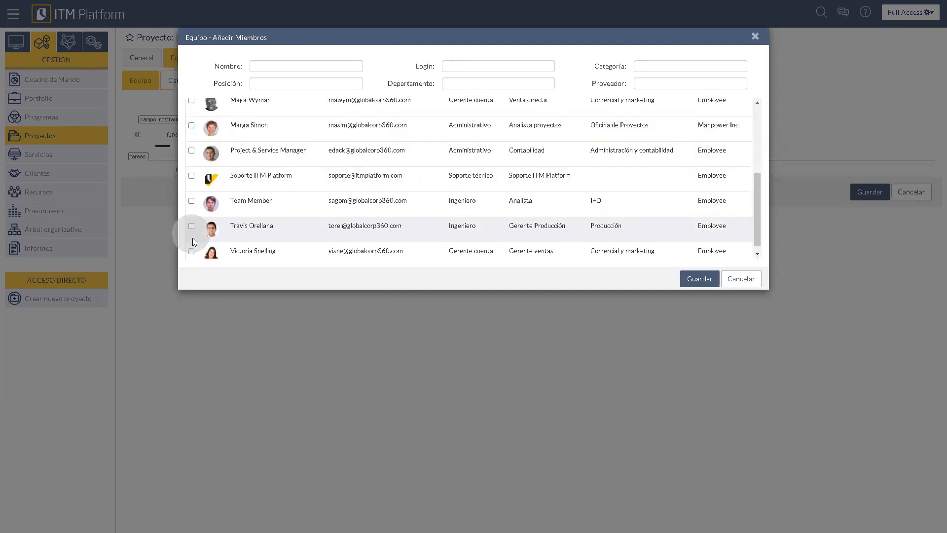
click(191, 201)
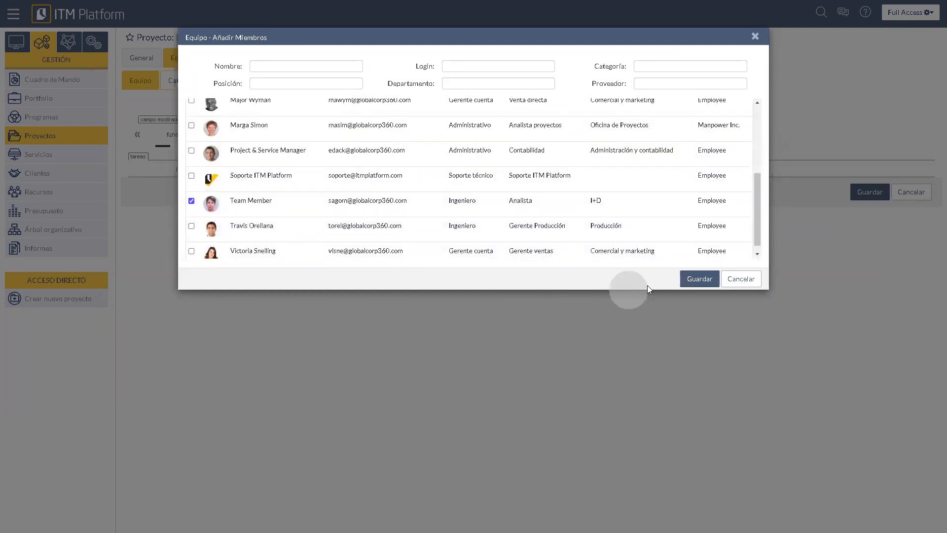
click(689, 279)
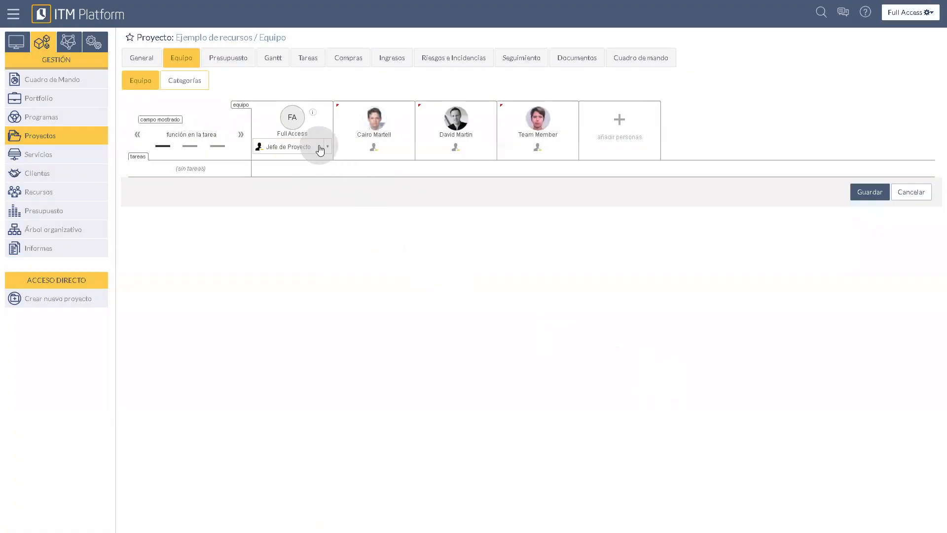
- Set the project role of the first added team member to Jefe de Proyecto
click(372, 150)
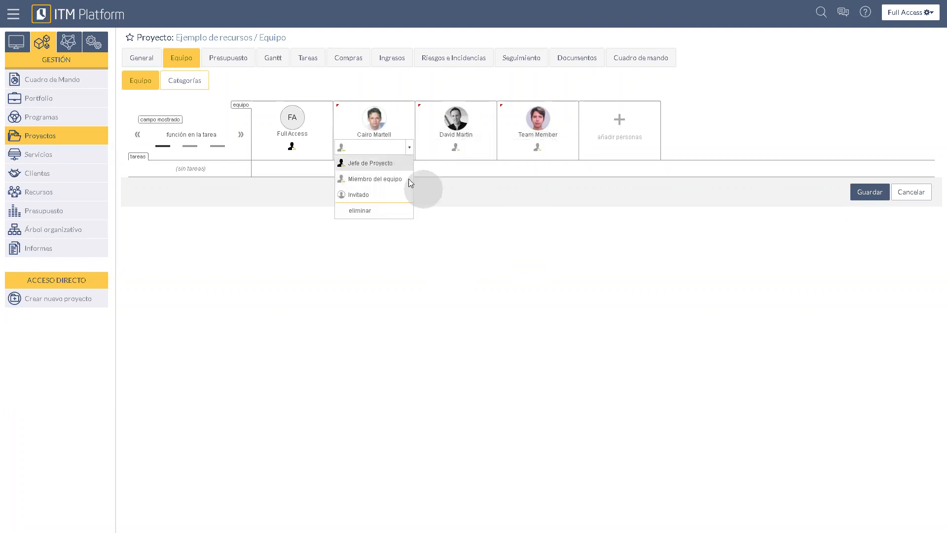
click(384, 164)
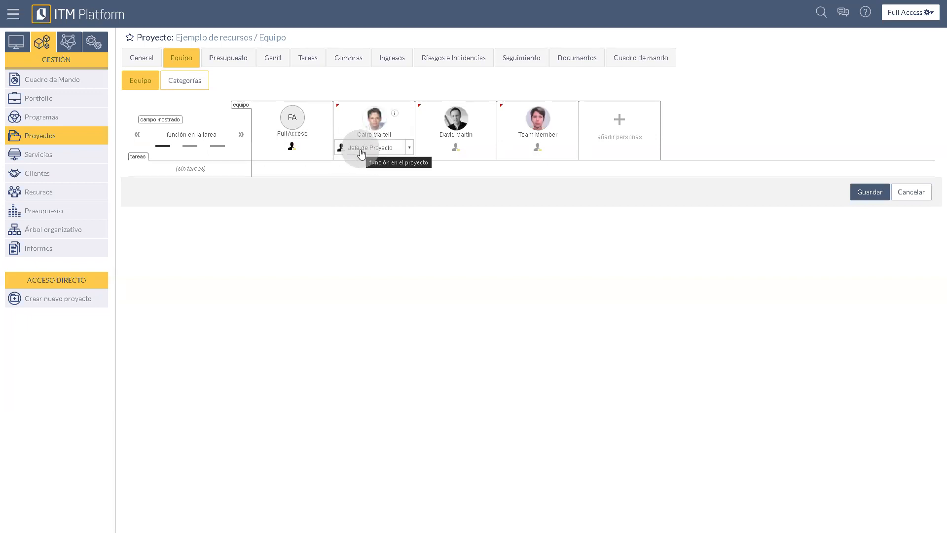
click(387, 155)
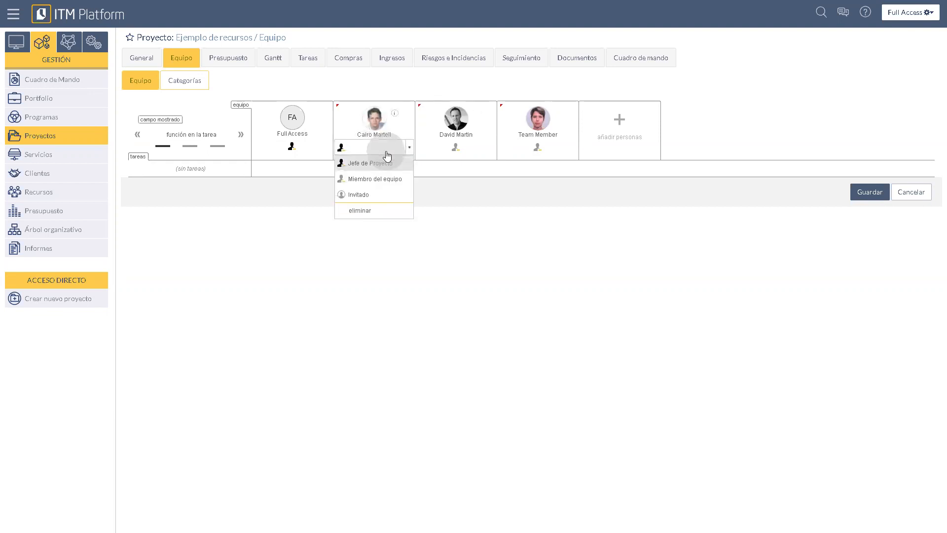
click(390, 181)
click(395, 169)
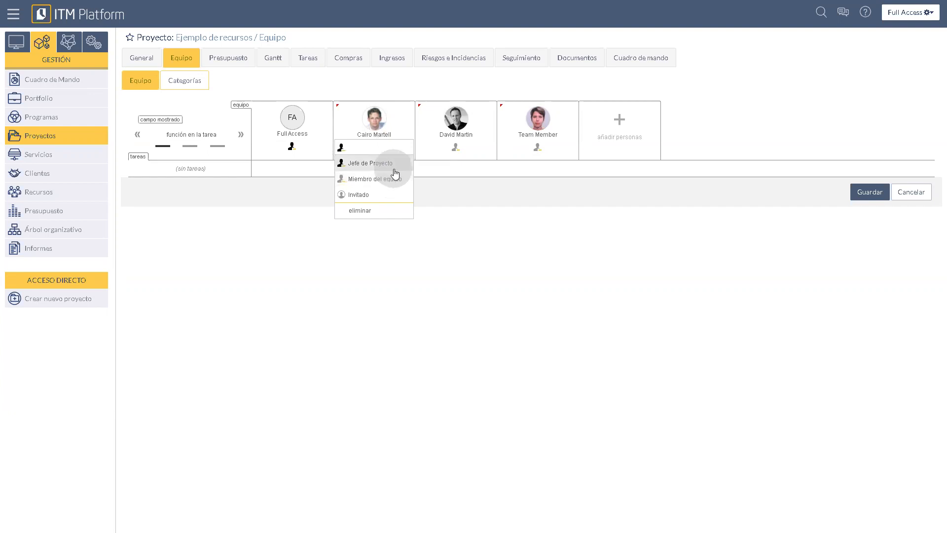
- Check which project roles can be assigned to the other two added team members
click(477, 174)
click(474, 156)
click(561, 148)
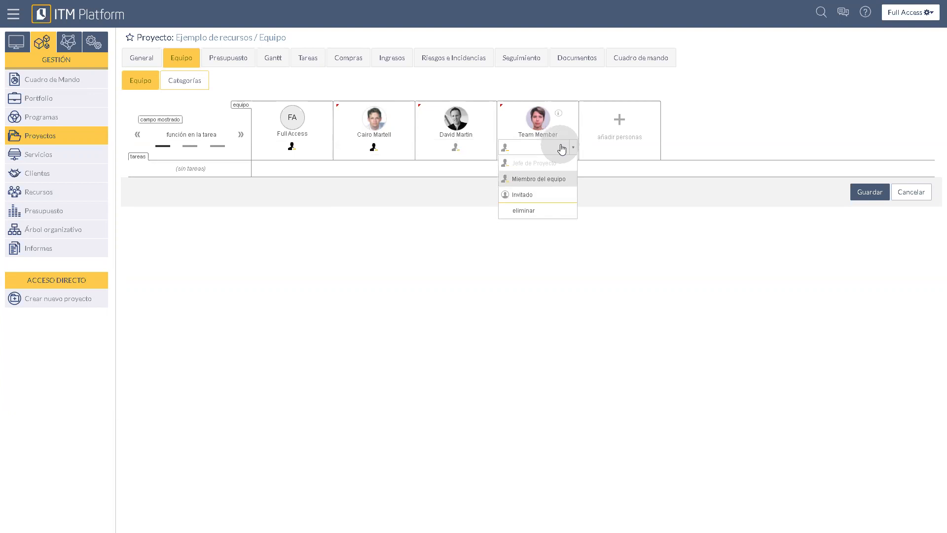
mouse_move(548, 164)
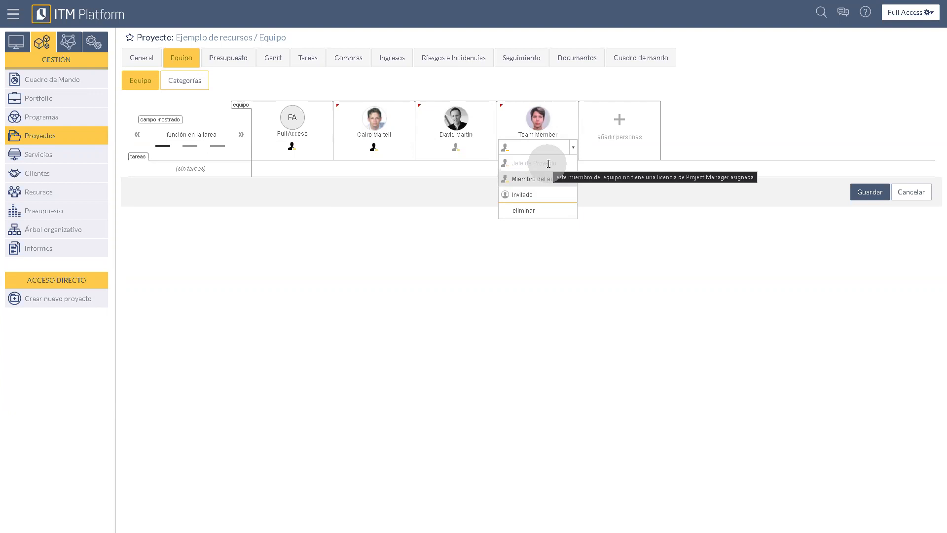
click(628, 270)
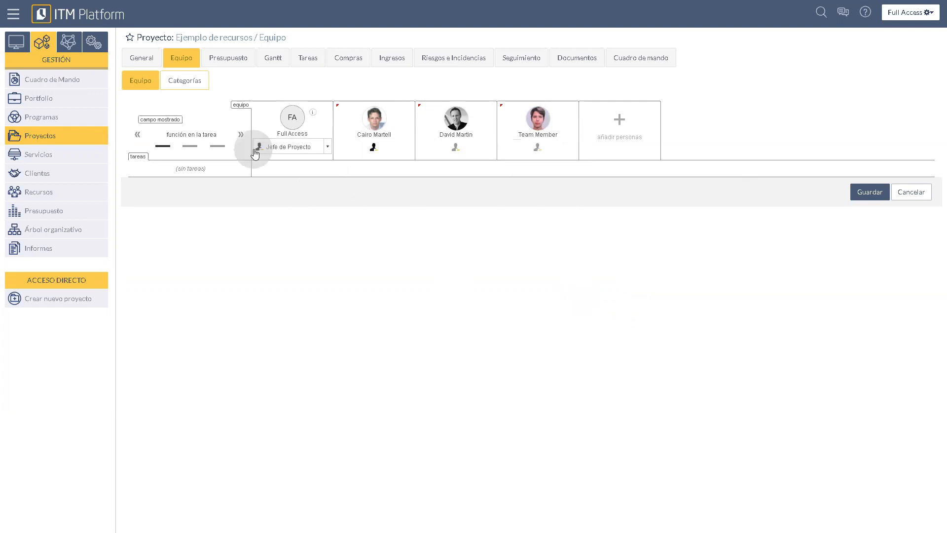
- Set the first added member's project role to Miembro del equipo and save the team
click(373, 148)
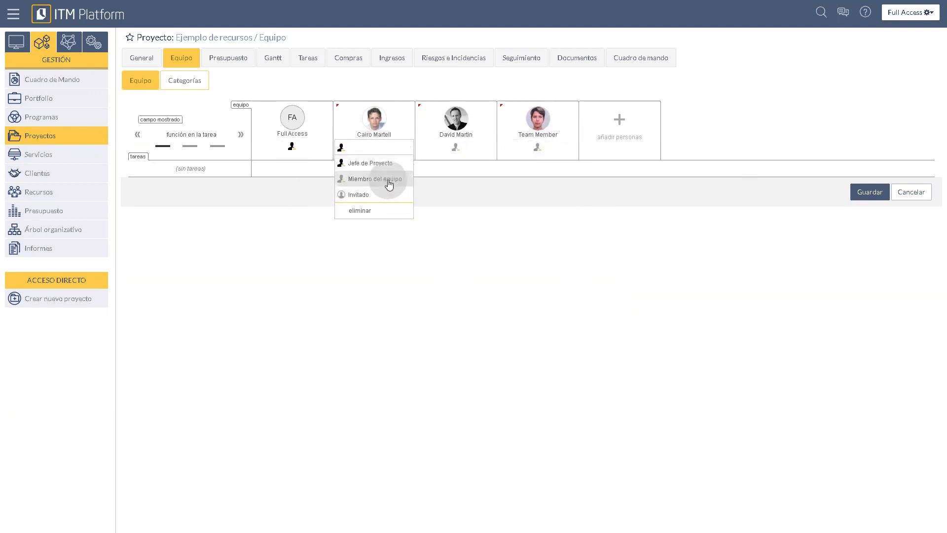
click(389, 180)
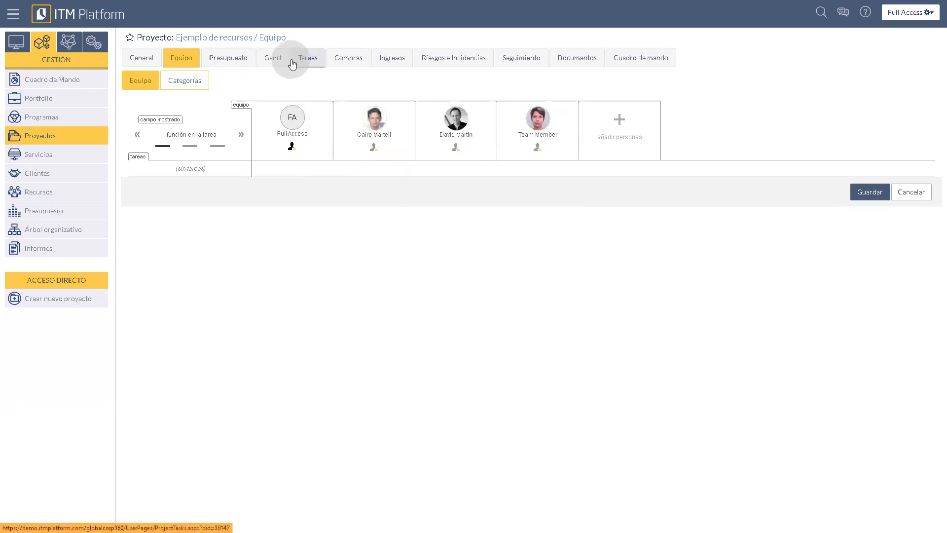
- Create the tasks Tarea 1, Tarea 2 and Tarea 3 in the project's Gantt
click(273, 58)
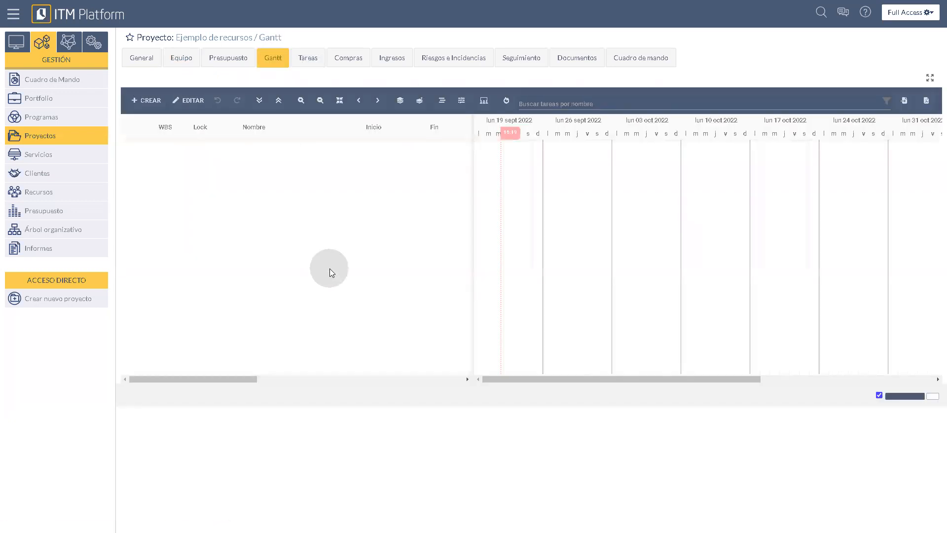
click(146, 100)
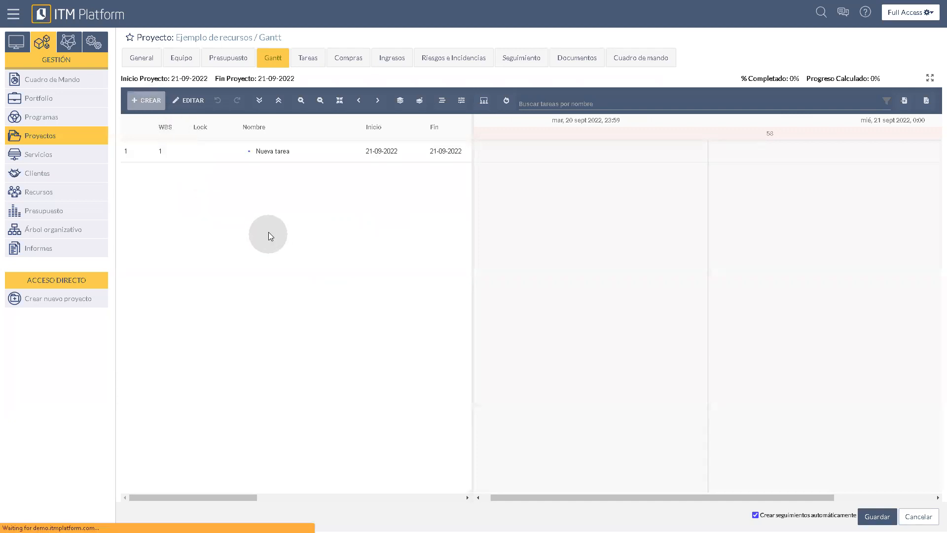
text(Tarea 1)
key(Return)
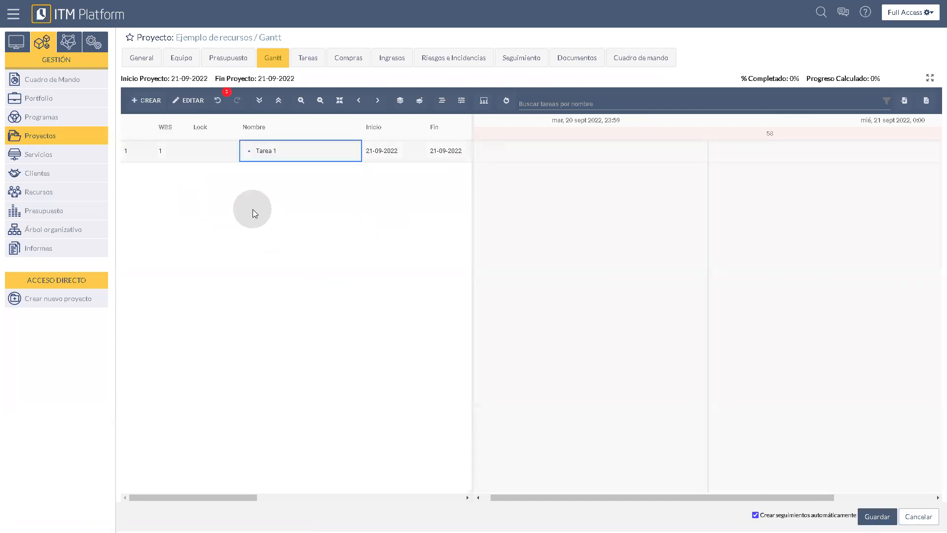
text(Tarea 2)
key(Return)
text(area 3)
key(Return)
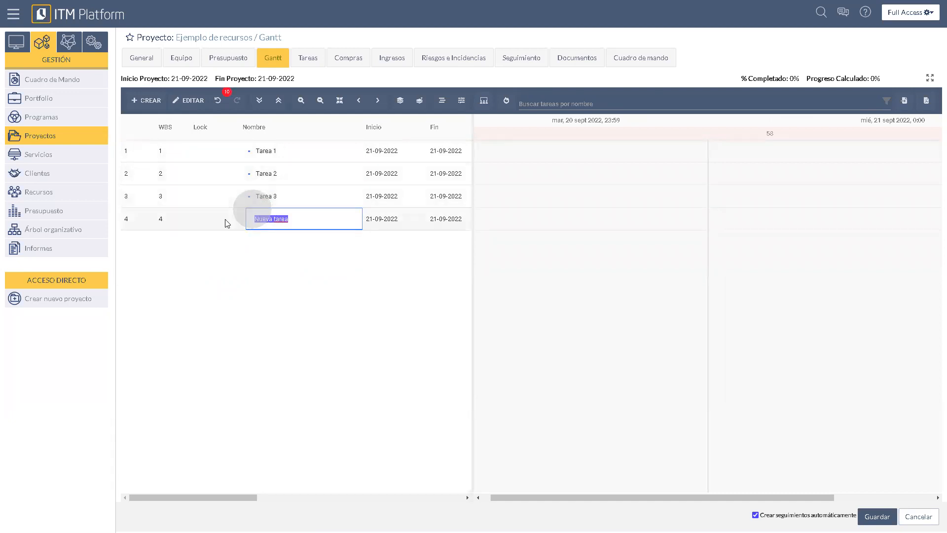
- Delete the surplus Nueva tarea row below Tarea 3
click(157, 219)
right_click(154, 219)
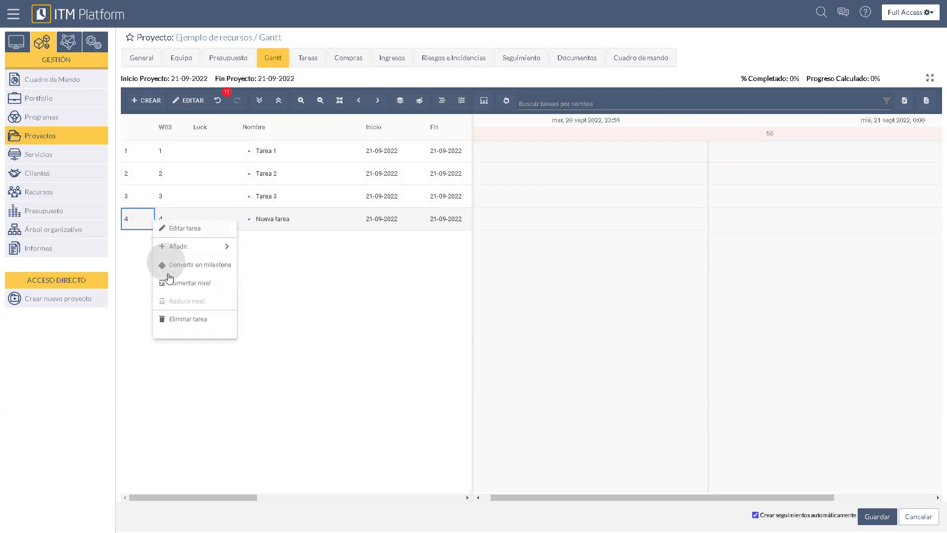
click(175, 319)
click(140, 152)
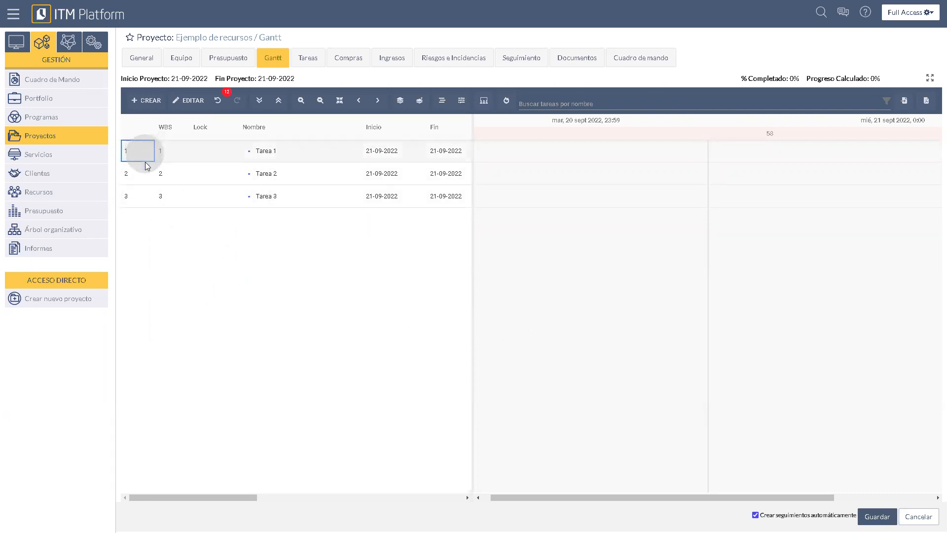
click(144, 199)
- Widen the task table and set the duration of Tarea 1, Tarea 2 and Tarea 3 to 5 days each
drag(470, 241, 700, 244)
click(510, 152)
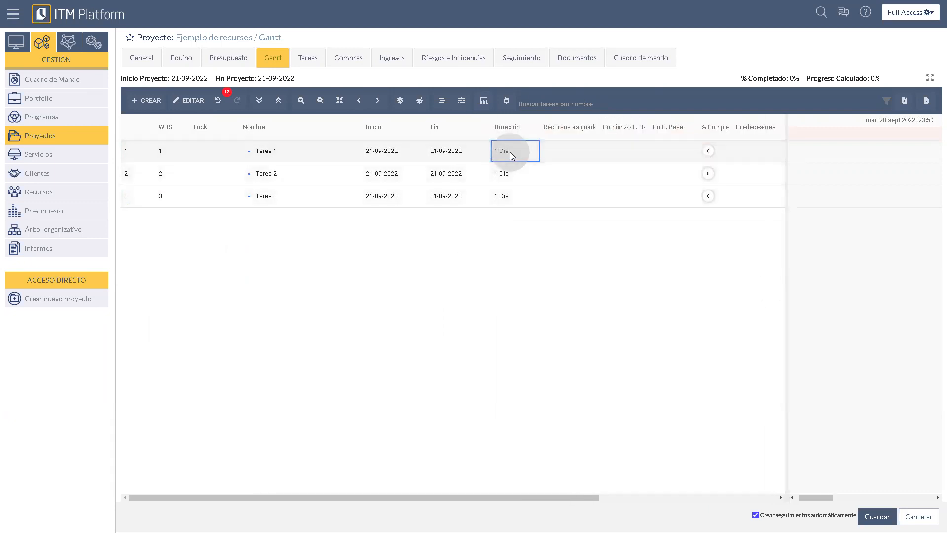
click(510, 152)
text(5)
key(Return)
text(5)
key(Return)
text(5)
key(Return)
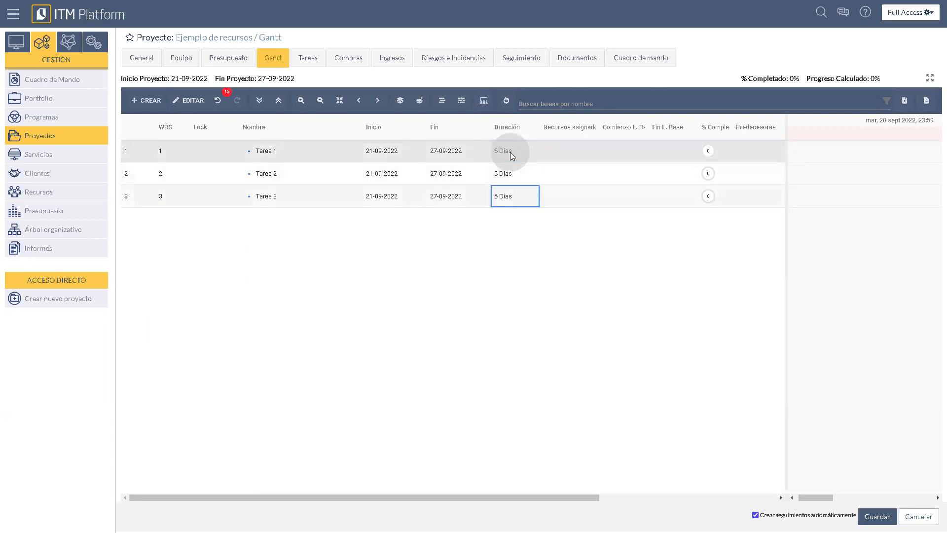
- Remove the extra fourth task, Nueva tarea, from the Gantt
click(146, 226)
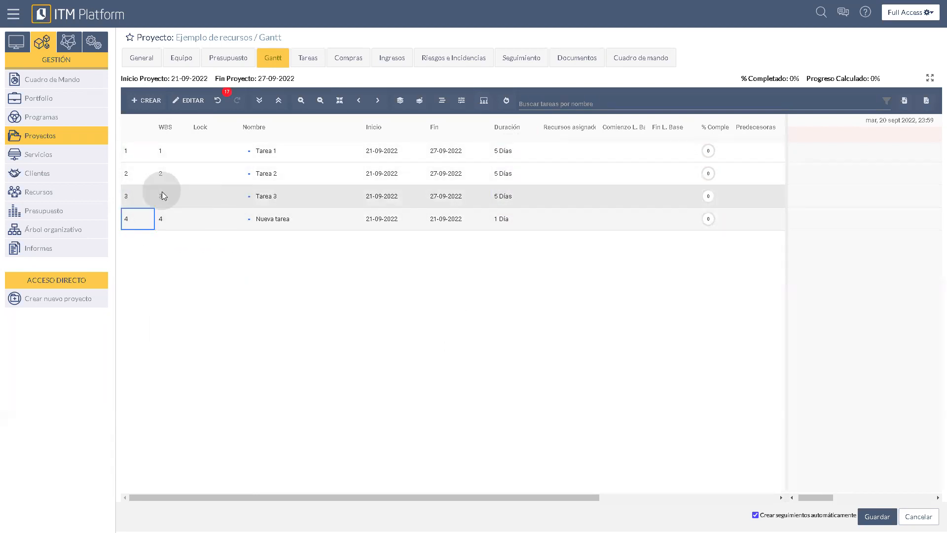
right_click(141, 218)
click(181, 317)
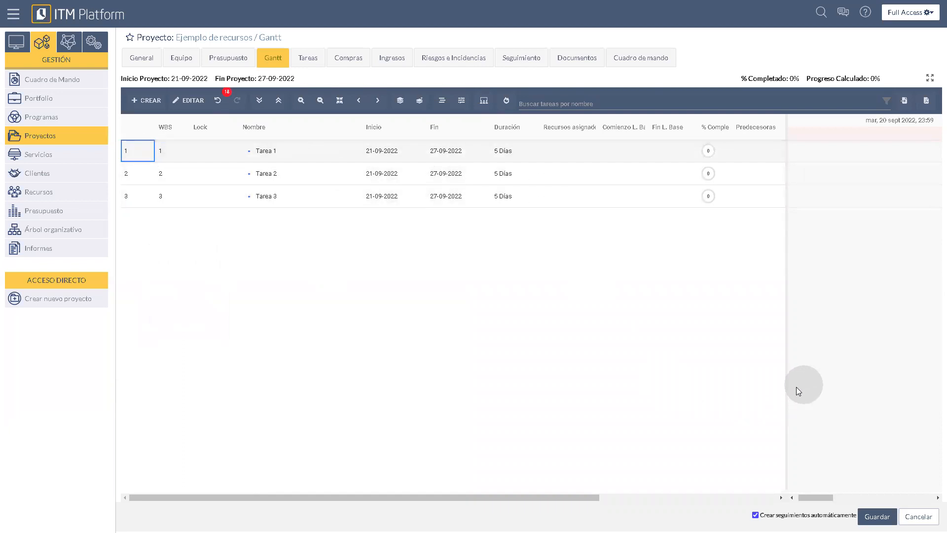
- Set Tarea 1 as predecessor of Tarea 2 and Tarea 2 as predecessor of Tarea 3, and save the Gantt
click(769, 175)
click(780, 176)
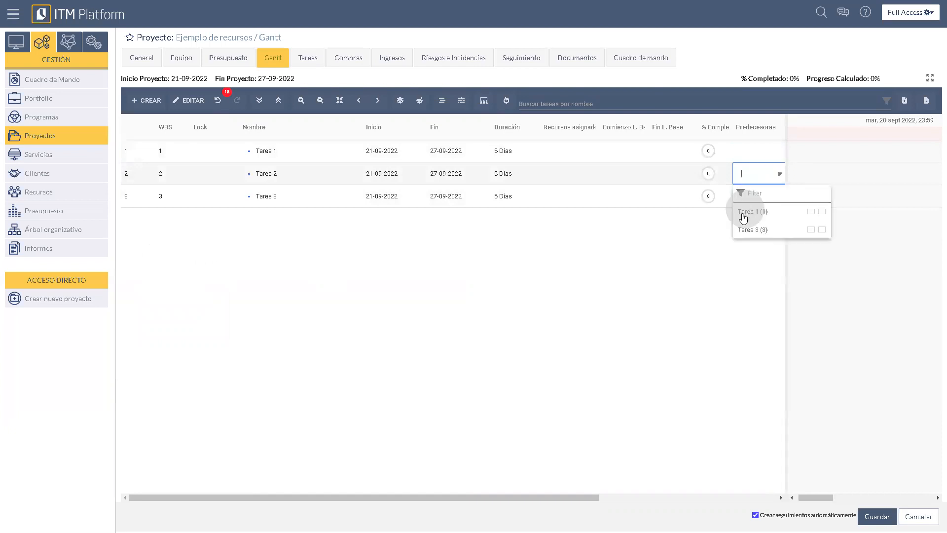
key(Return)
click(753, 195)
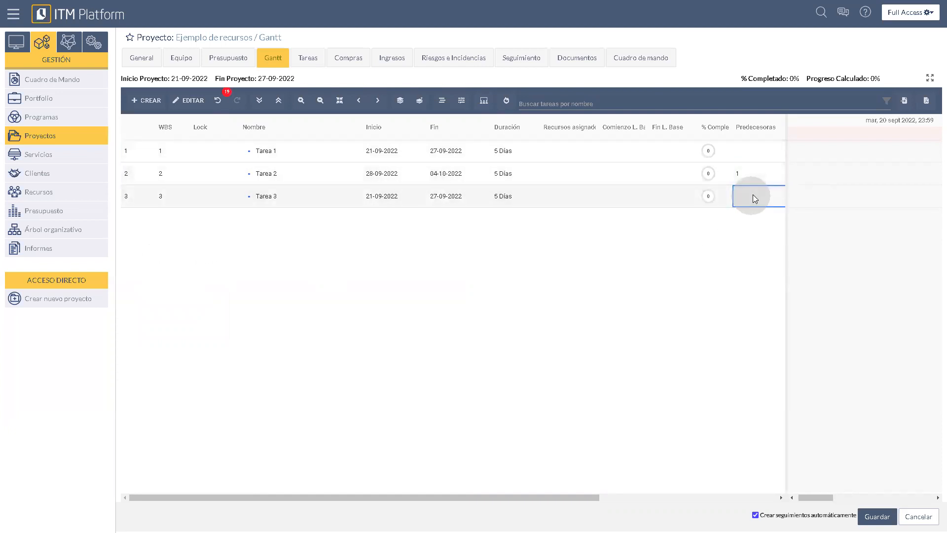
click(777, 199)
click(755, 239)
key(Return)
click(869, 516)
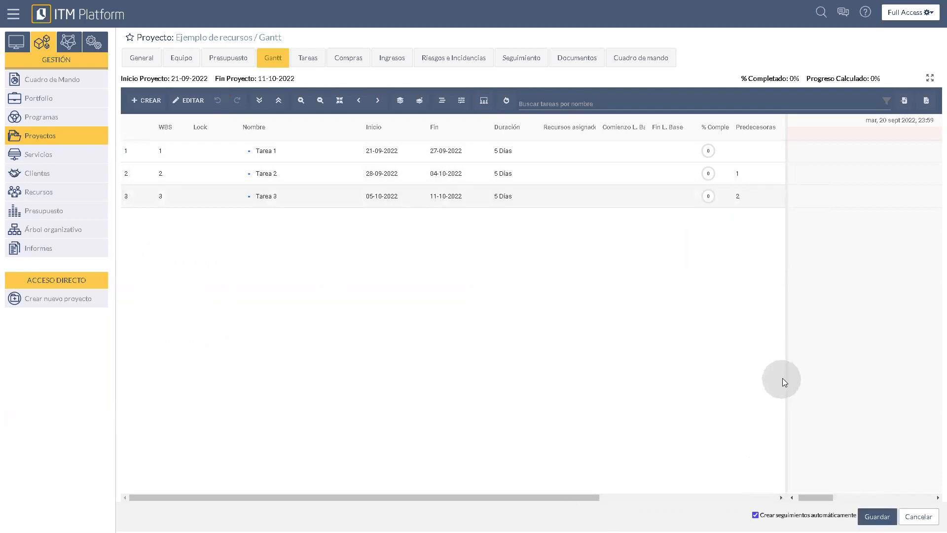
- Enlarge the Gantt chart area and fit the whole project timeline into view
drag(784, 257, 596, 252)
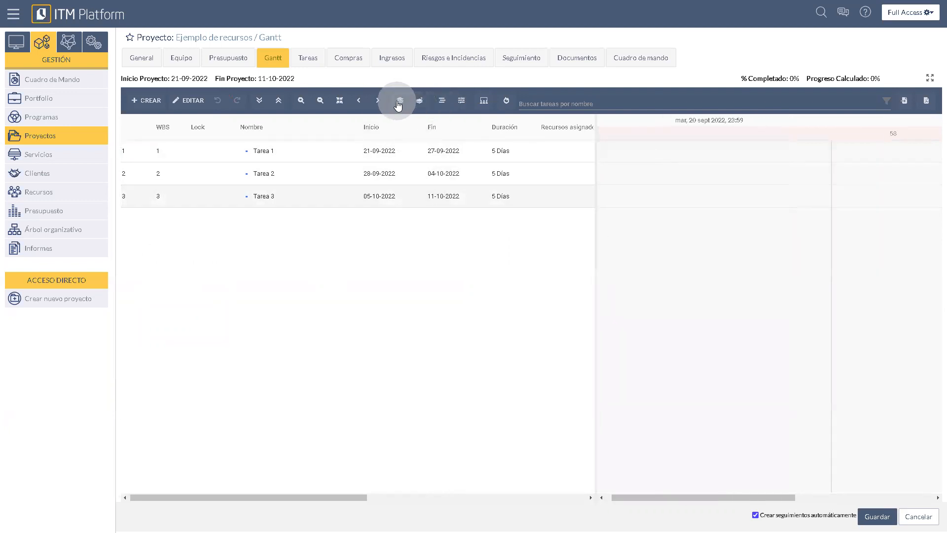
click(339, 100)
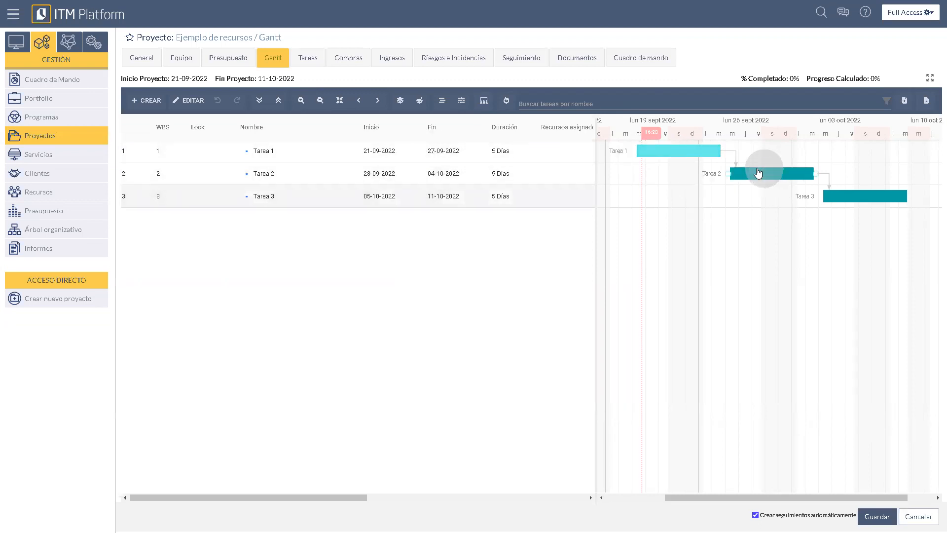
- Inspect the estimated and accepted effort views of the project's team matrix and return to the role-in-task view
click(170, 57)
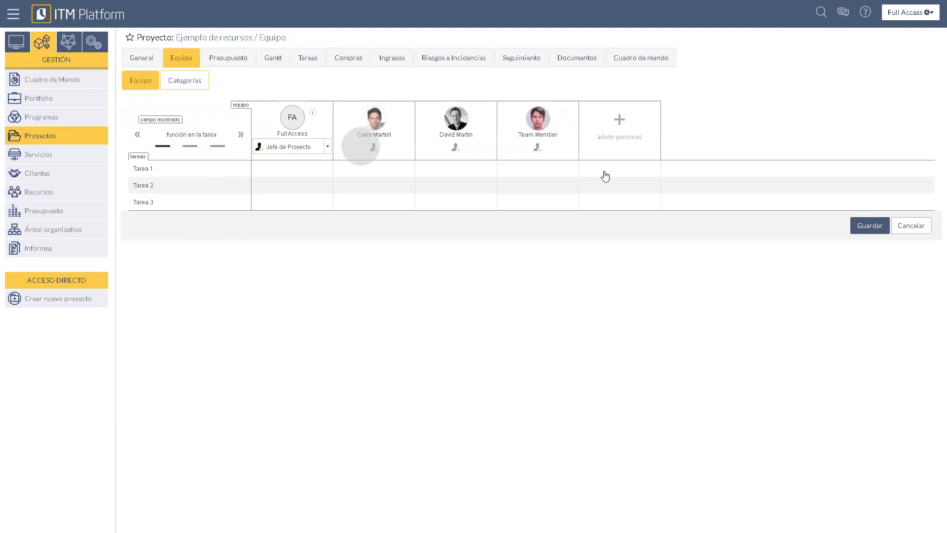
click(240, 134)
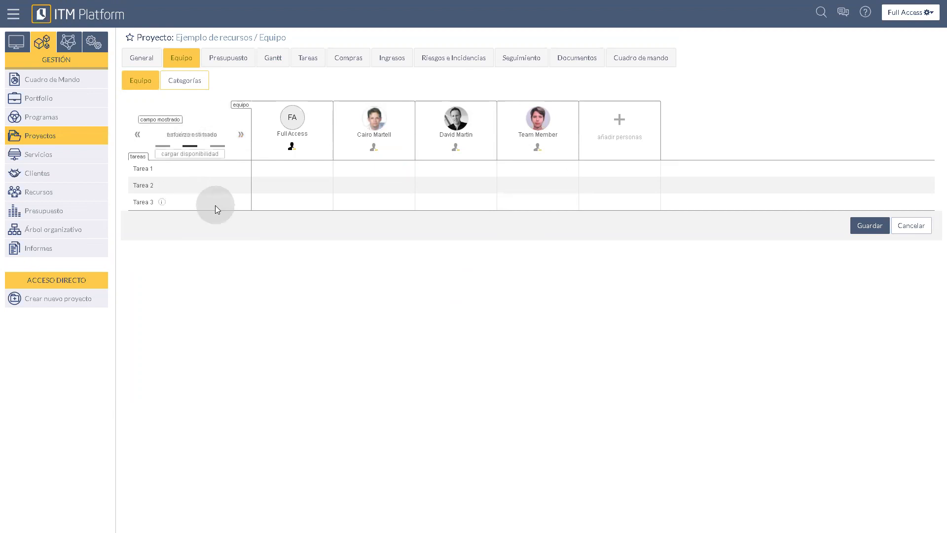
click(241, 135)
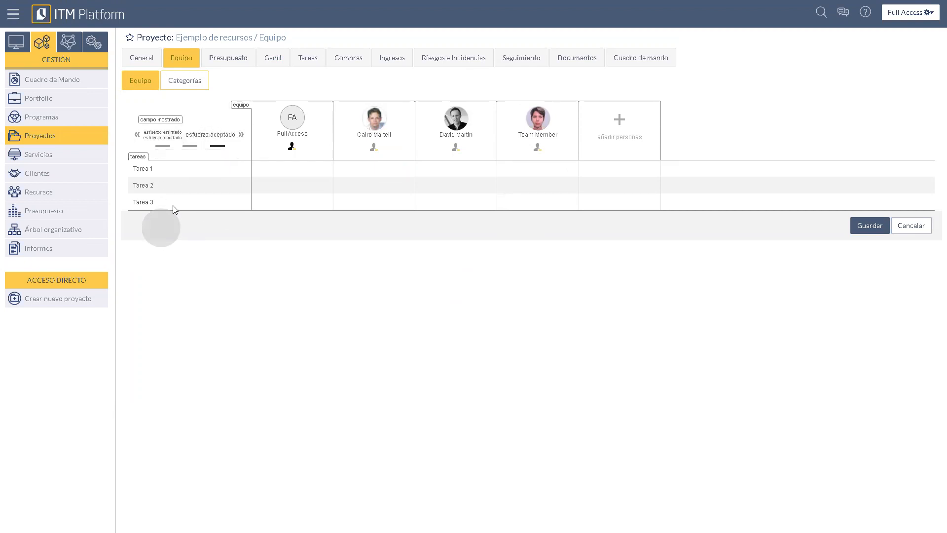
click(138, 135)
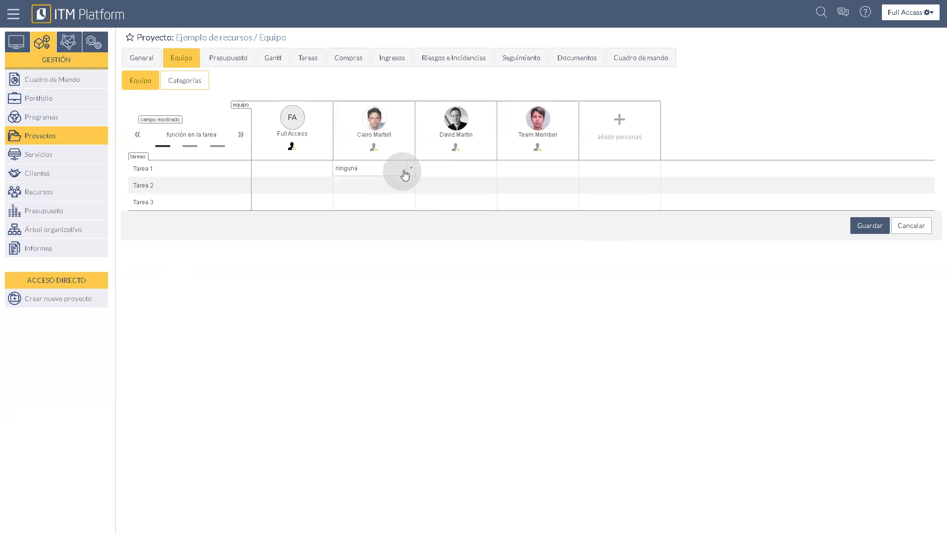
- Assign the second and fourth team members to Tarea 1 and the third to Tarea 2 as Miembro de la tarea
click(410, 170)
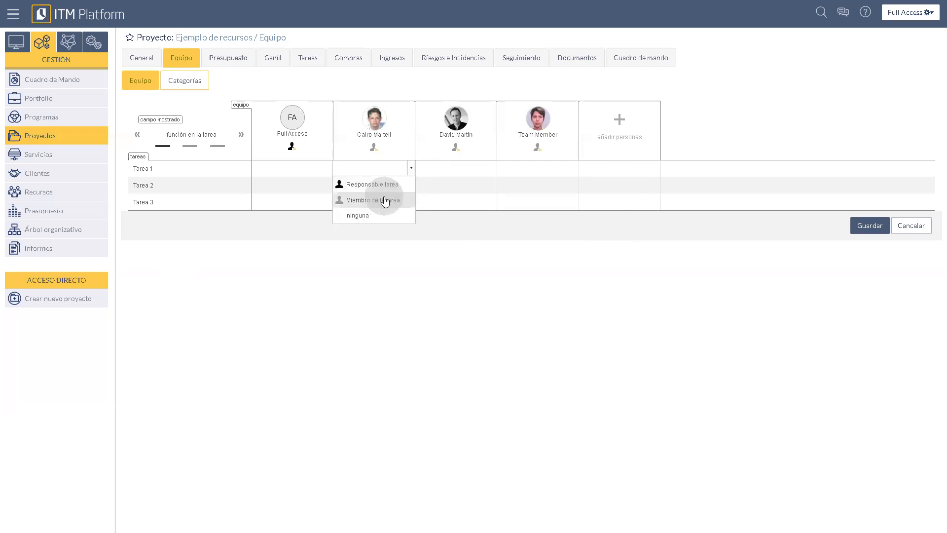
click(385, 201)
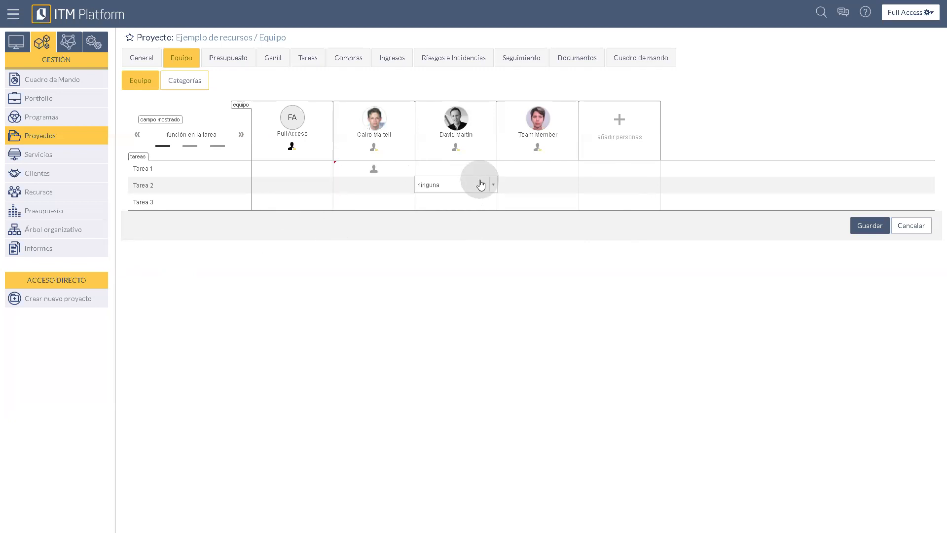
click(572, 169)
click(542, 200)
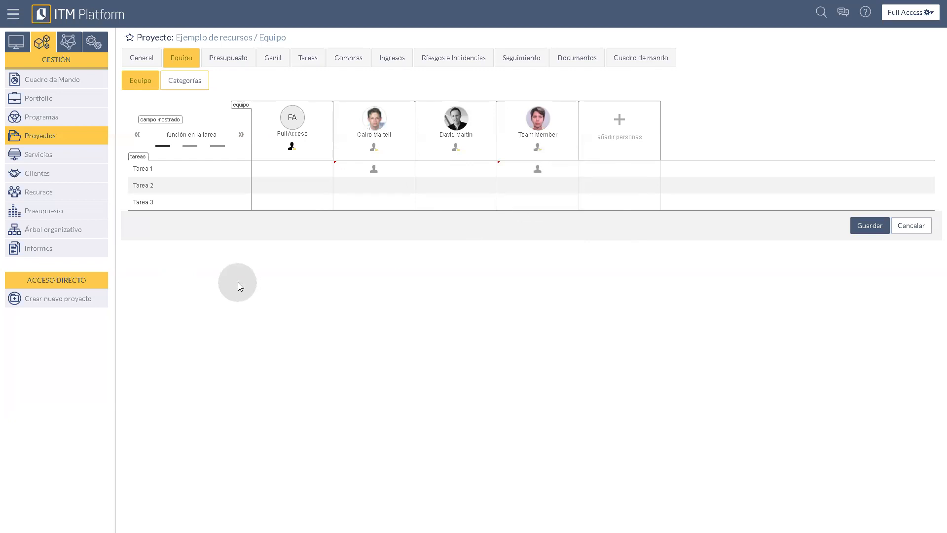
click(454, 186)
click(458, 217)
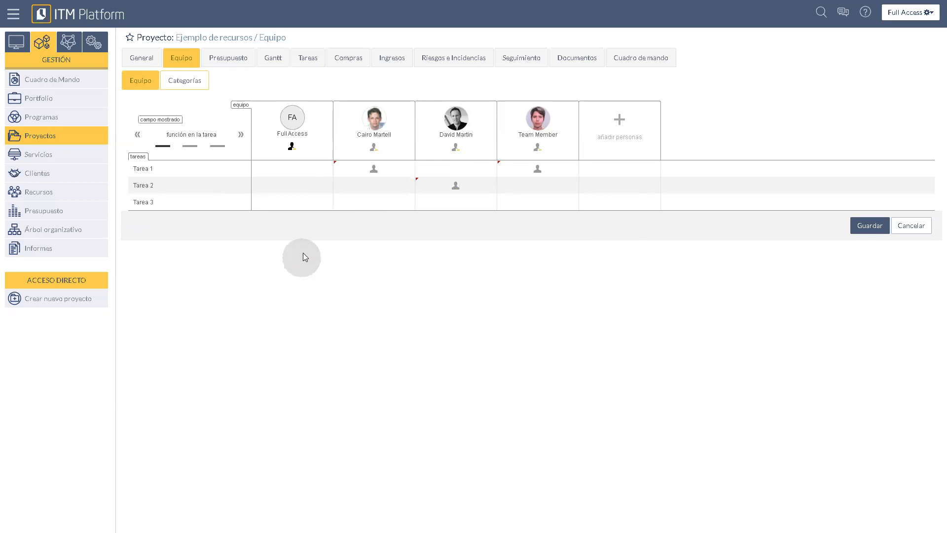
- Assign all four people of the team to Tarea 3 as Miembro de la tarea
click(296, 202)
click(309, 234)
click(373, 203)
click(381, 234)
click(458, 200)
click(464, 235)
click(530, 203)
click(538, 234)
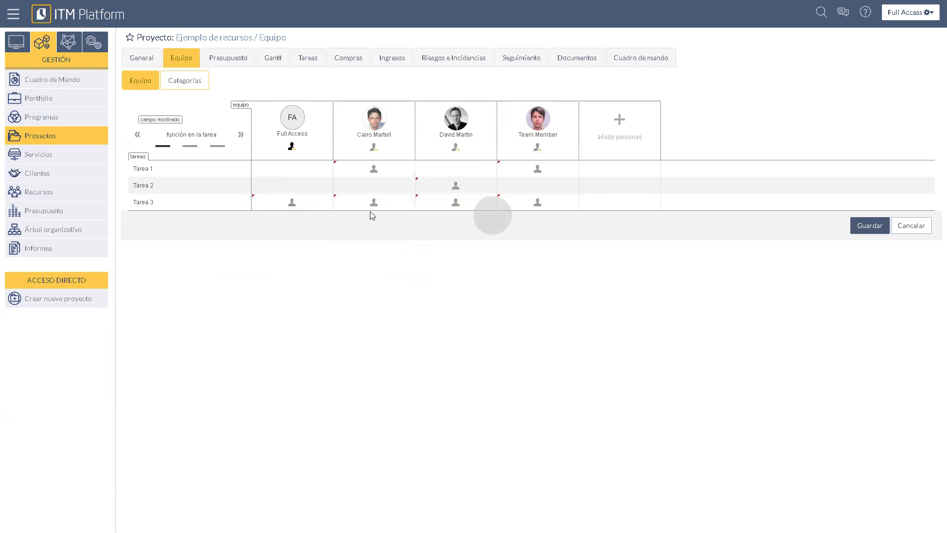
- Make Full Access the Responsable tarea for Tarea 1, Tarea 2 and Tarea 3
click(319, 210)
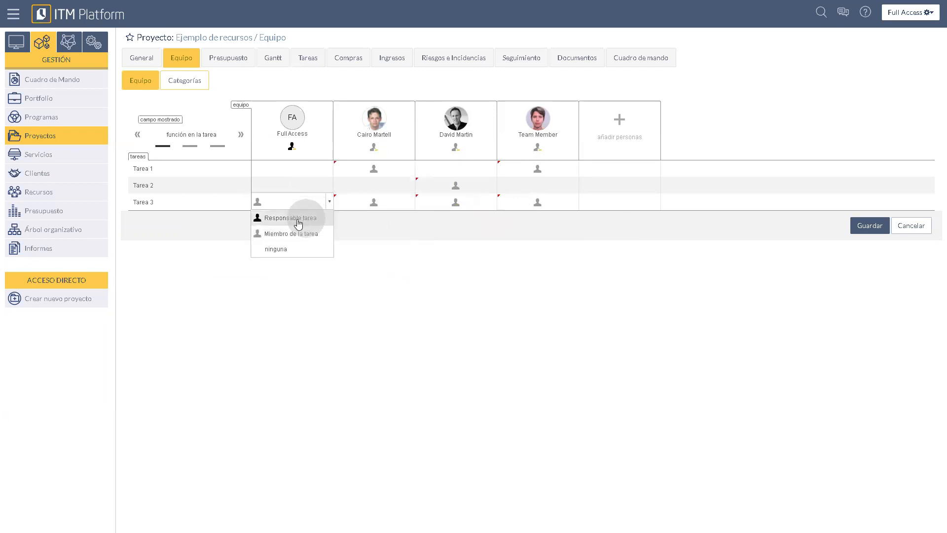
click(318, 219)
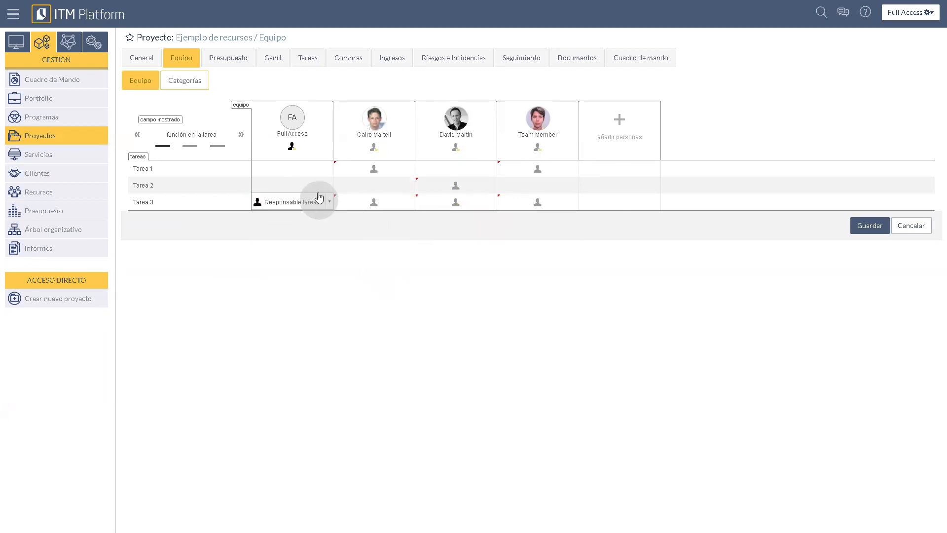
click(318, 186)
click(318, 202)
click(313, 168)
click(309, 185)
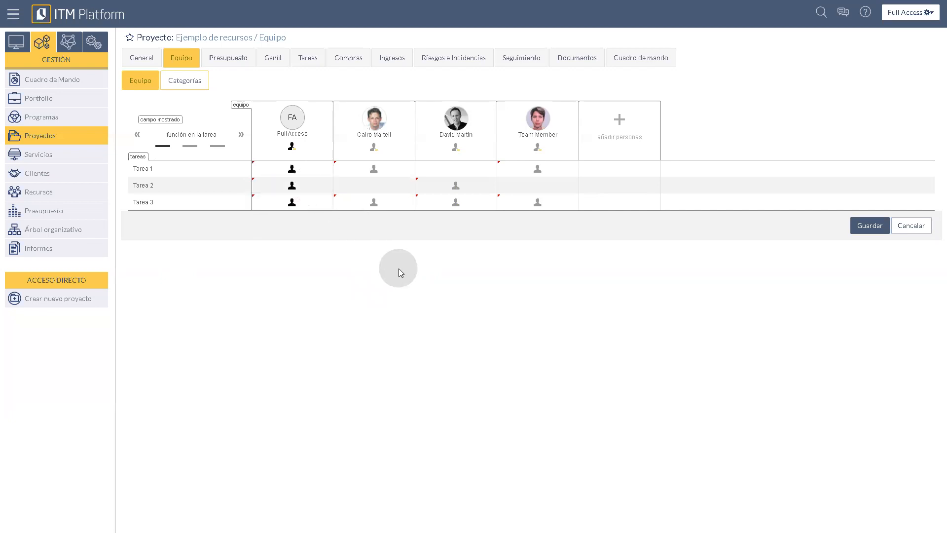
- Make the third team member Responsable tarea for Tarea 2 and Tarea 3, and save the team assignments
click(374, 203)
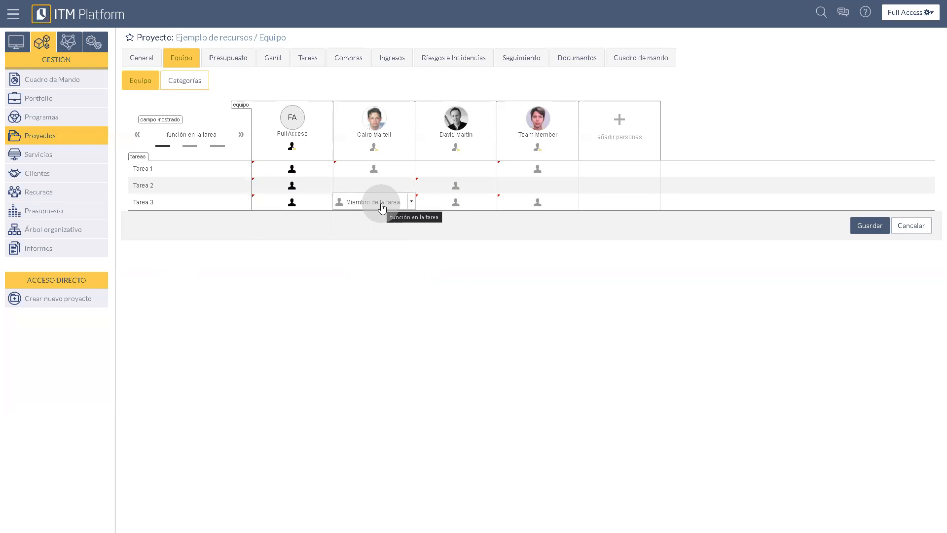
click(290, 230)
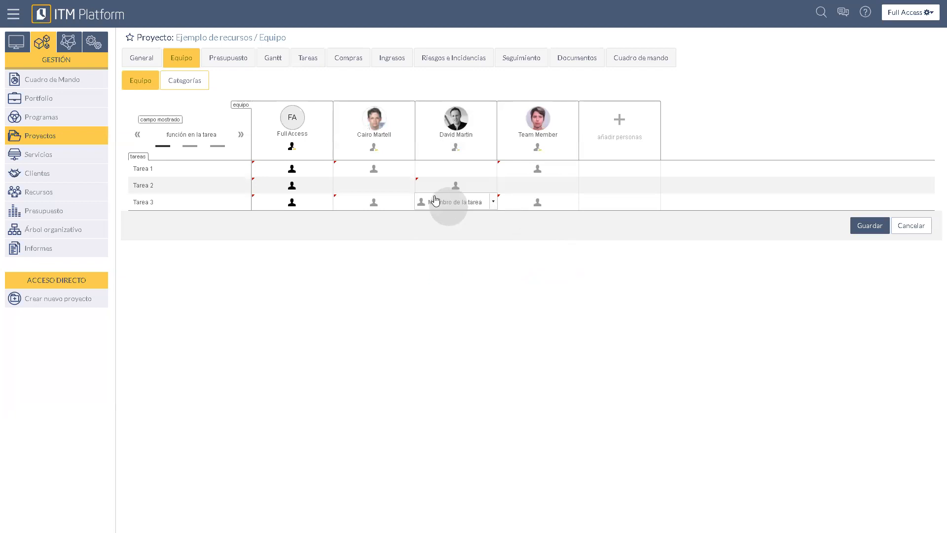
click(476, 192)
click(466, 201)
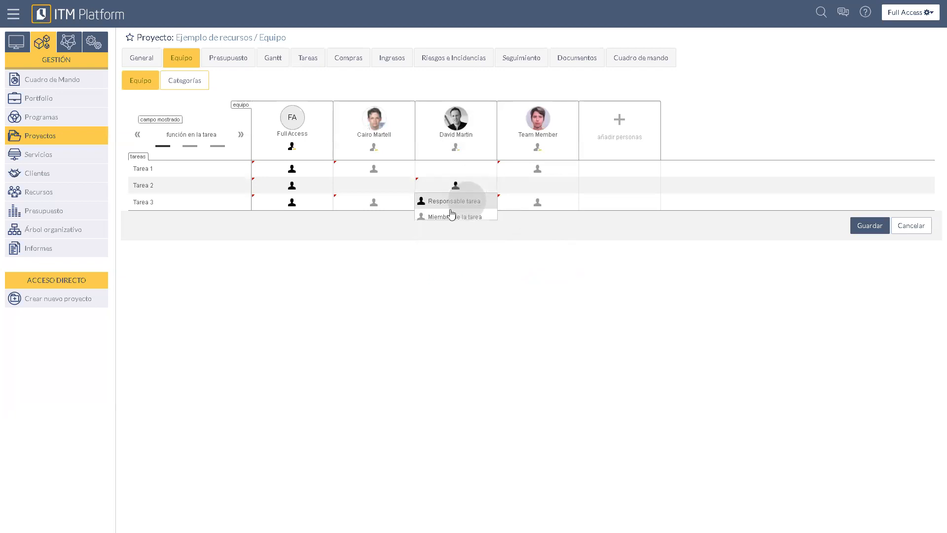
click(459, 203)
click(460, 218)
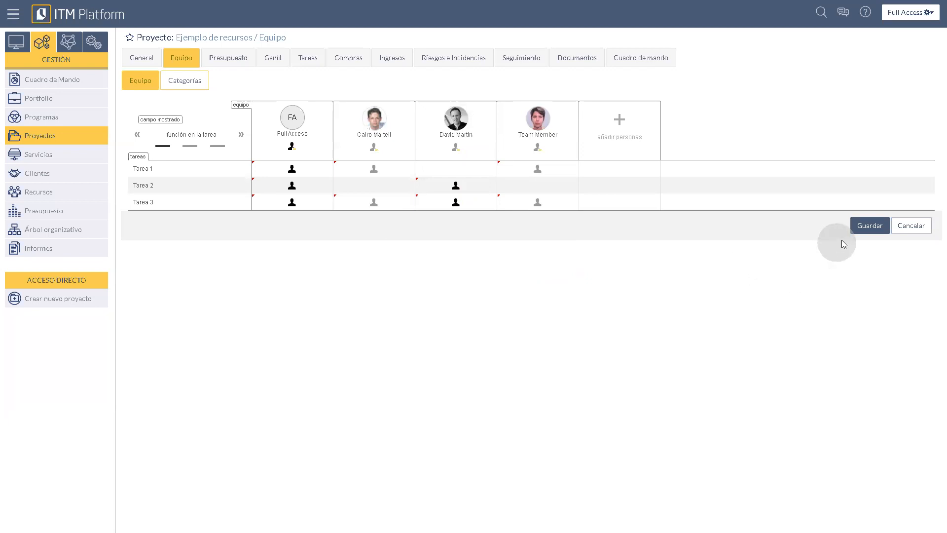
click(859, 229)
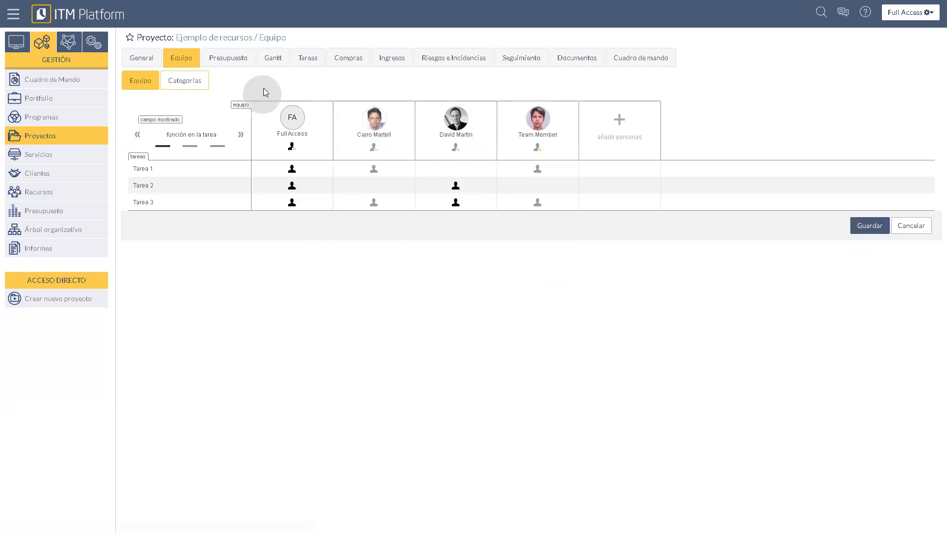
- Examine the resources assigned to each task in the Gantt with the task table widened
click(273, 64)
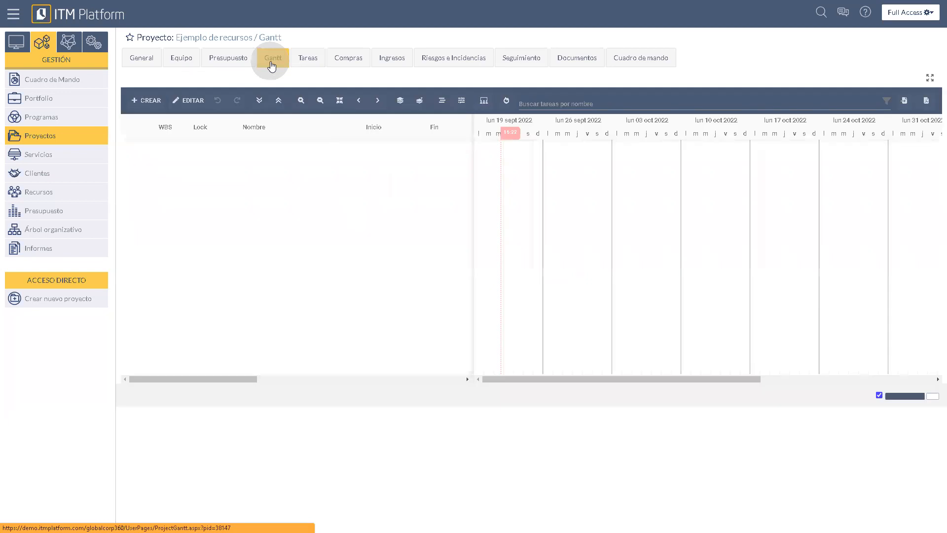
drag(472, 245, 695, 245)
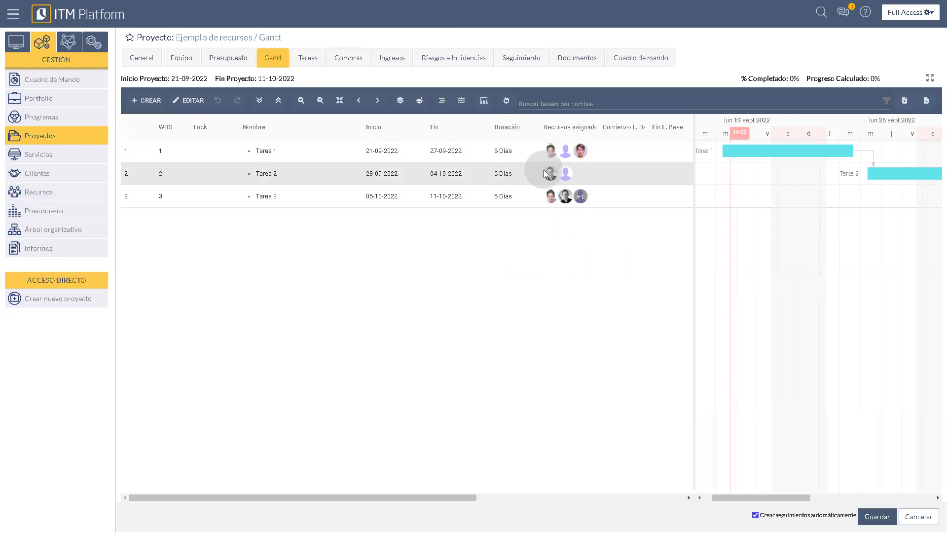
mouse_move(544, 170)
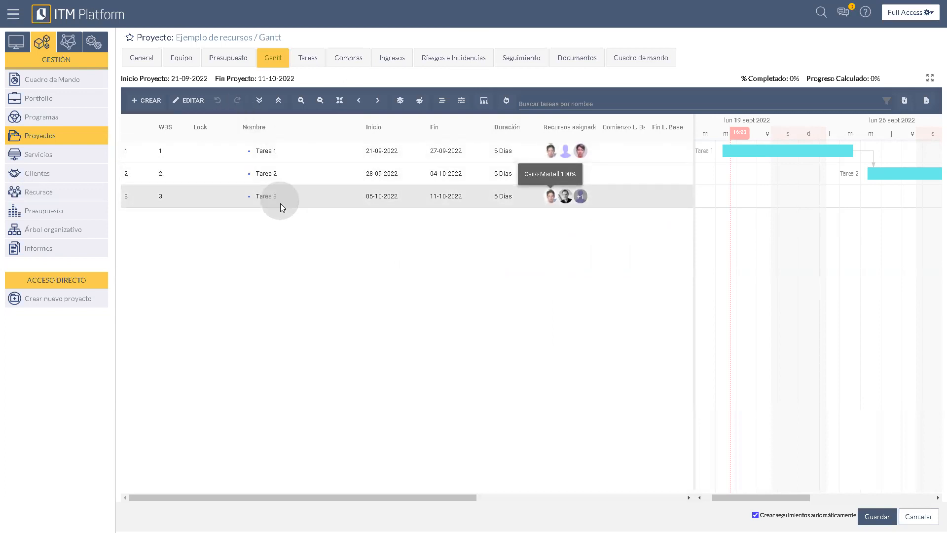
- Show the estimated effort view of the project's team matrix and load the members' availability
click(189, 66)
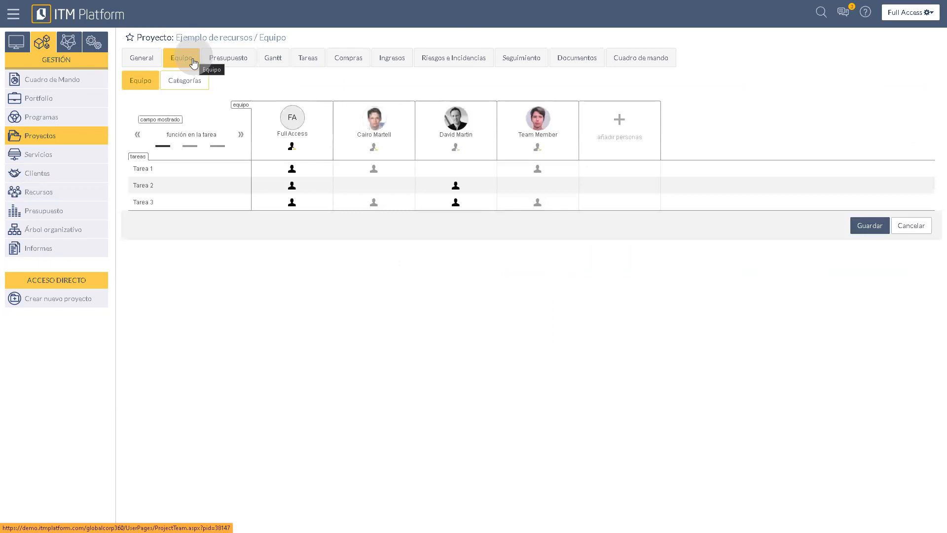
click(241, 136)
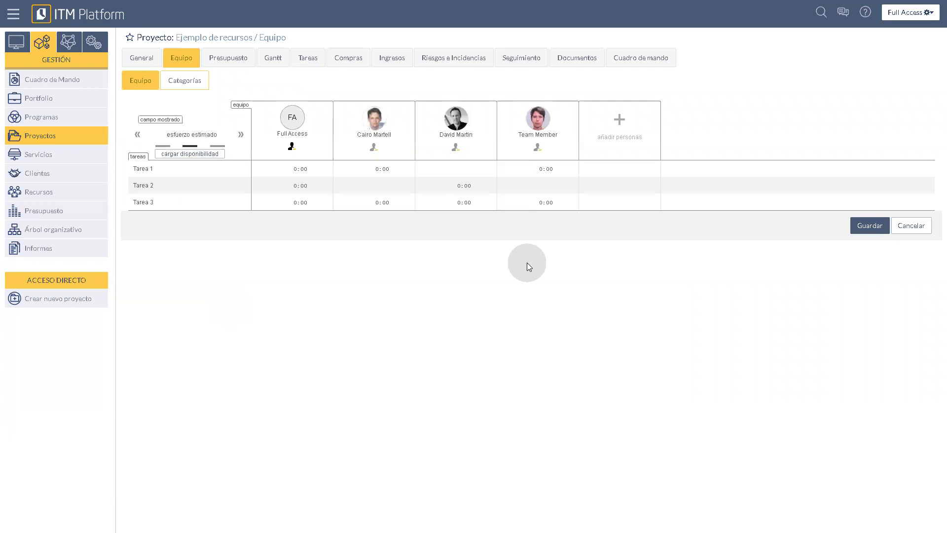
click(196, 155)
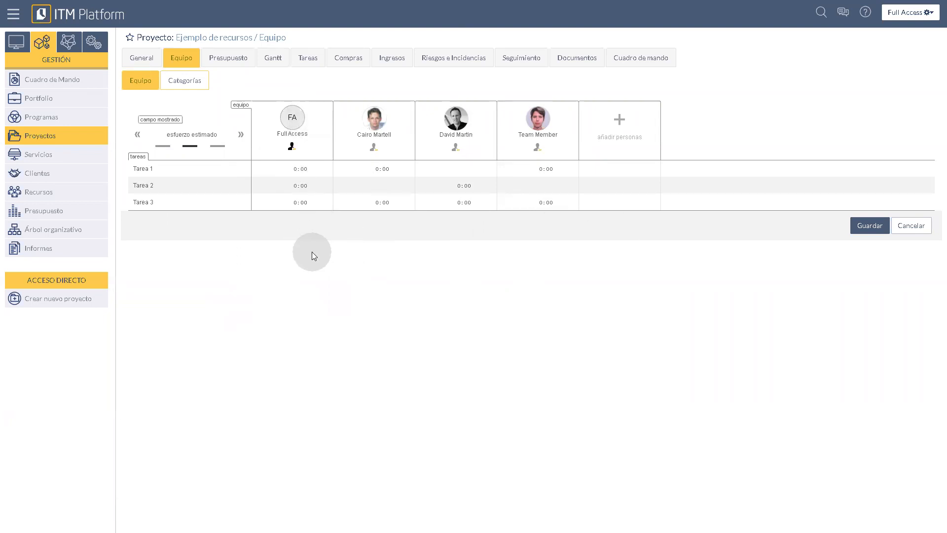
- Set Tarea 1's estimated effort to 2:00 for the first two people and 3:30 for Team Member, and save
click(300, 173)
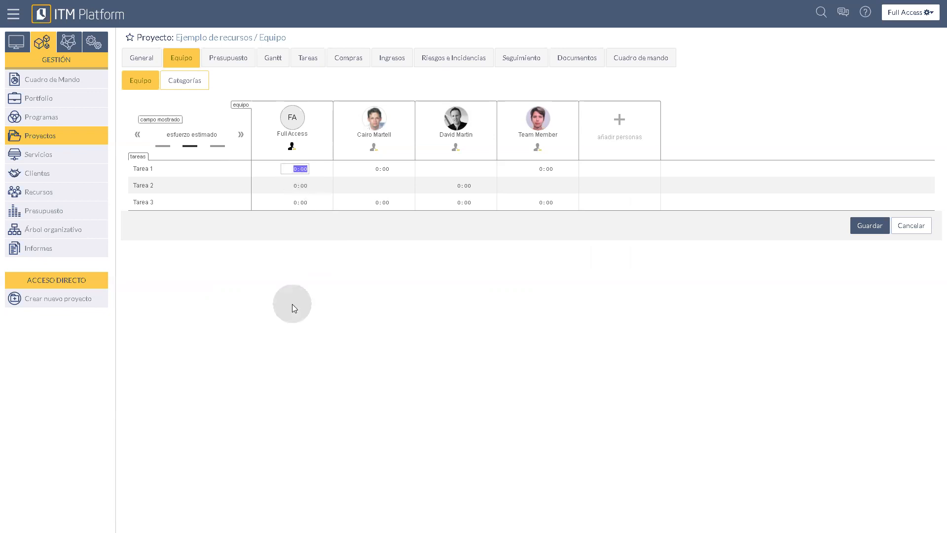
text(2)
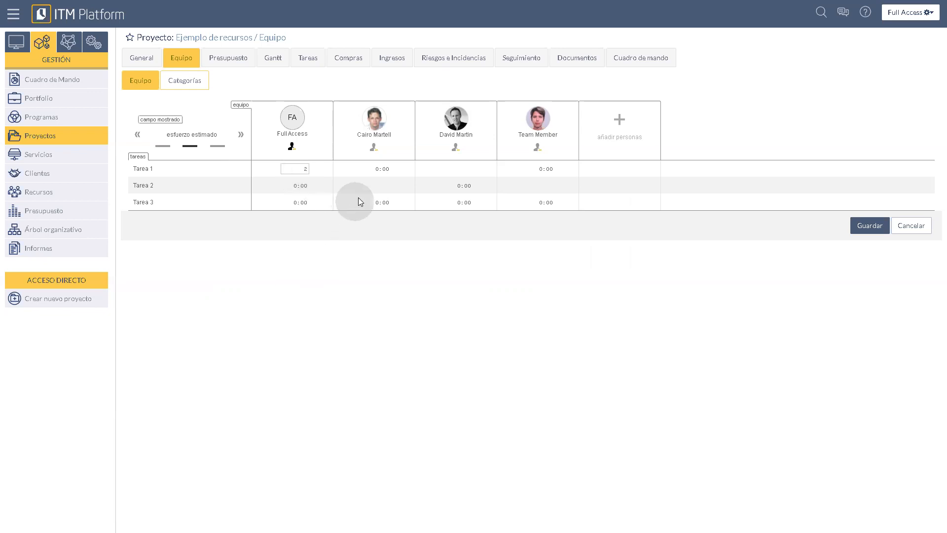
click(378, 171)
text(2)
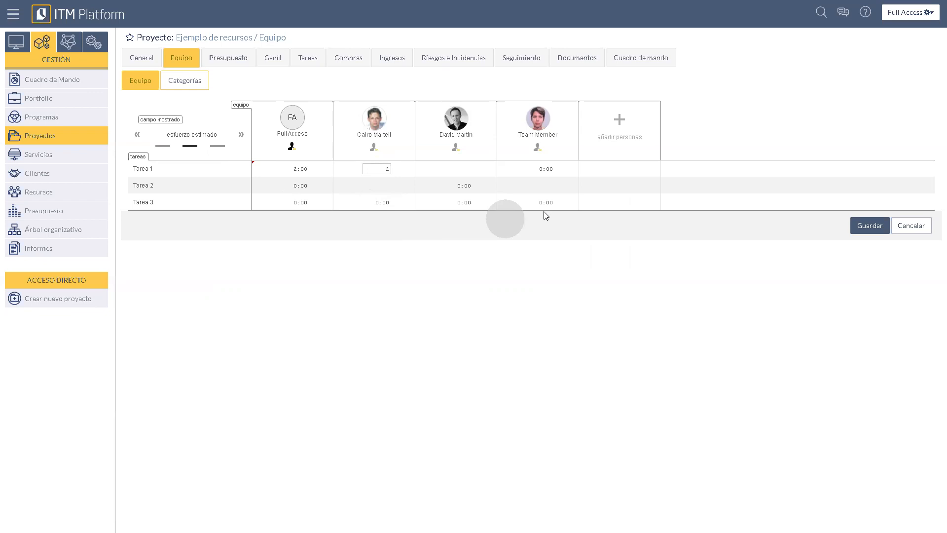
click(553, 170)
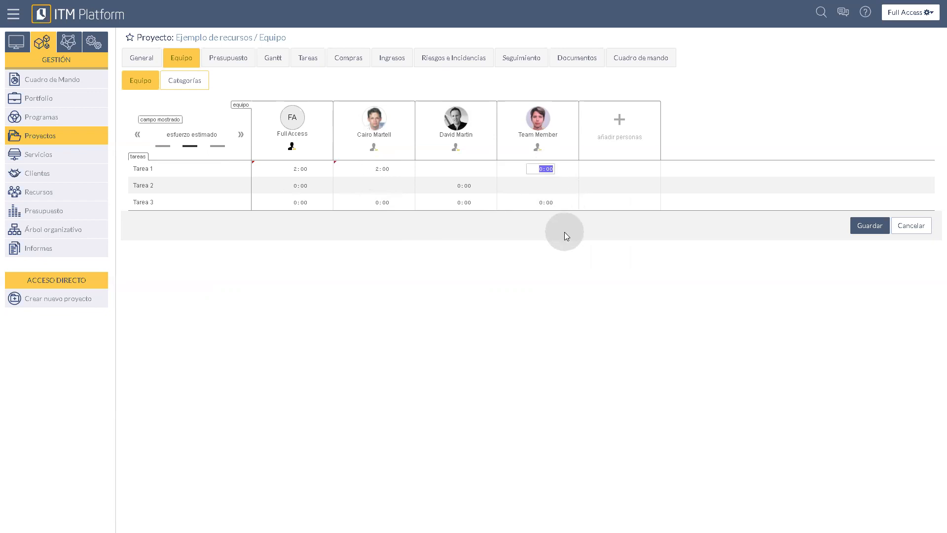
text(3:30)
click(301, 185)
click(635, 318)
click(868, 226)
click(478, 275)
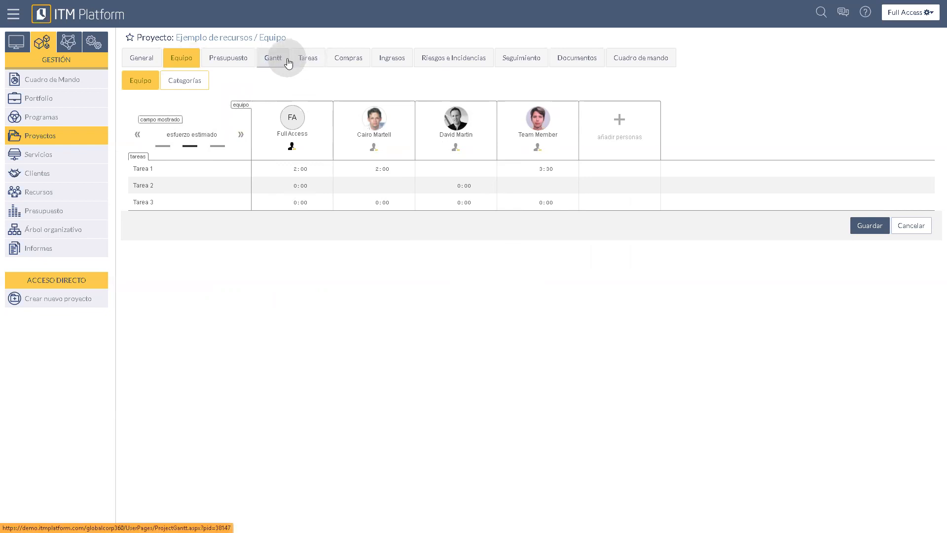
- Return to the Gantt and widen its task table to review the tasks' resources and completion columns
click(282, 61)
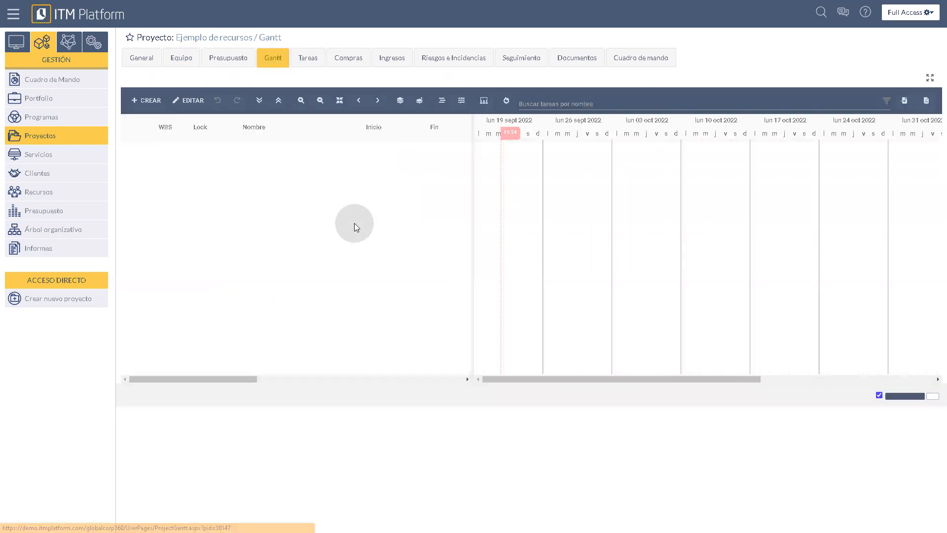
drag(472, 220, 723, 208)
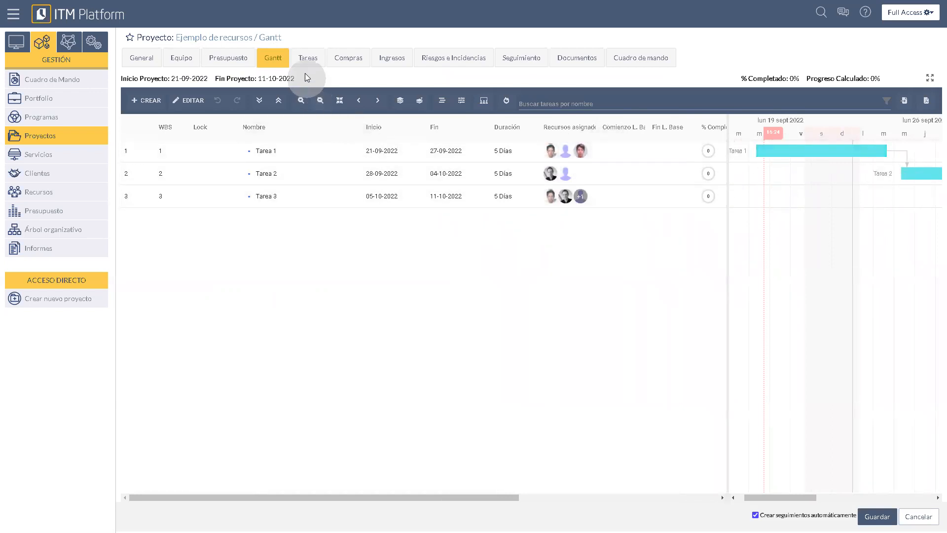
- Open Tarea 1 from the project's task list and show its assigned and available members
click(312, 59)
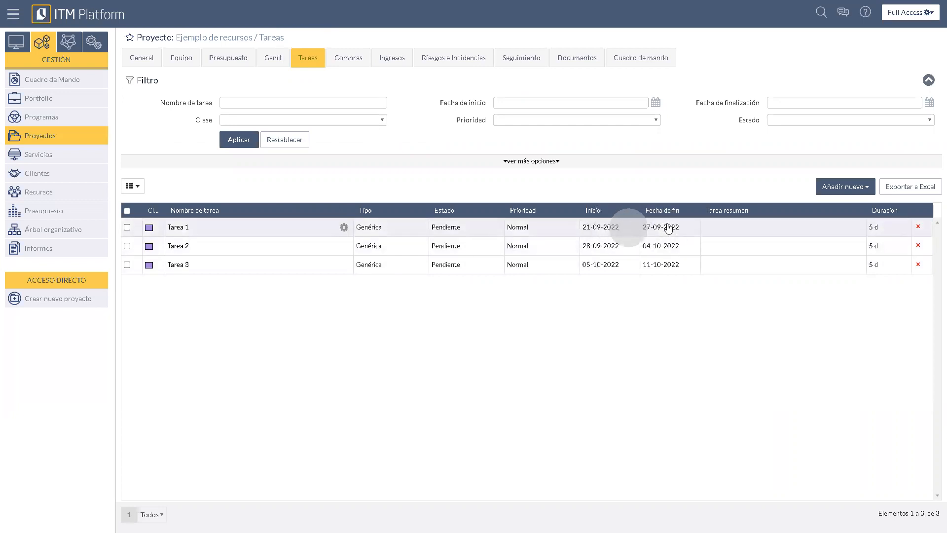
click(178, 228)
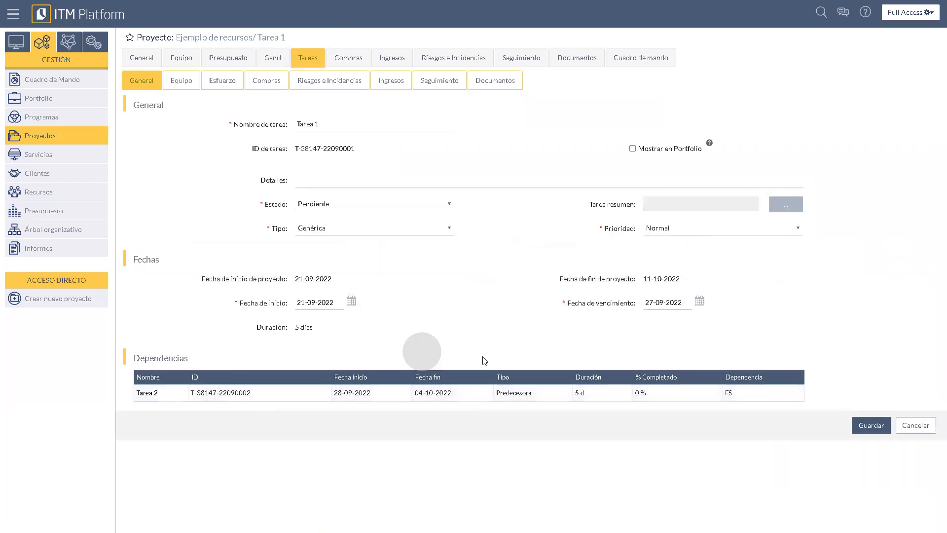
click(179, 82)
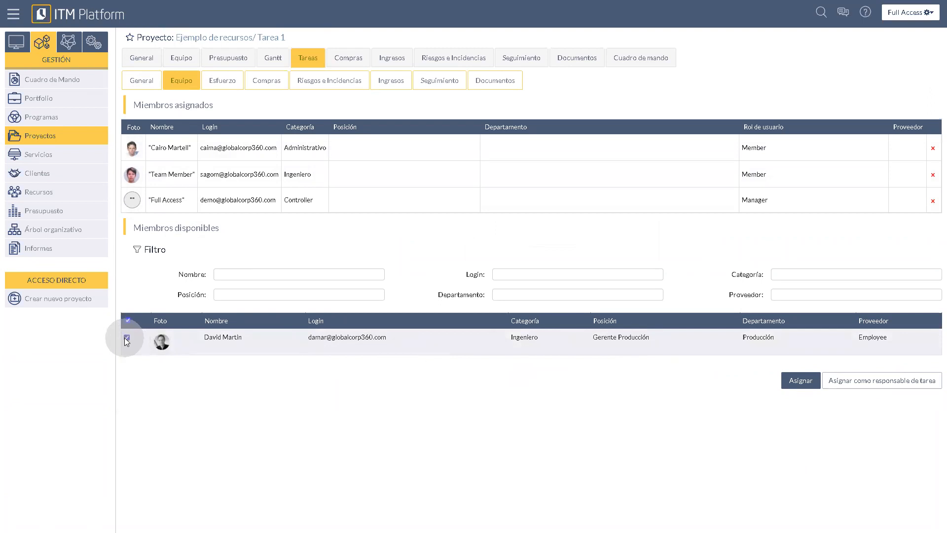
- Deselect the available member in Tarea 1's team and review the task's effort by professional profile and team member
click(799, 382)
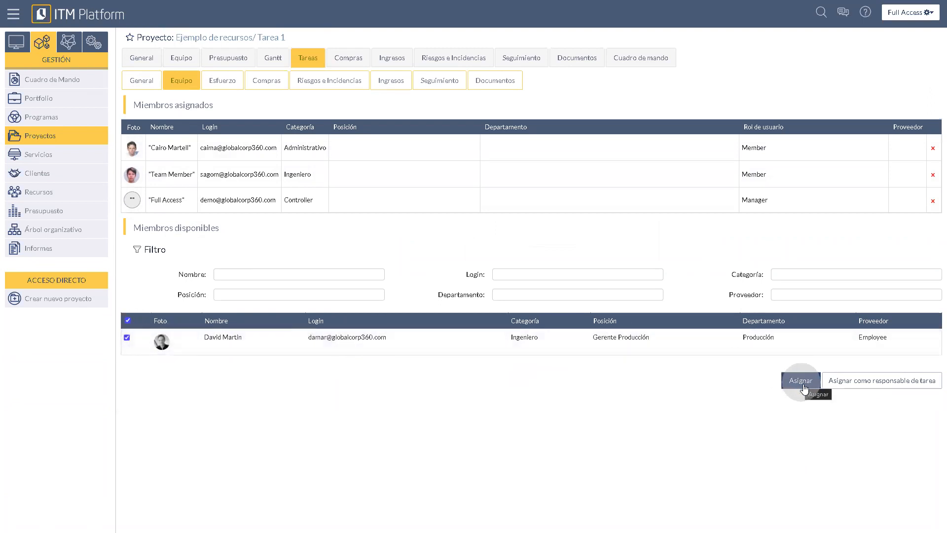
click(883, 385)
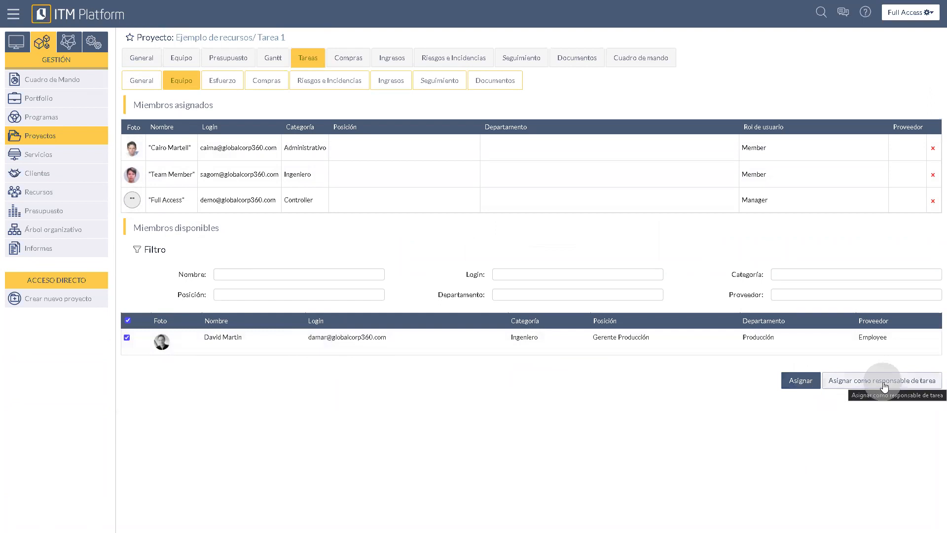
click(127, 338)
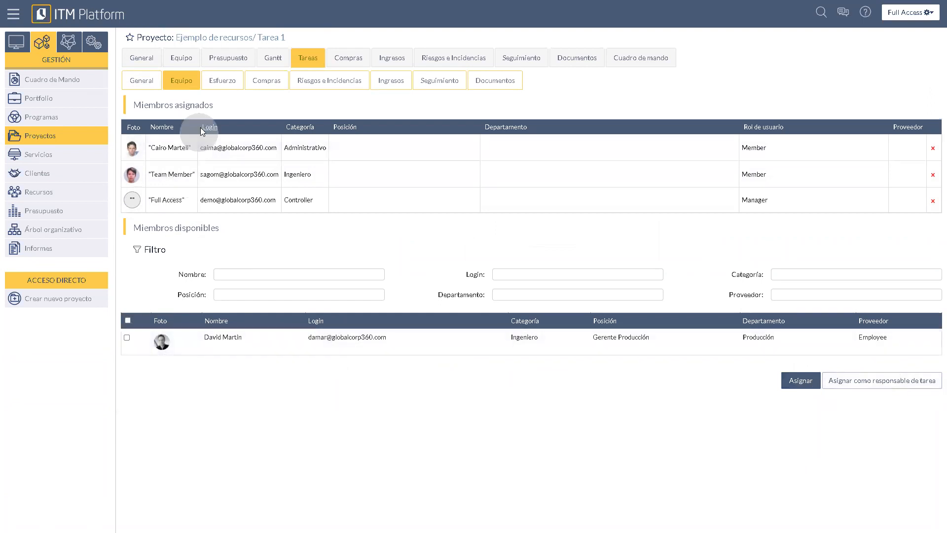
click(217, 84)
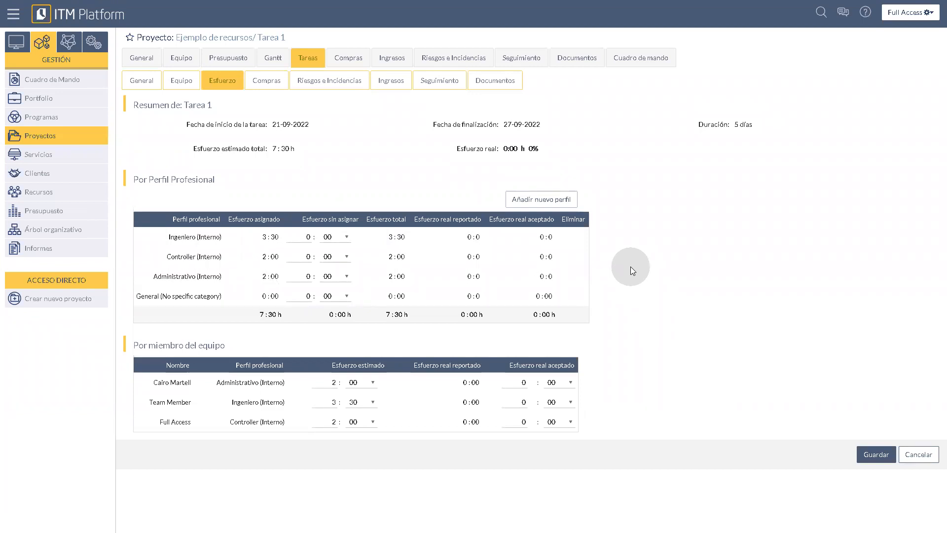
click(920, 453)
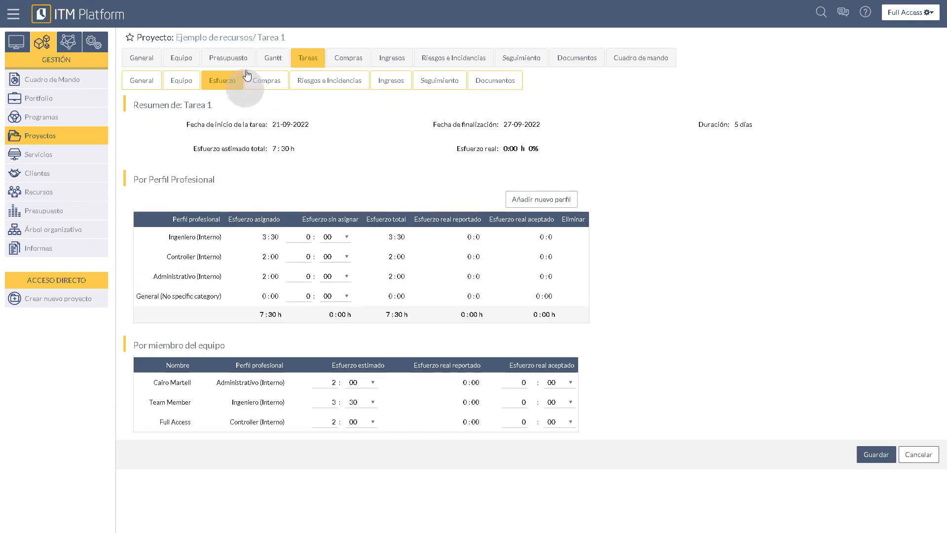
- Open Tarea 2 from the project's task list and show its assigned and available members
click(301, 58)
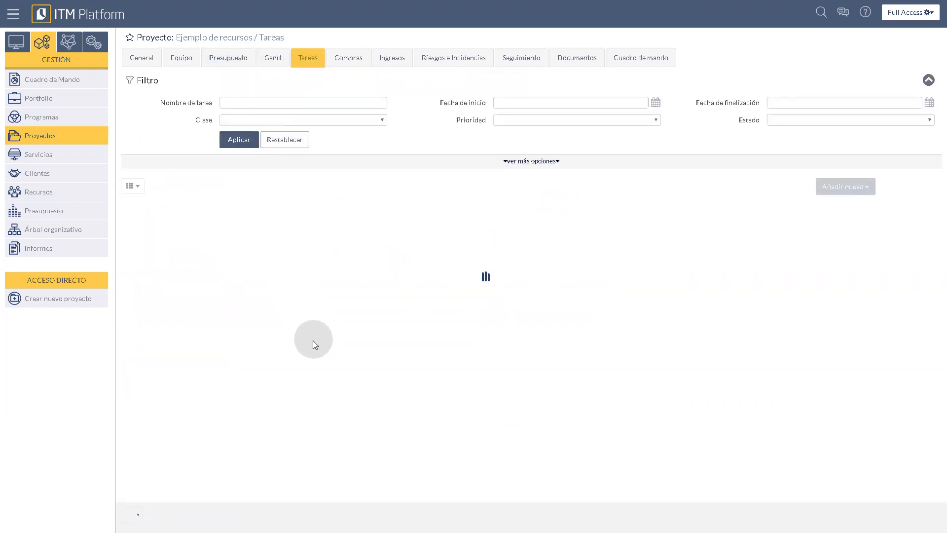
click(180, 243)
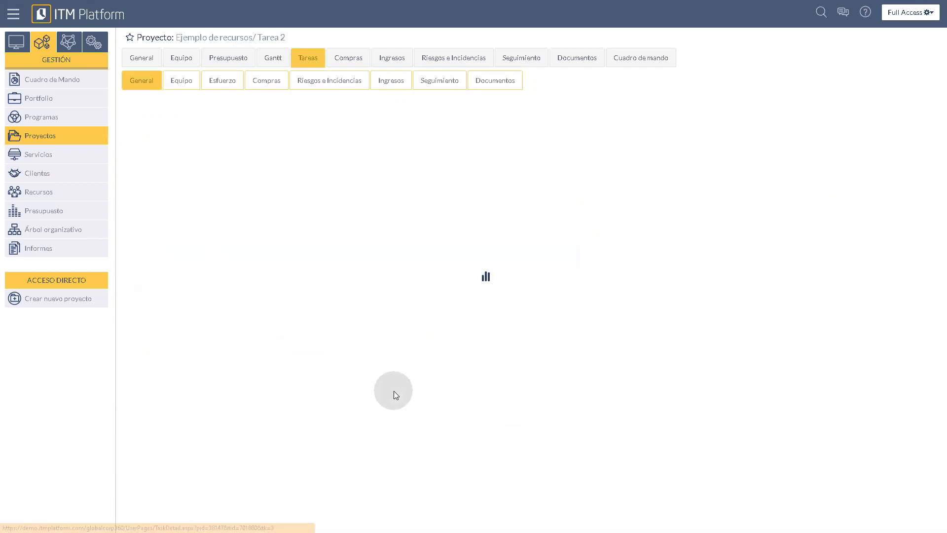
click(183, 79)
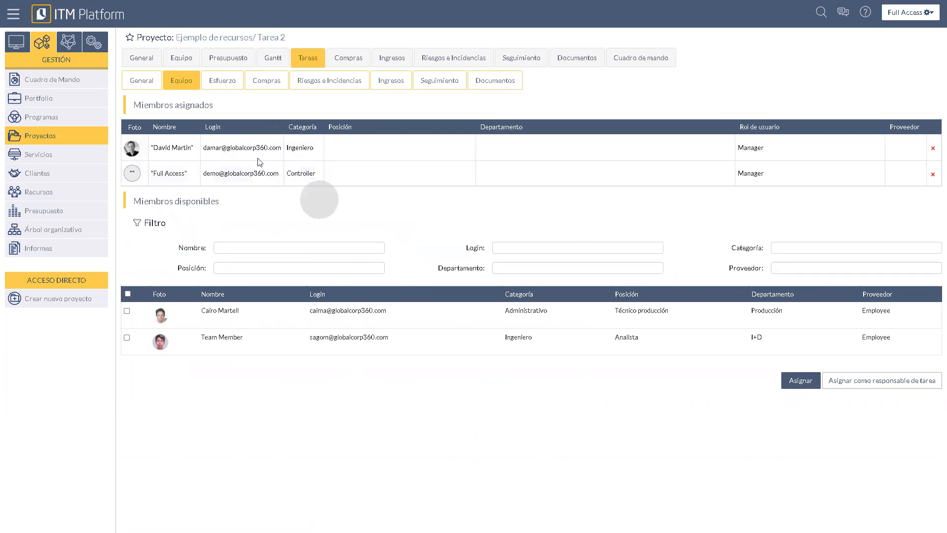
- Set Tarea 2's estimated effort to 2:00 for each of its two assigned members, and save
click(229, 83)
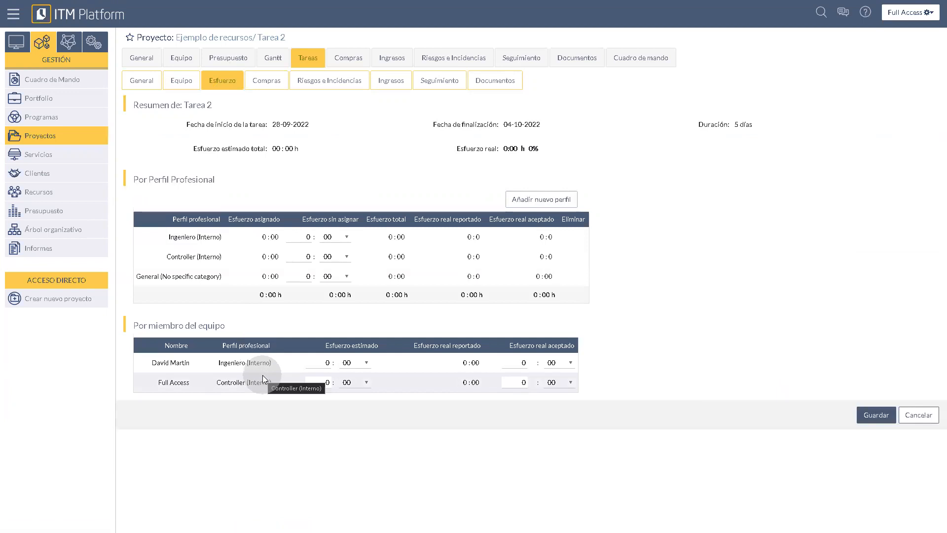
click(320, 364)
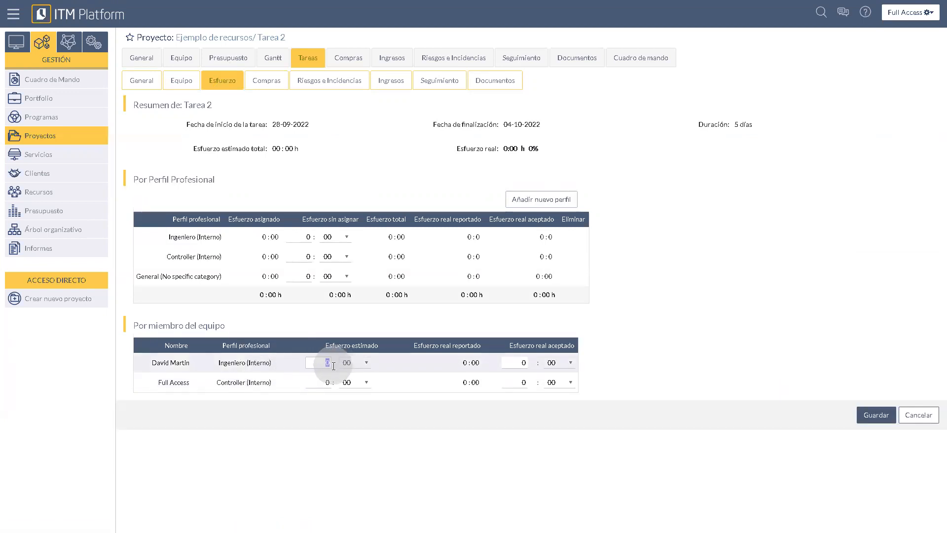
text(2)
click(315, 383)
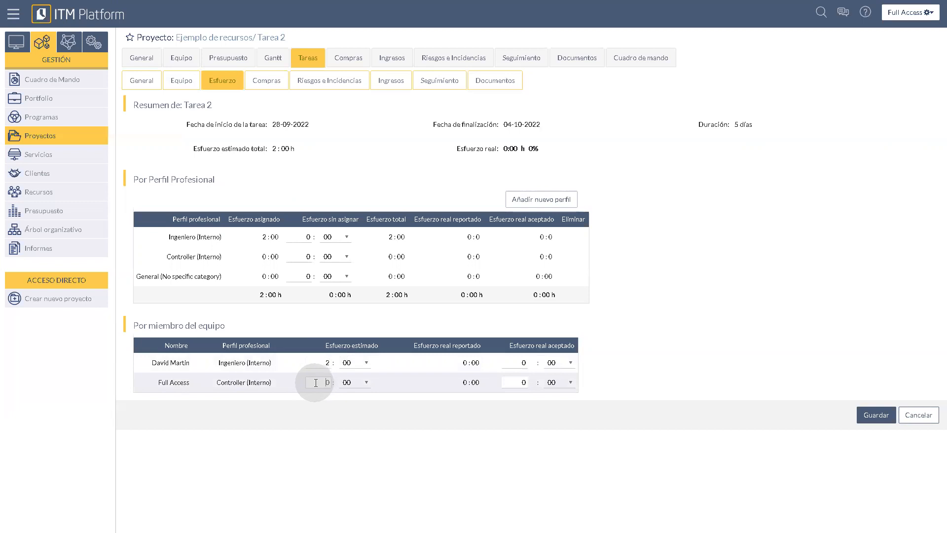
text(2)
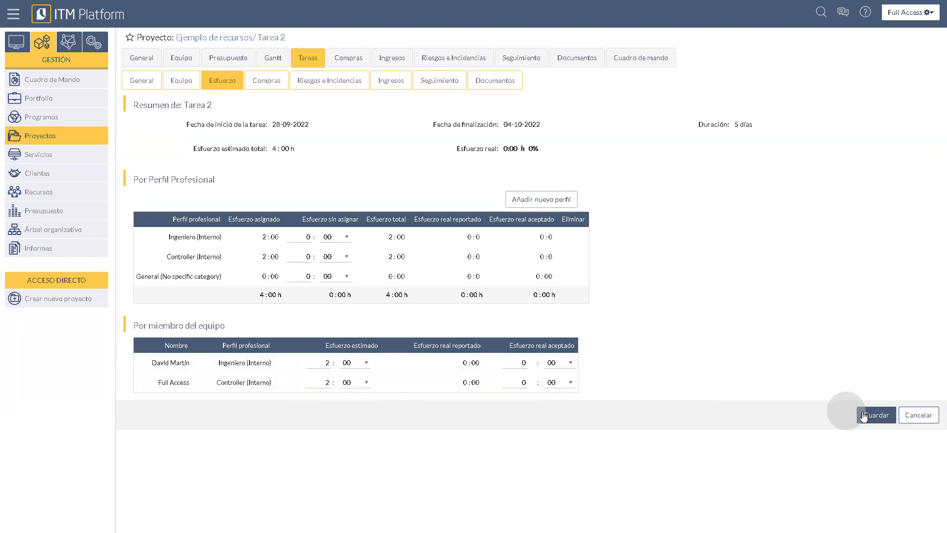
click(872, 416)
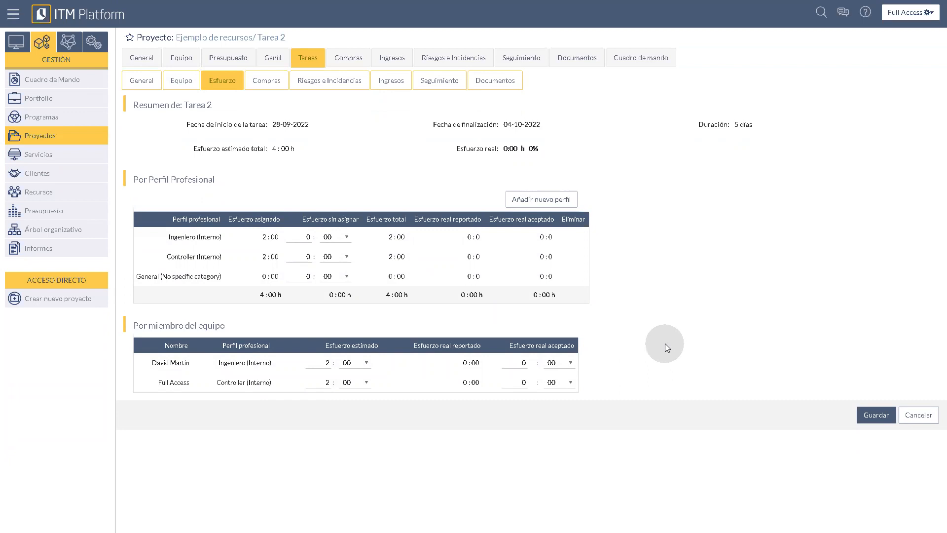
click(876, 413)
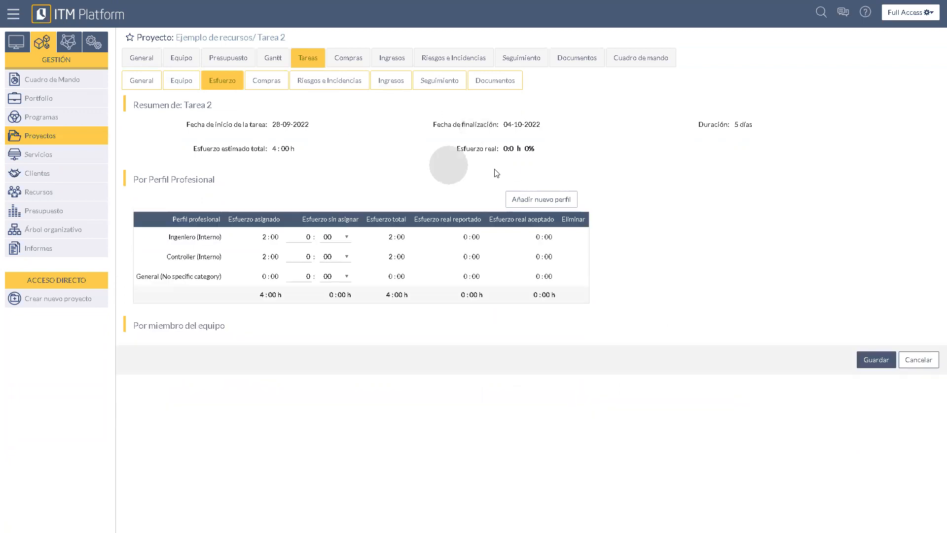
- Review the Gantt's resources with a widened task table, and check the internal team's estimated hours in the project budget
click(273, 59)
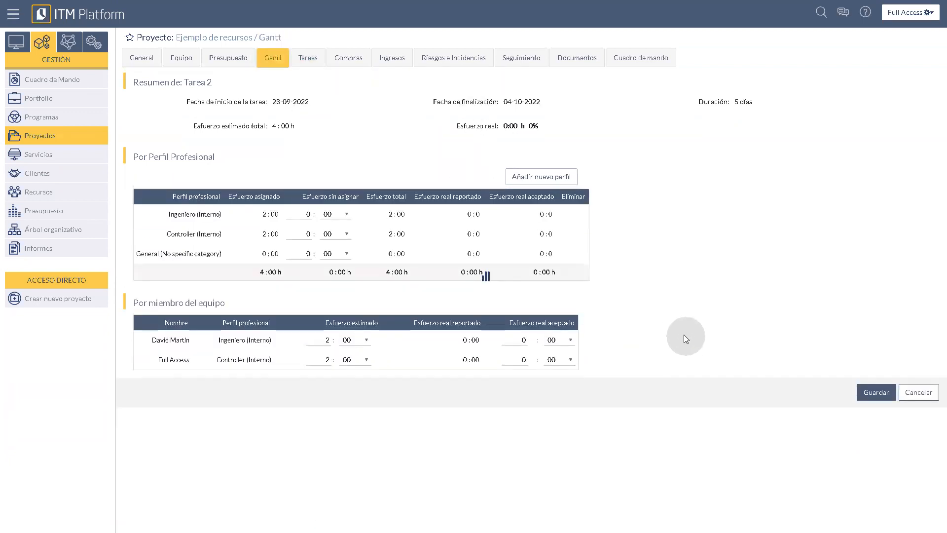
drag(470, 238, 648, 196)
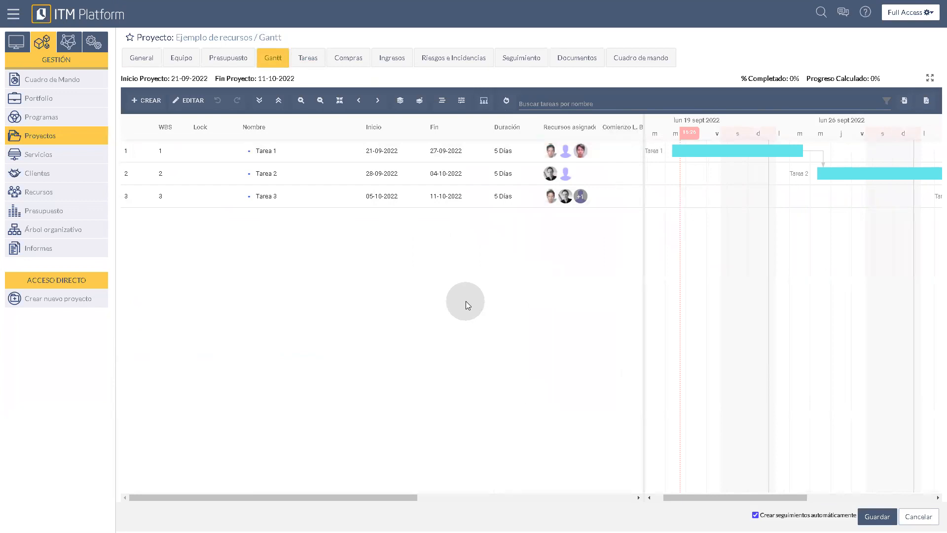
click(227, 57)
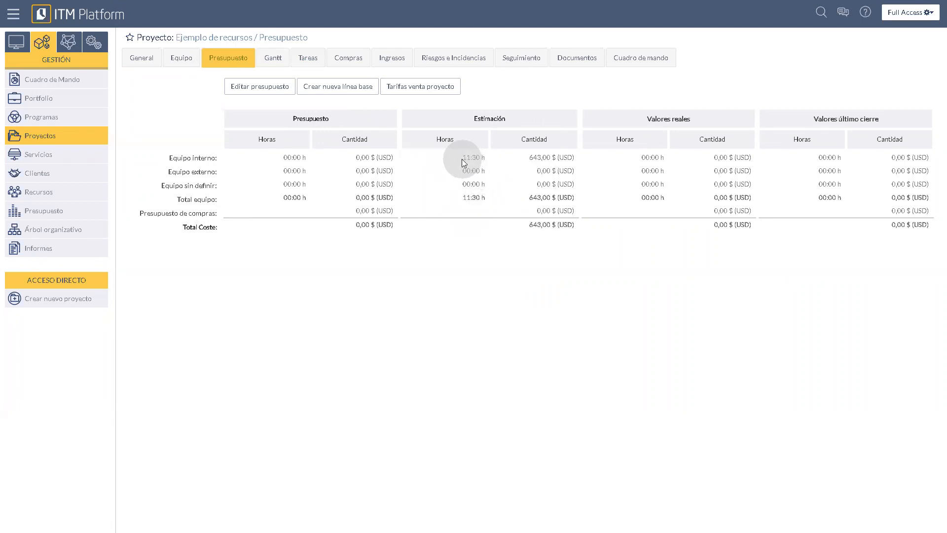
drag(462, 158, 483, 157)
click(486, 249)
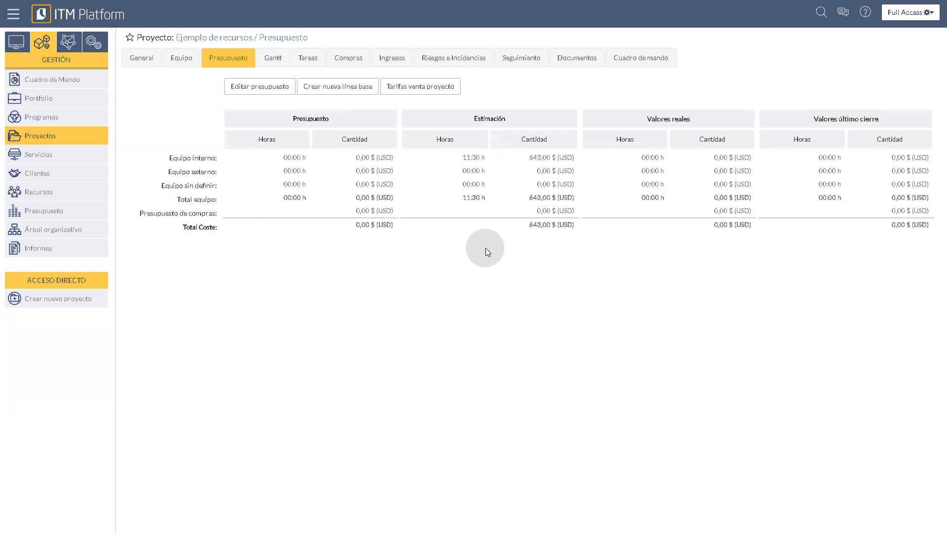
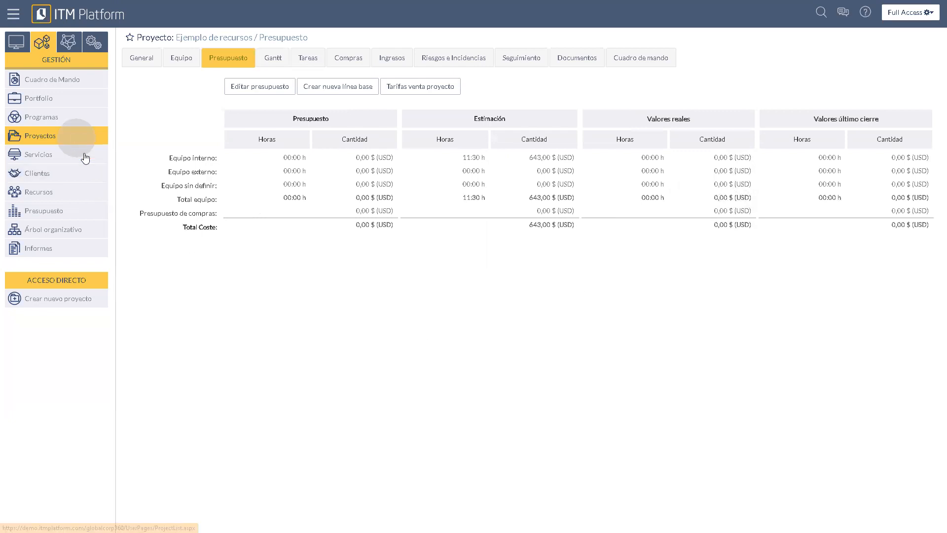
- Show the personal tasks and activities and filter them by the project name Ejemplo
click(16, 42)
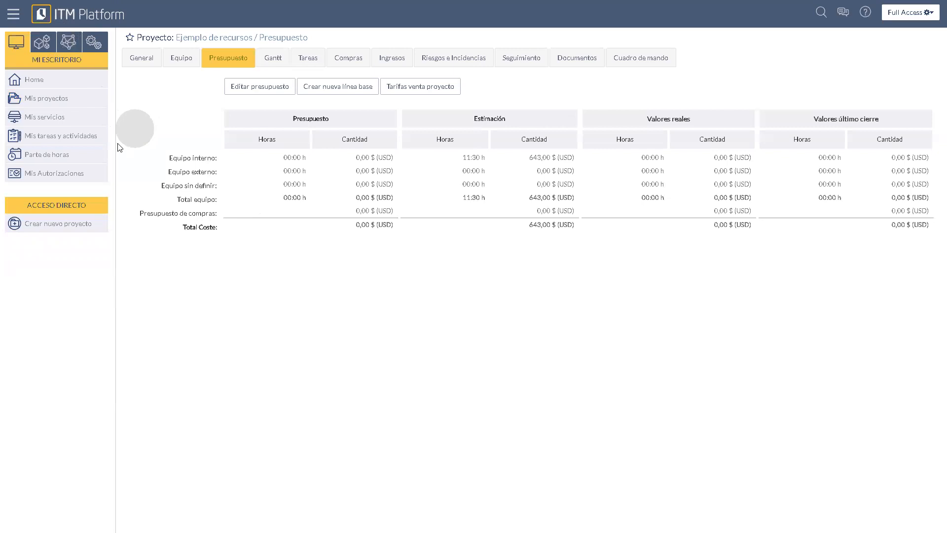
click(61, 135)
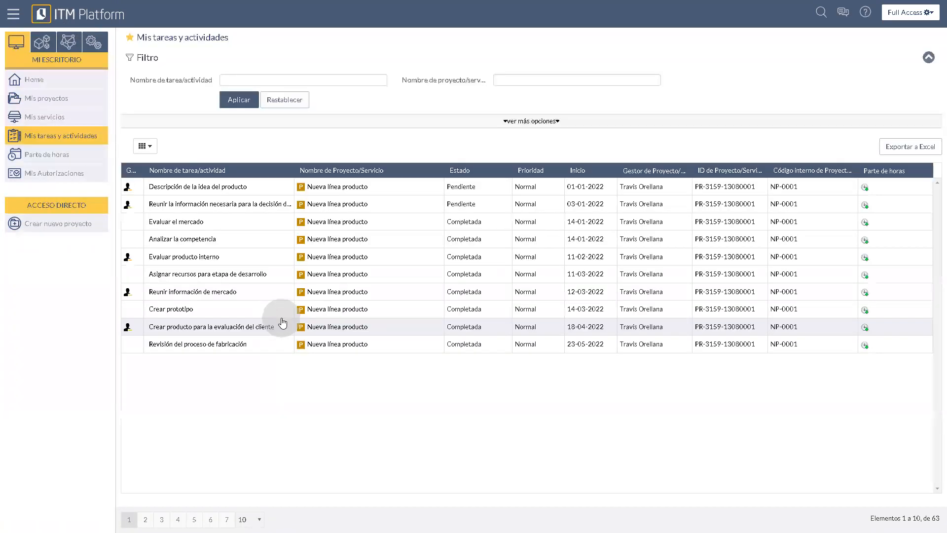
click(552, 121)
click(509, 80)
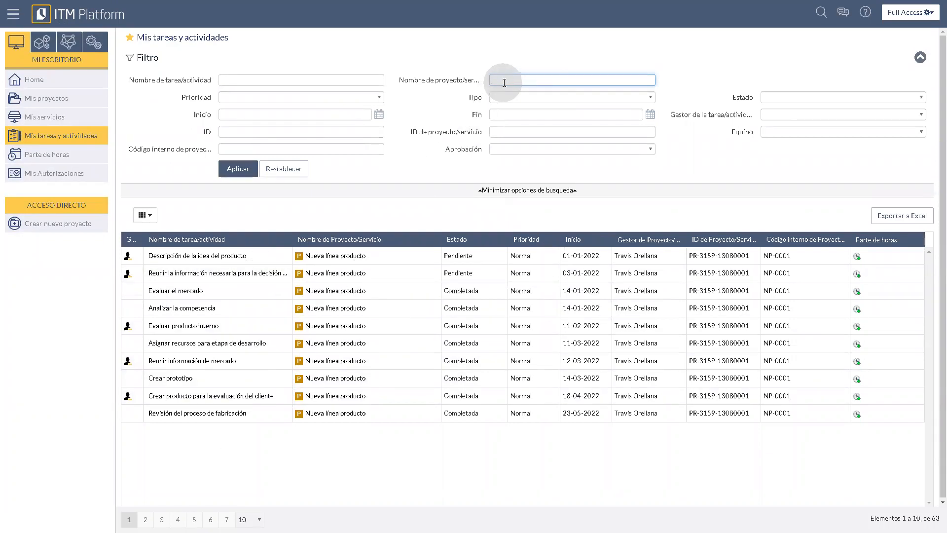
text(Ejemplo)
click(238, 169)
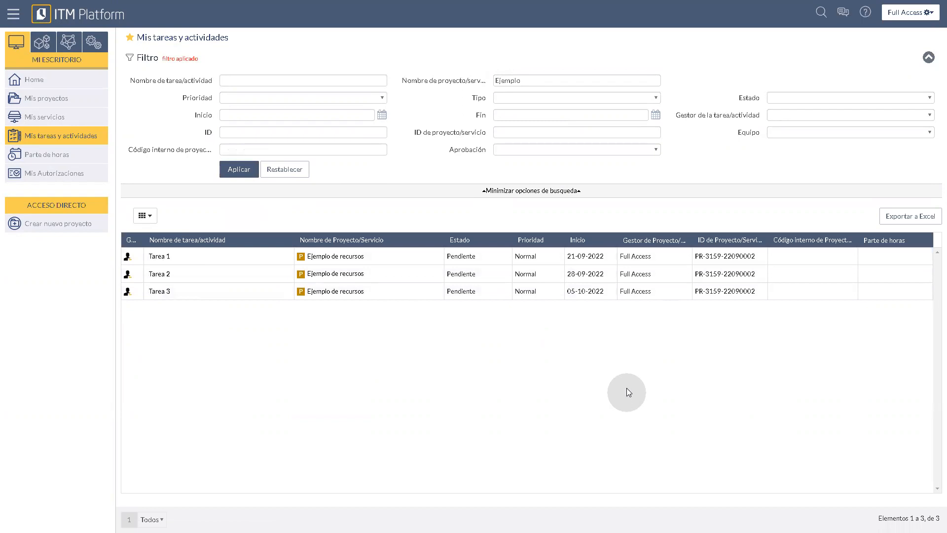
- Open Tarea 1 from the filtered list and examine its general details and the project's start date
click(158, 257)
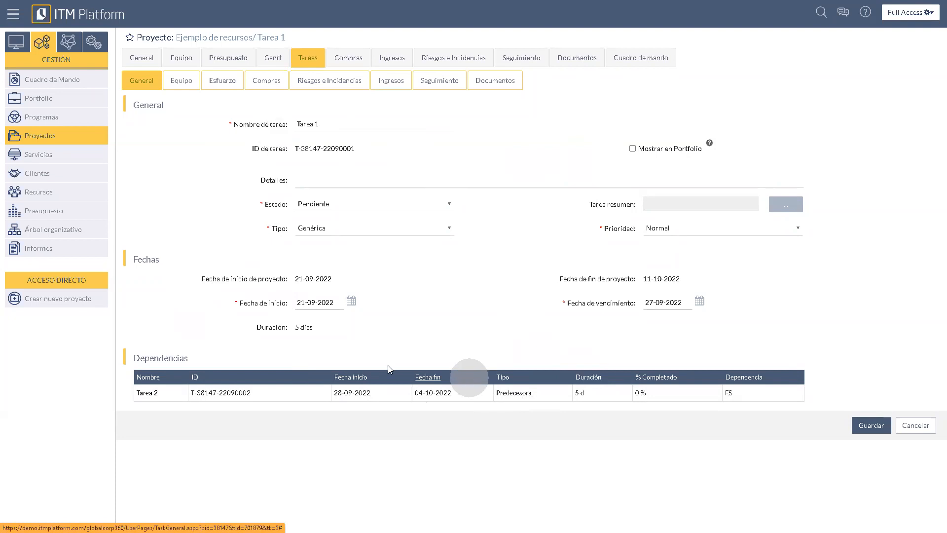
drag(295, 279, 339, 282)
click(418, 294)
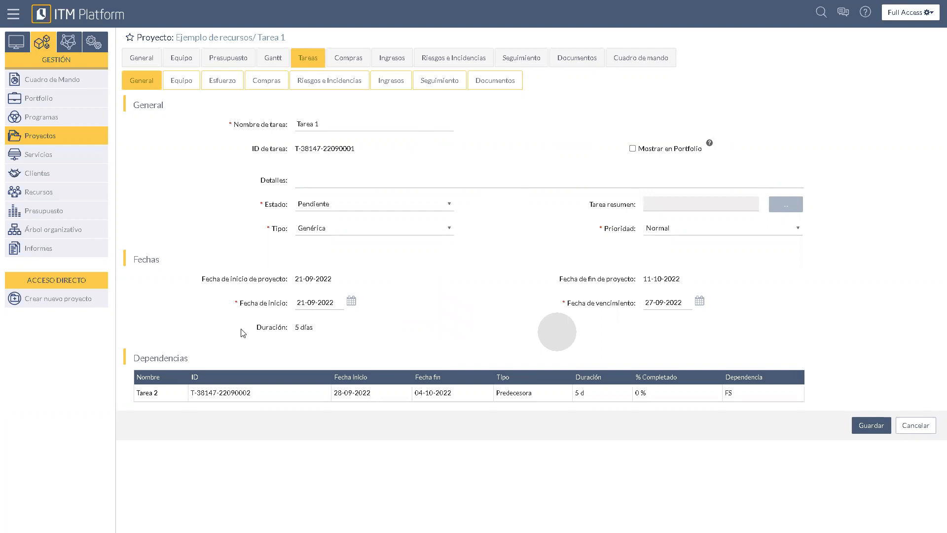
- Open the personal timesheet, view the week 12/09/2022 - 18/09/2022, and return to the week 19/09/2022 - 25/09/2022
click(17, 42)
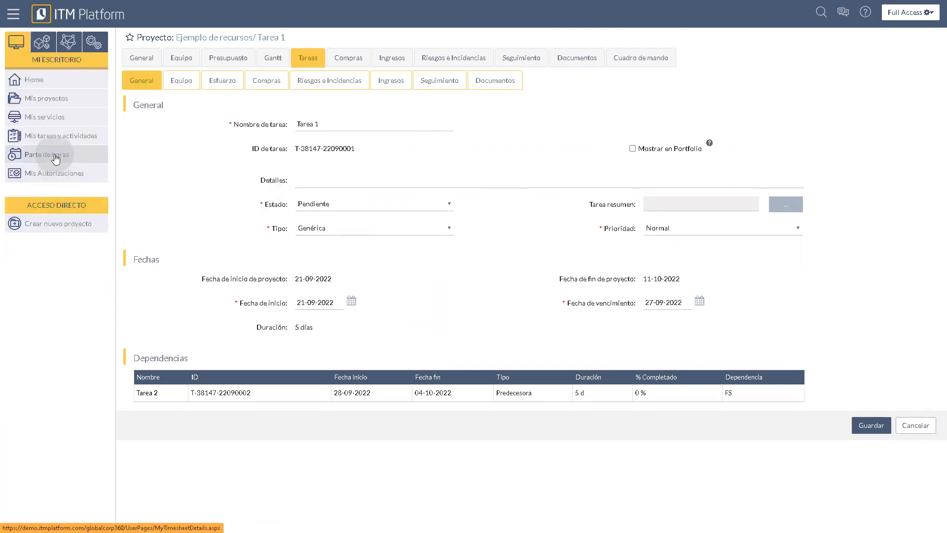
click(56, 156)
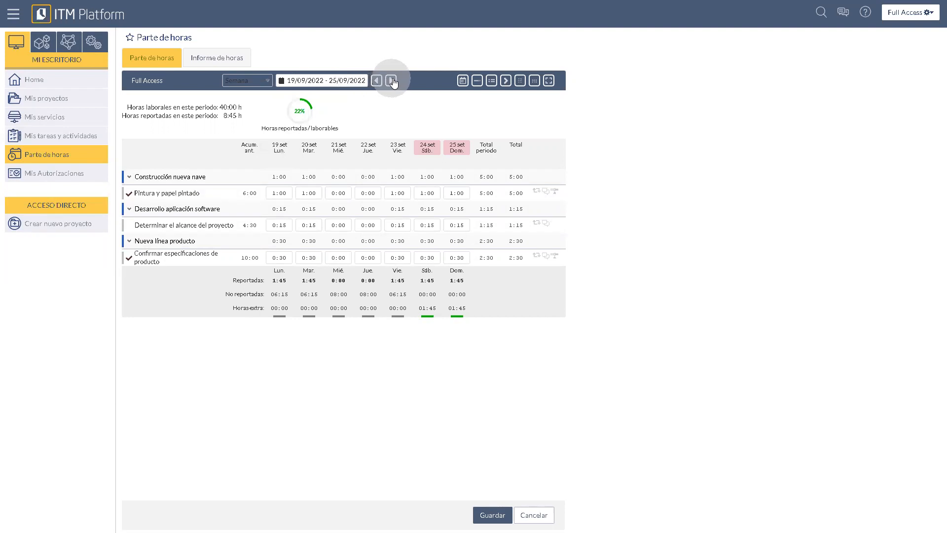
click(376, 80)
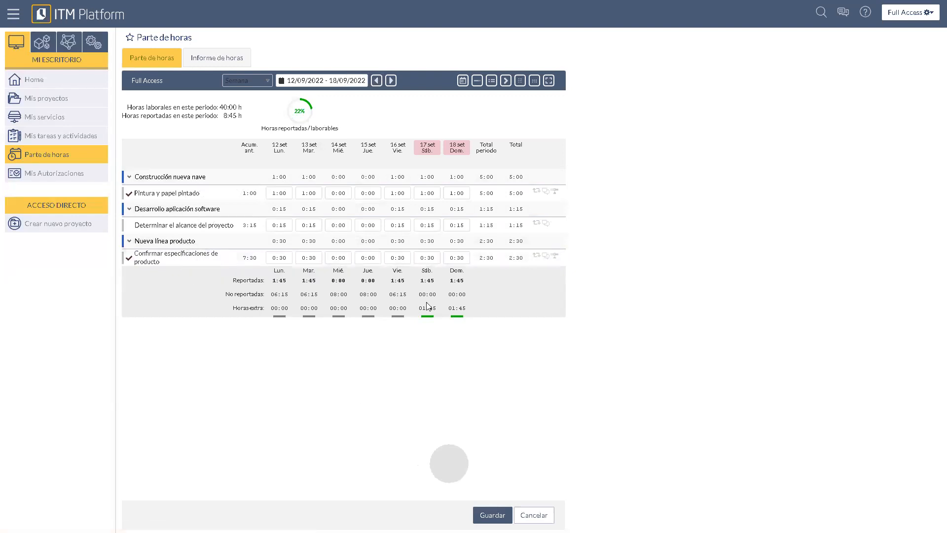
click(391, 80)
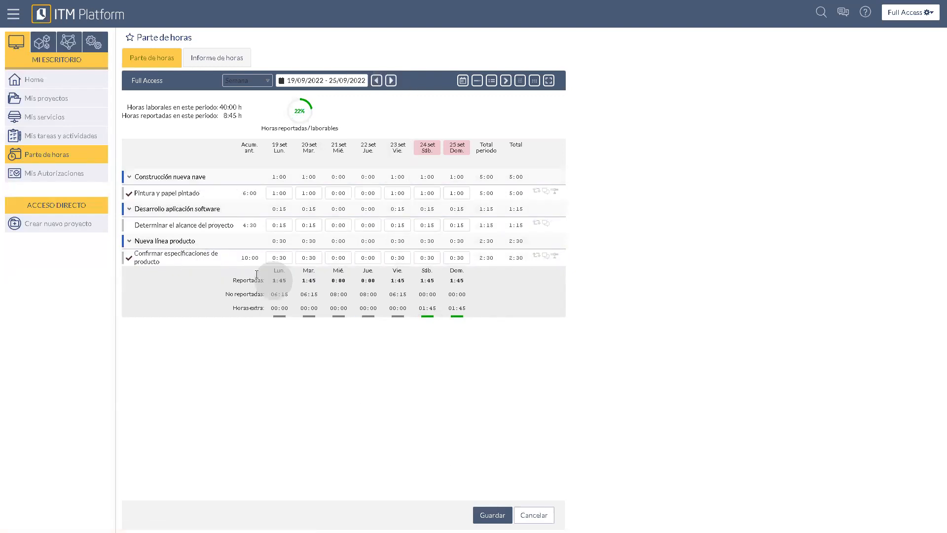
- Revisit the filtered personal tasks, and open the project Ejemplo de recursos from the second page of the project list
click(54, 135)
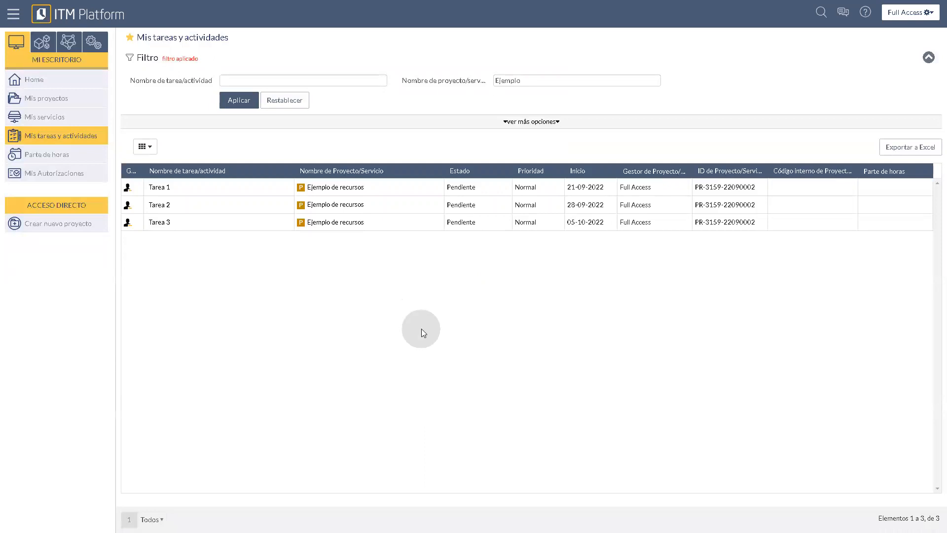
click(42, 42)
click(41, 136)
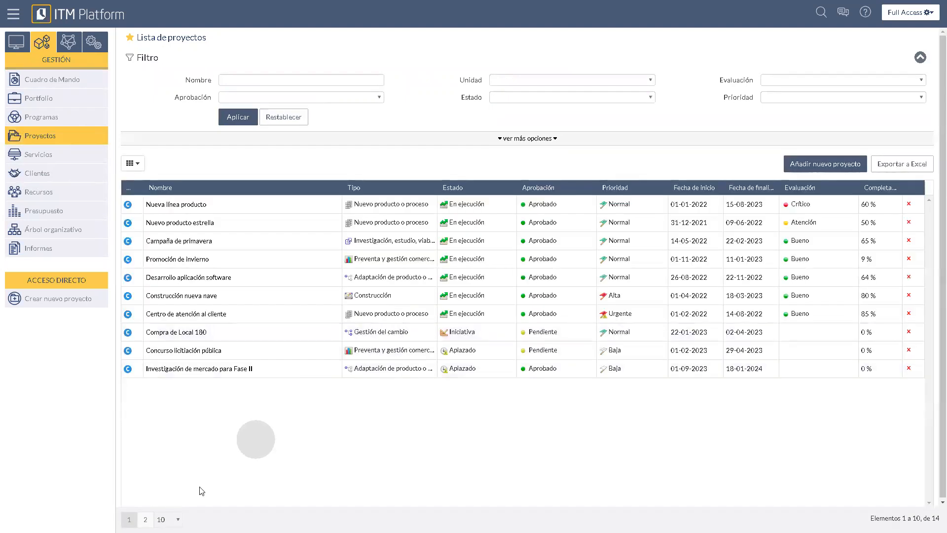
click(145, 519)
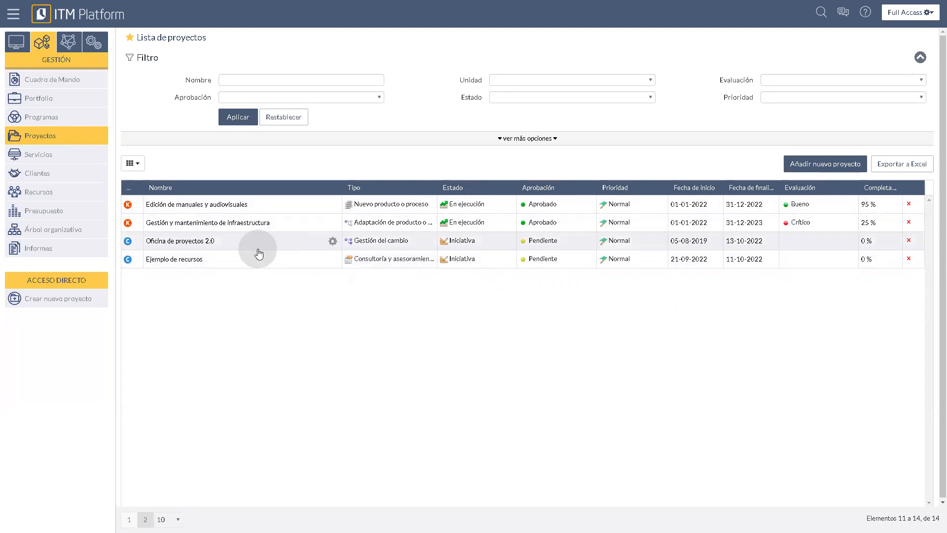
click(203, 259)
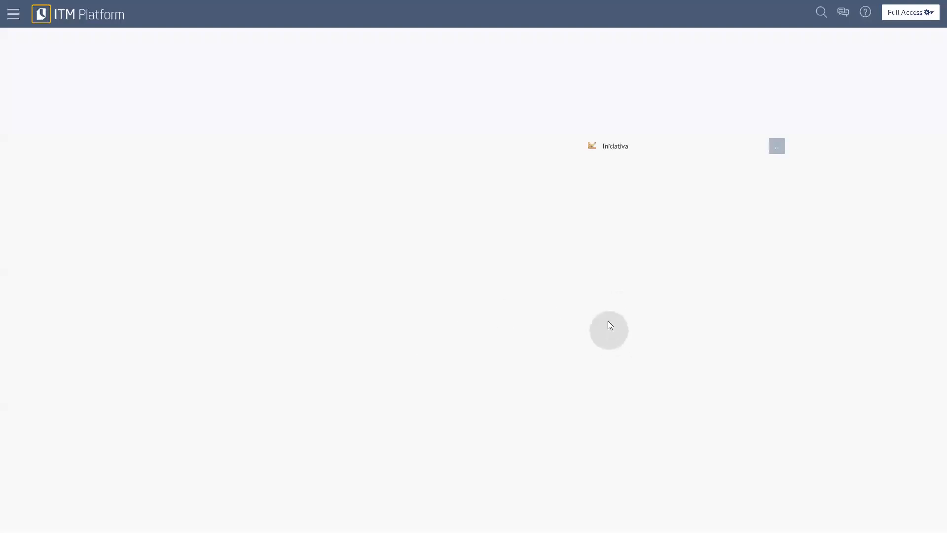
- Change the status of the project Ejemplo de recursos to En ejecución and save it
click(834, 146)
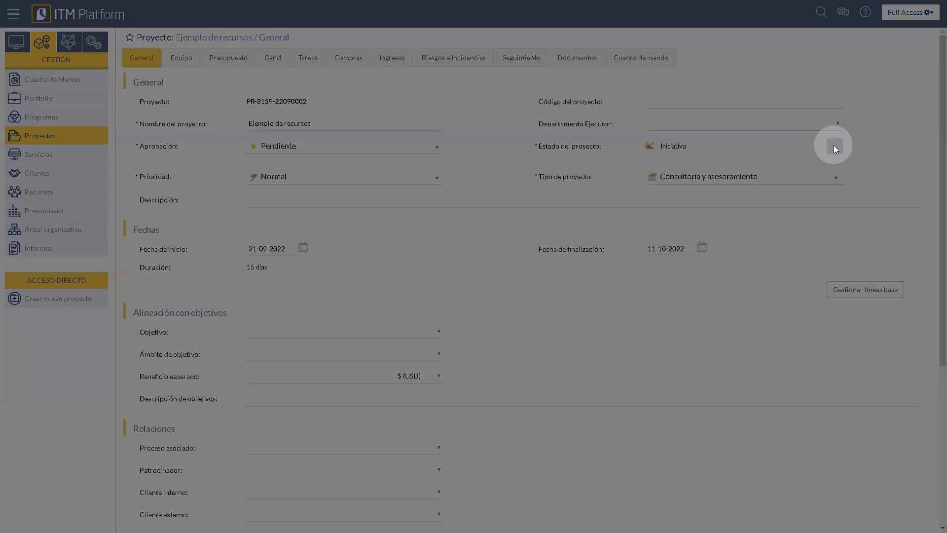
click(387, 136)
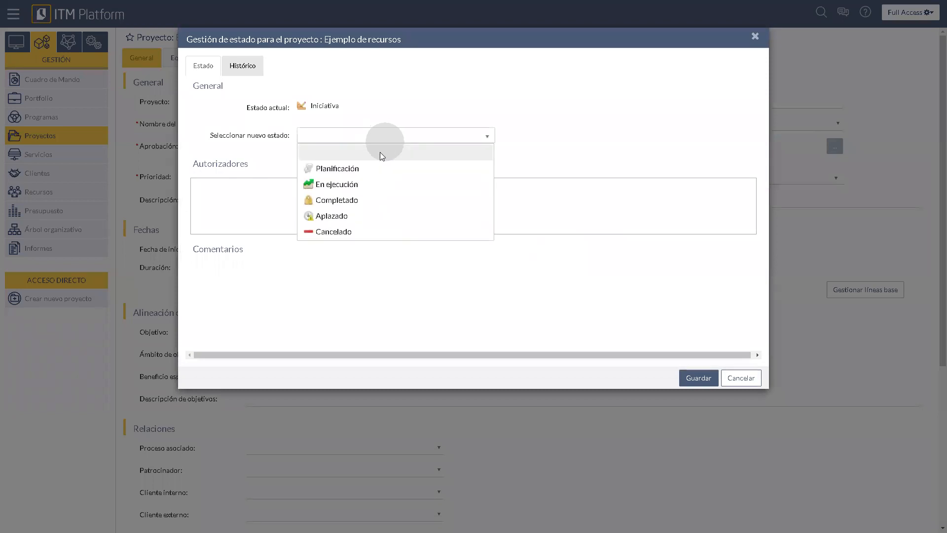
click(370, 182)
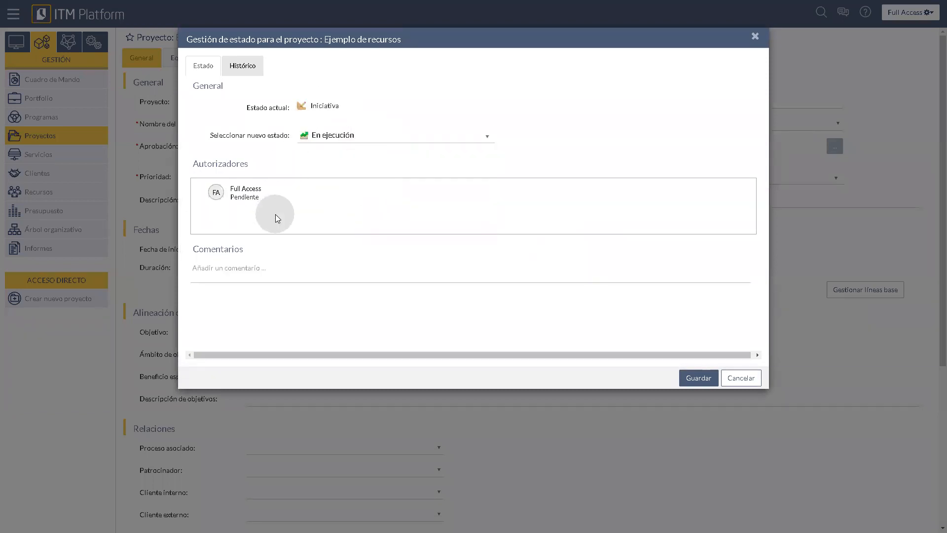
click(696, 378)
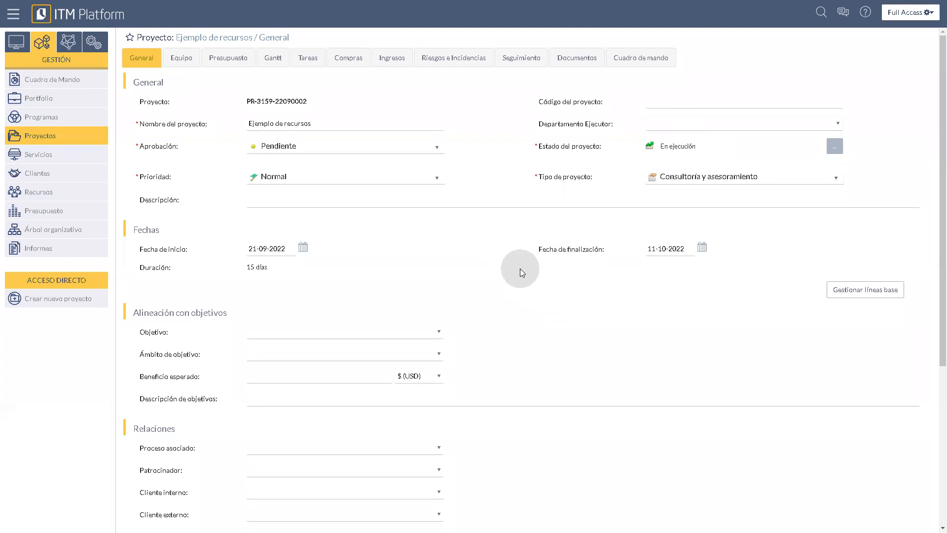
- Show the personal authorizations and examine the status change request for Ejemplo de recursos
click(17, 42)
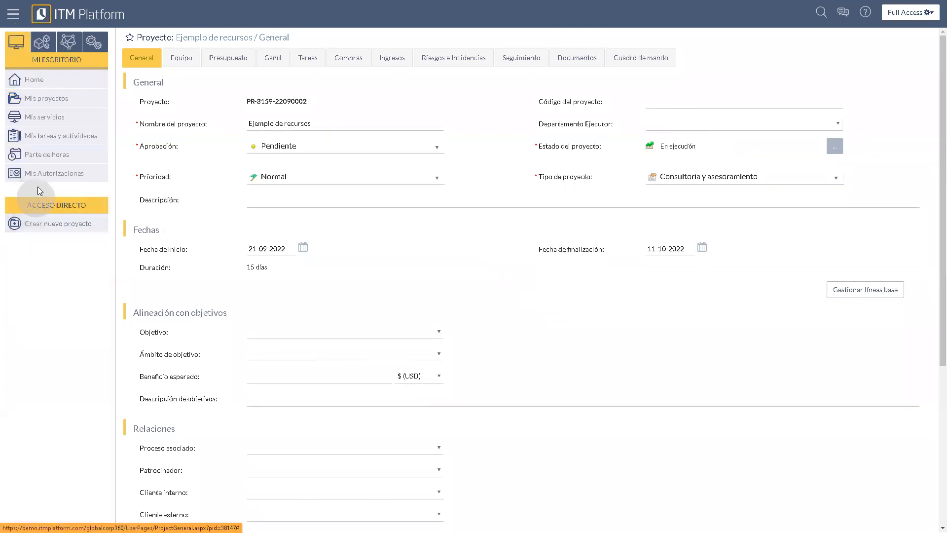
click(46, 174)
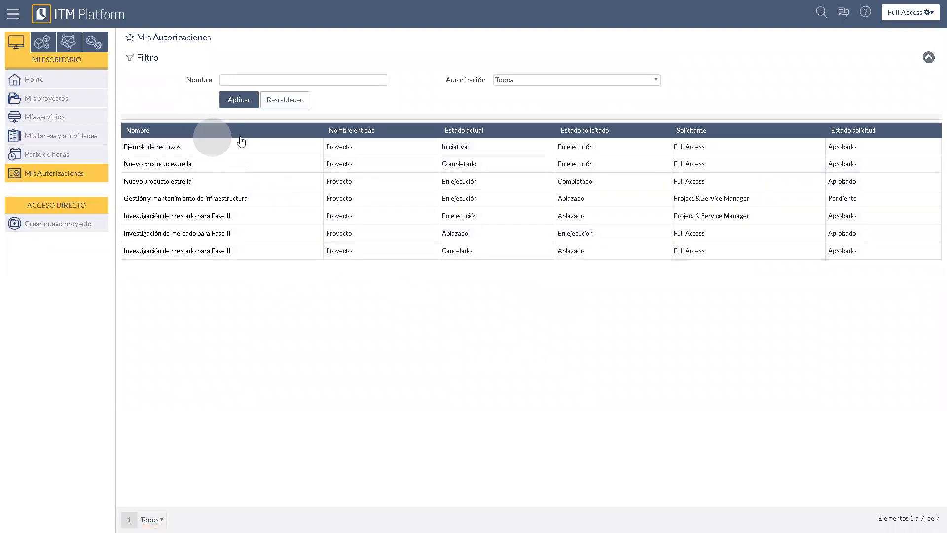
click(150, 147)
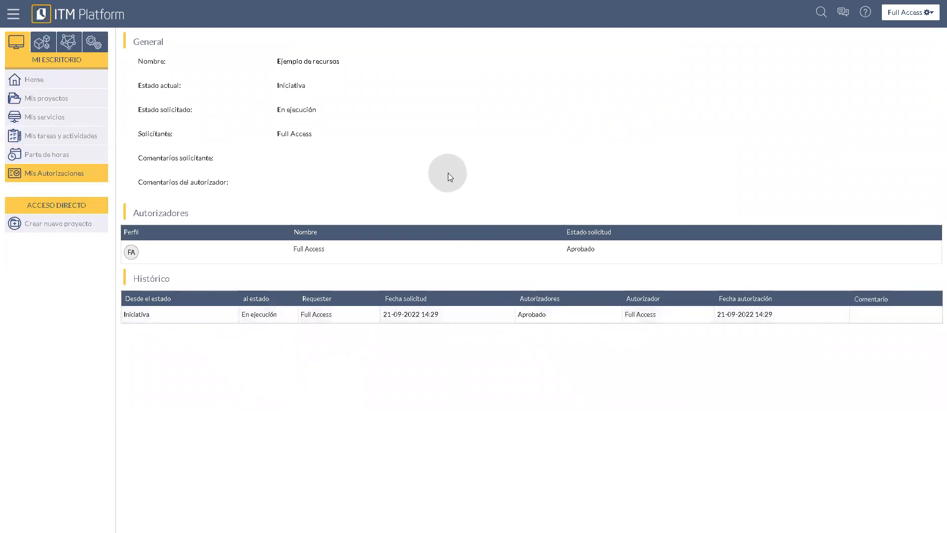
- Review the personal tasks filtered by Ejemplo, check Tarea 1 in the weekly timesheet, and return to the task list
click(47, 46)
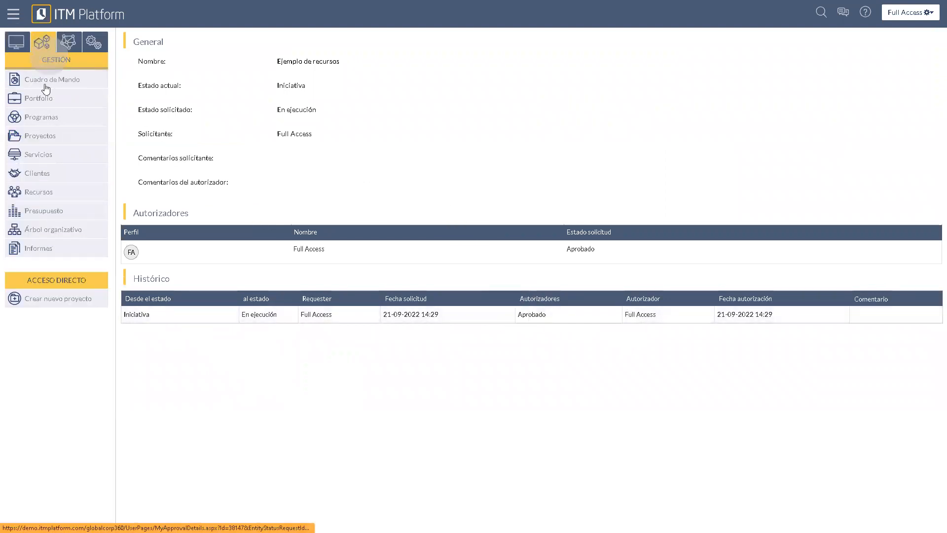
click(16, 42)
click(498, 211)
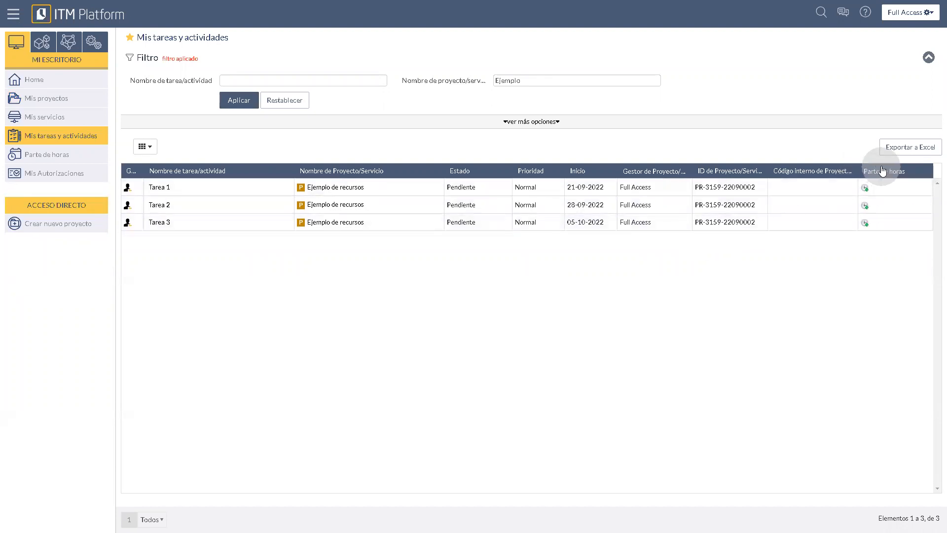
click(44, 157)
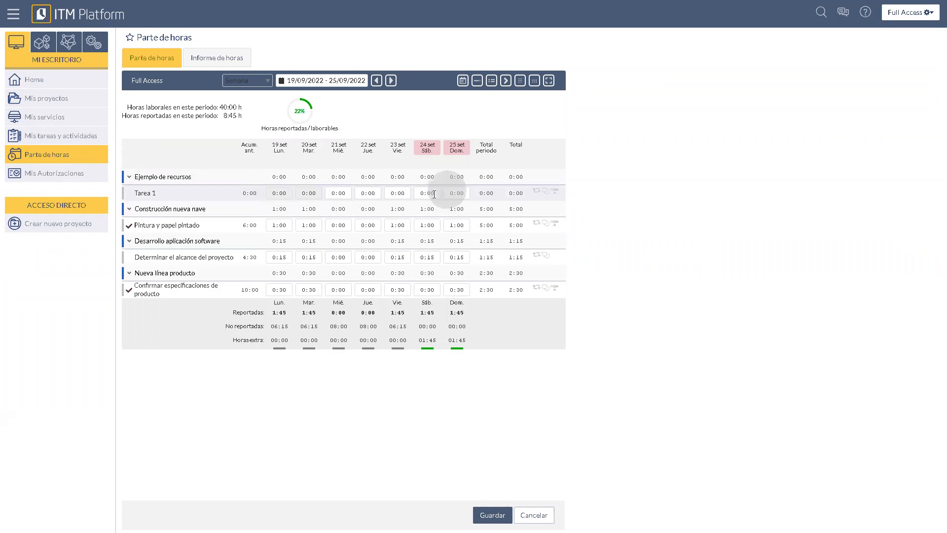
click(64, 139)
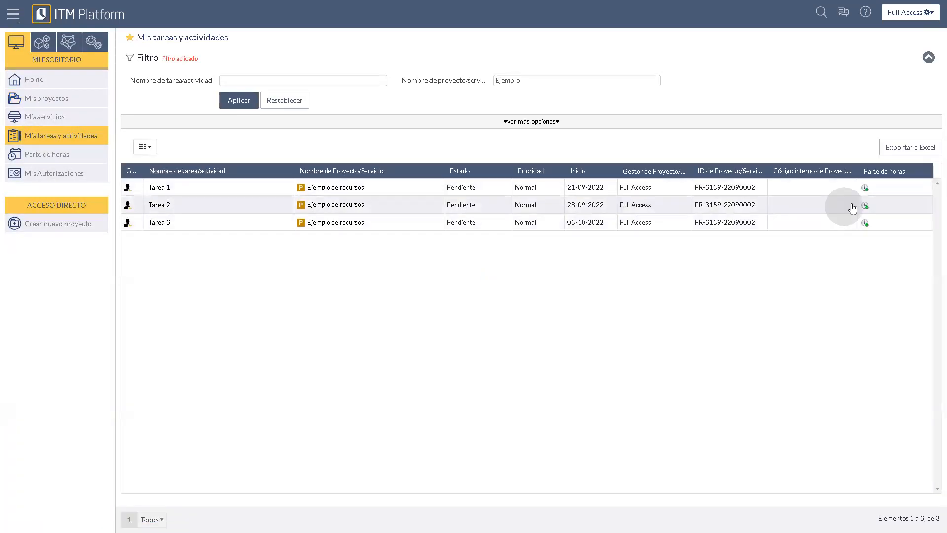
- Open the time entry form for Tarea 1 and assign the dates from 21-09-2022 to 23-09-2022
click(865, 188)
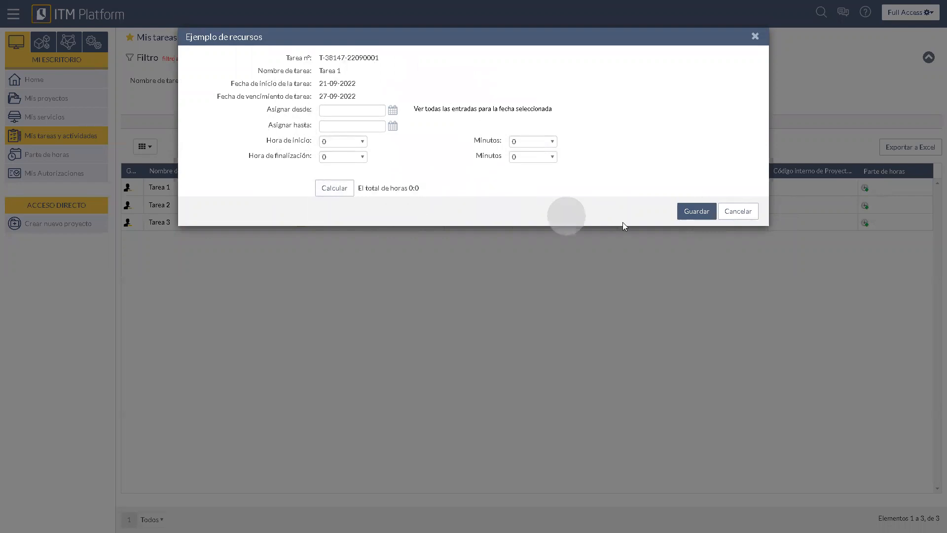
click(389, 109)
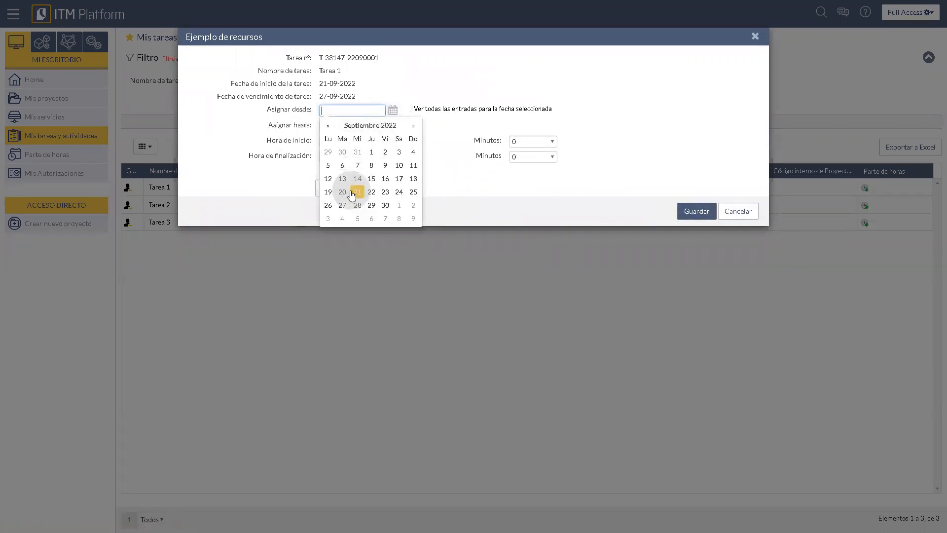
click(357, 192)
click(389, 127)
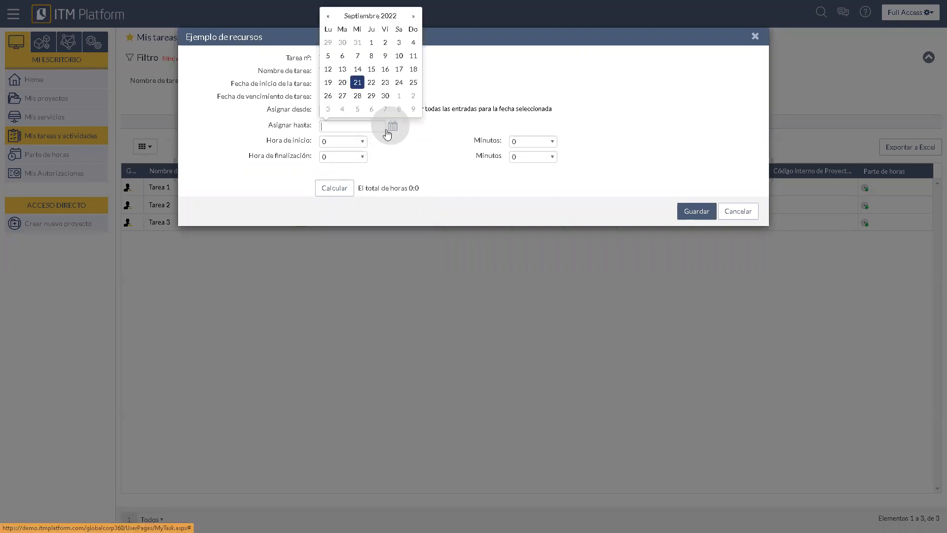
click(384, 84)
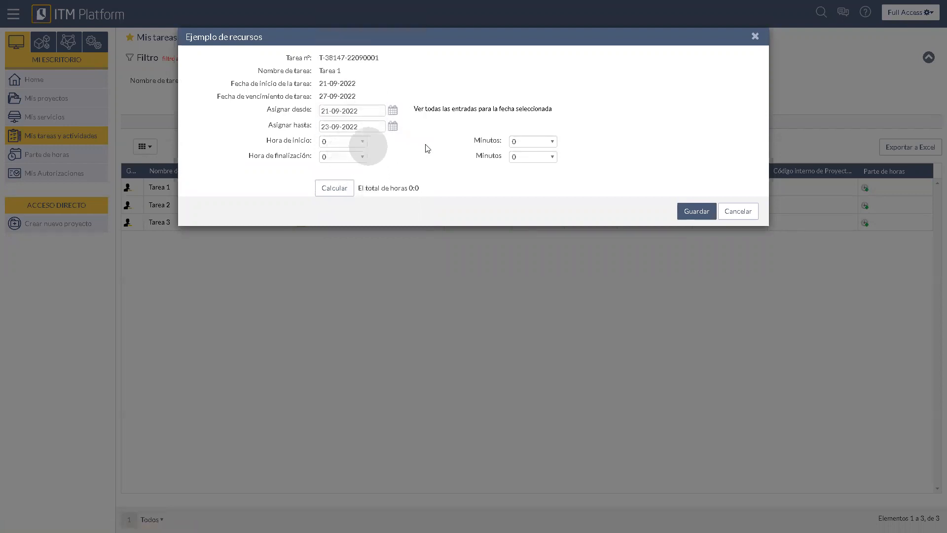
- Set the time entry's start to 9:15 and its end to 10:30, and save it for all three dates
click(361, 143)
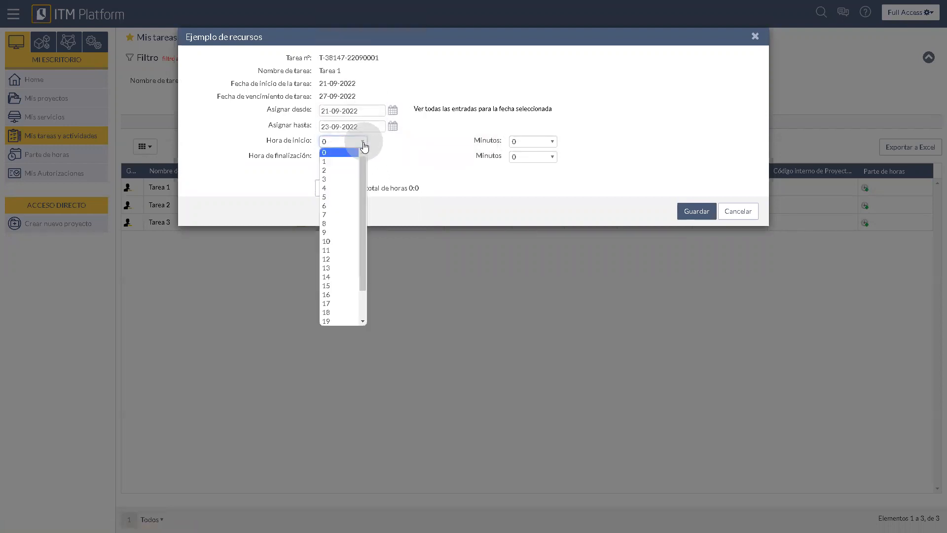
click(336, 233)
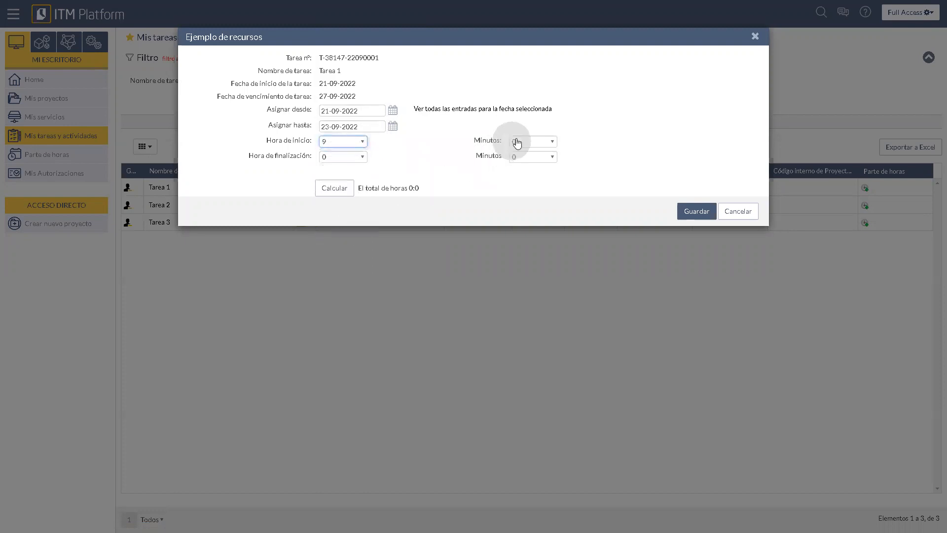
click(533, 143)
click(527, 163)
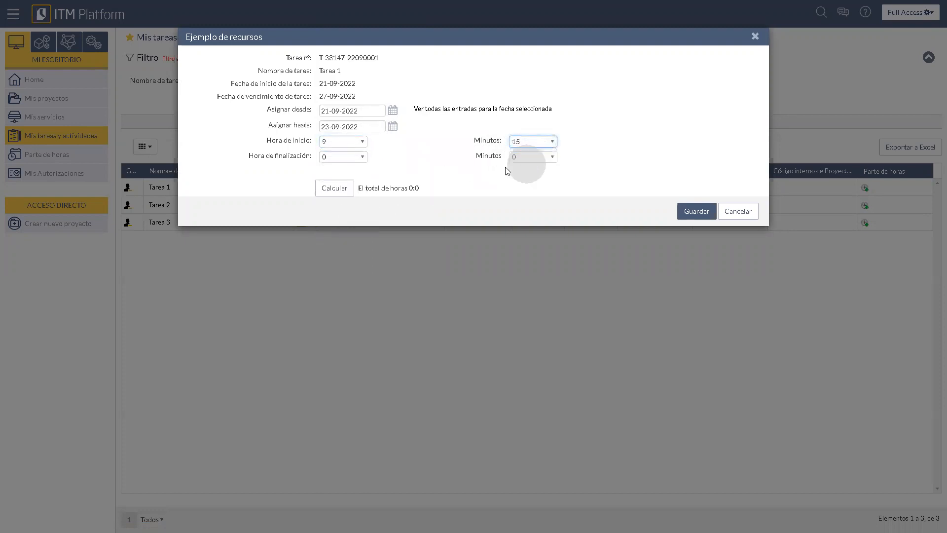
click(359, 157)
click(338, 255)
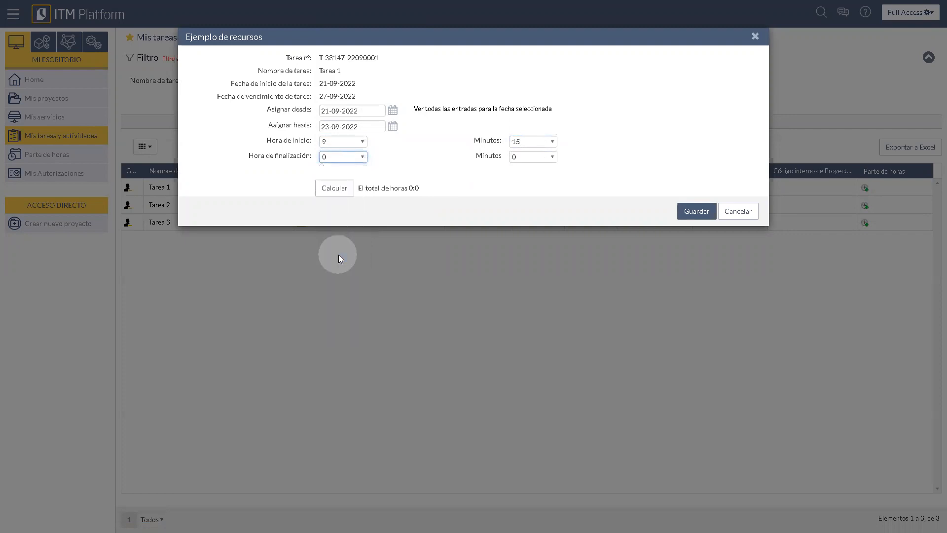
click(529, 157)
click(524, 185)
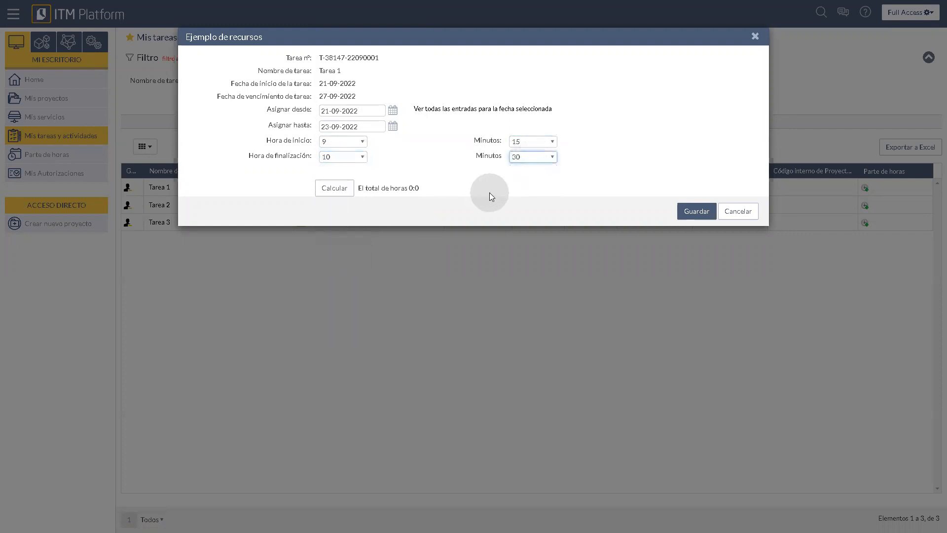
click(330, 190)
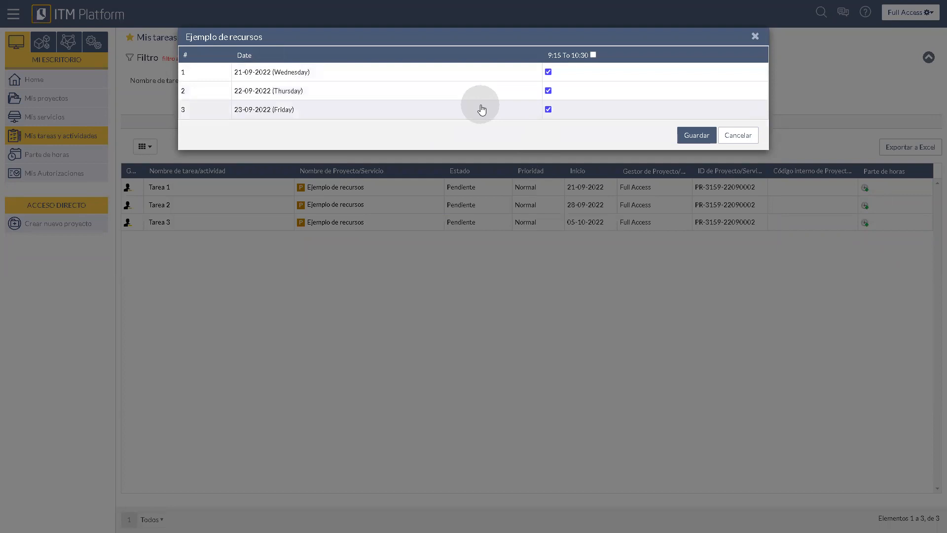
click(691, 134)
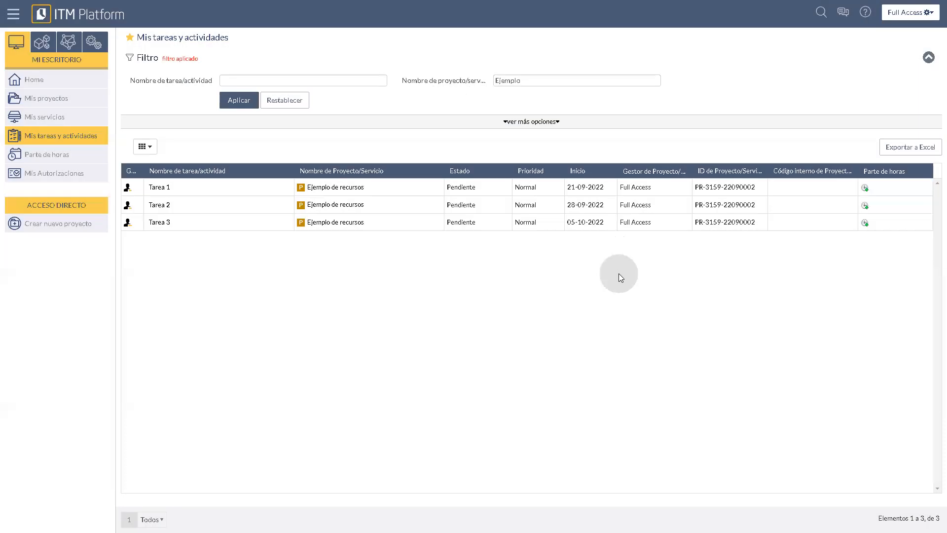
- In the personal timesheet, set Tarea 1's hours to 1:30 on 21 September, 0:00 on 22 September and 2:00 on 23 September
click(52, 155)
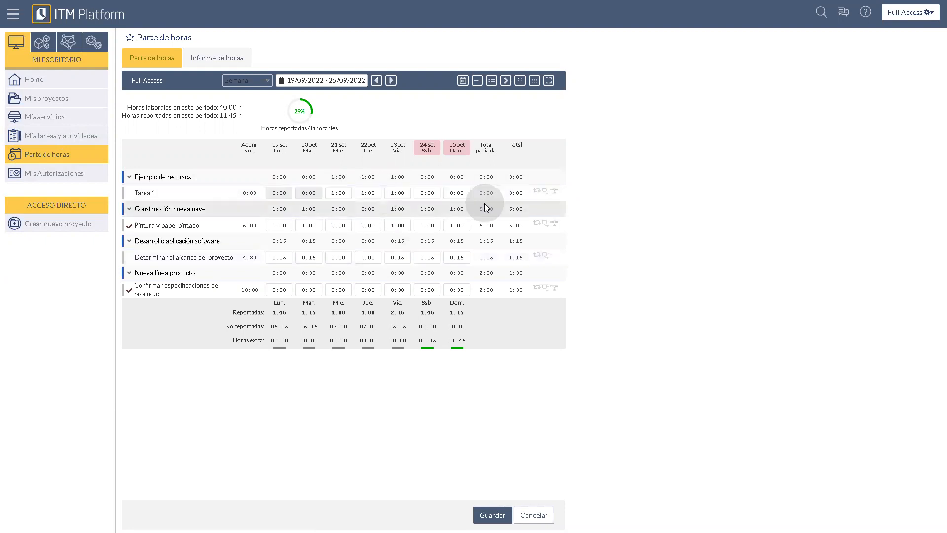
click(338, 193)
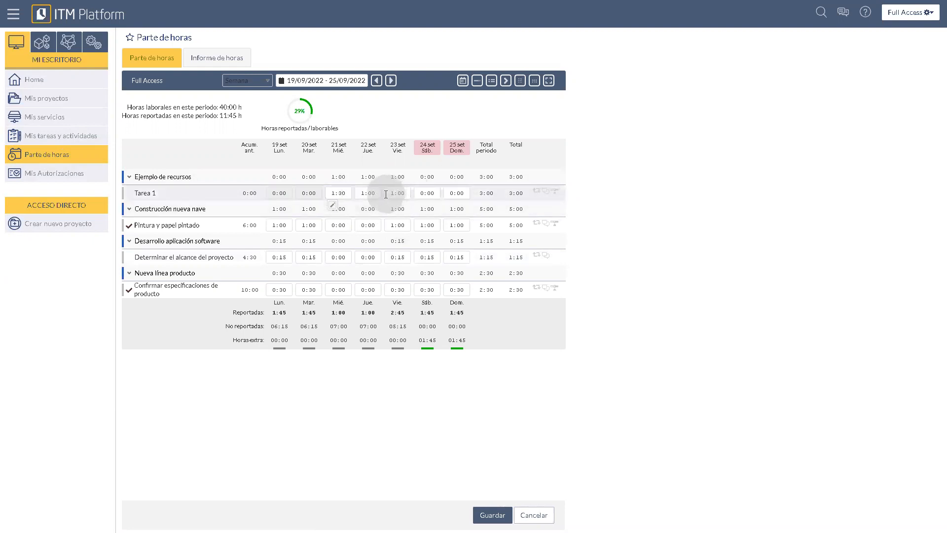
key(Tab)
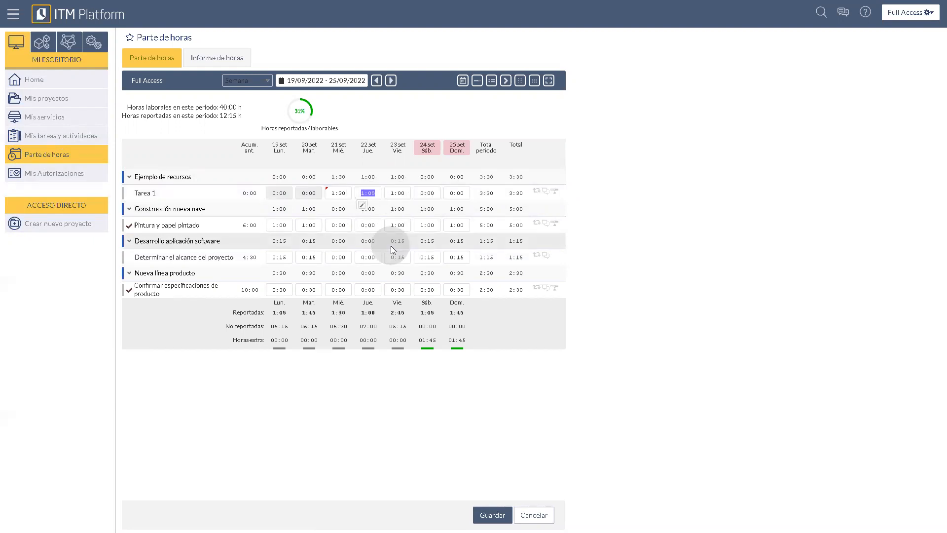
text(0)
key(Tab)
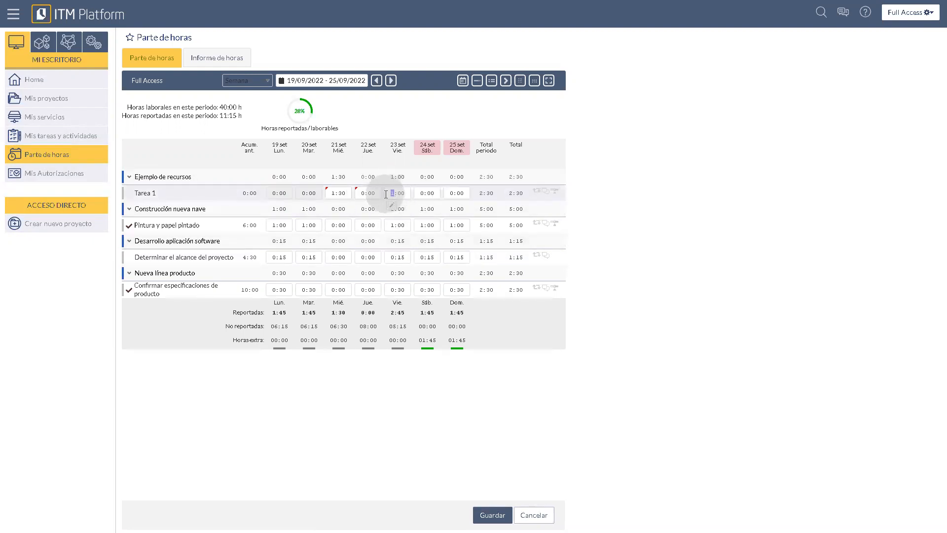
text(2)
click(651, 245)
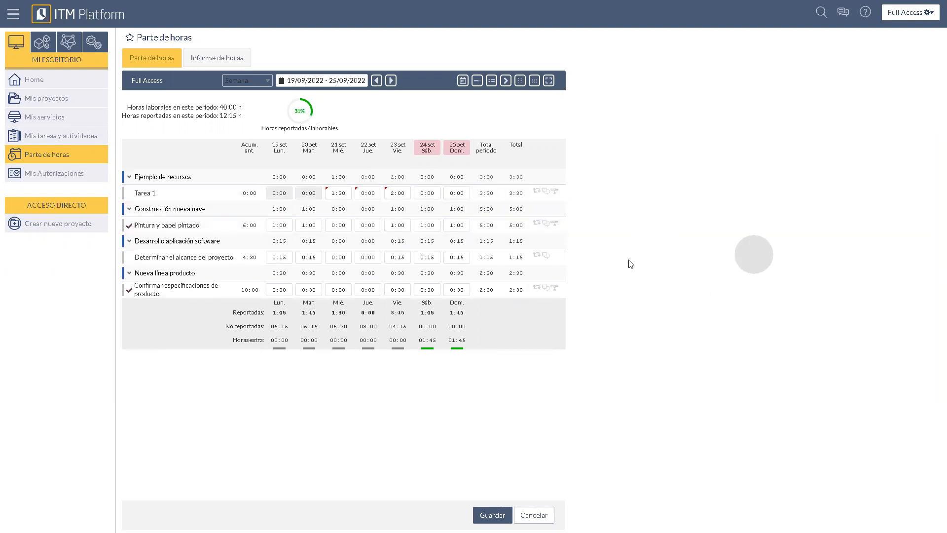
- Add the comment "No pude dedicar las 2 horas previstas" to Tarea 1's hours on 21 September and save the timesheet
click(329, 192)
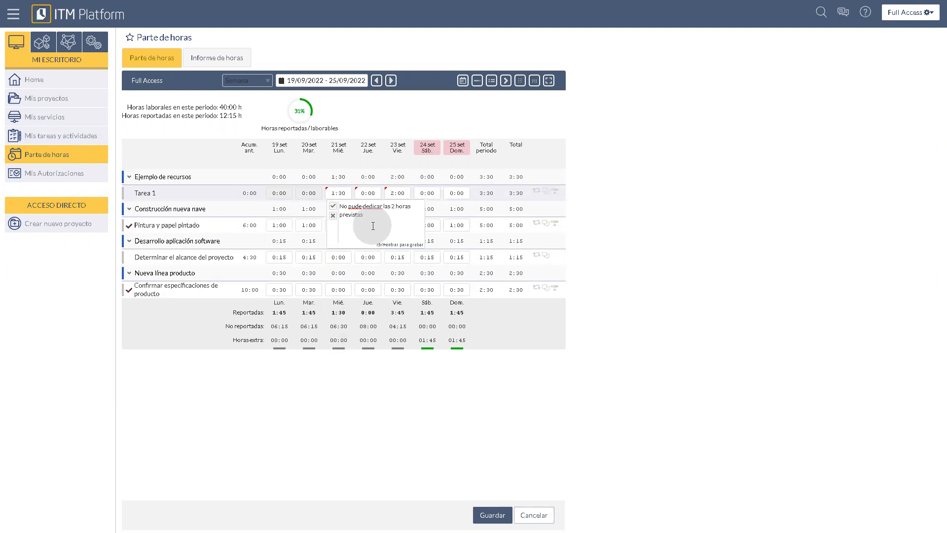
click(333, 205)
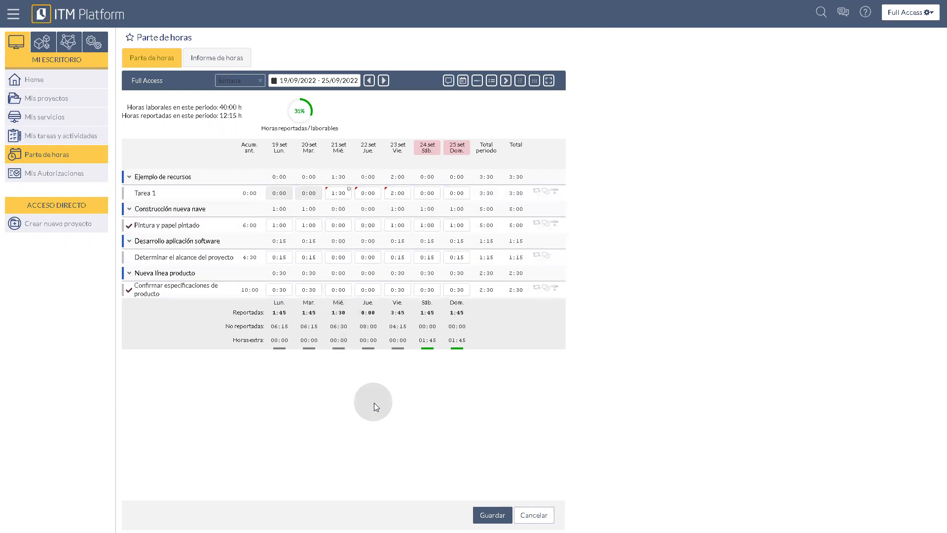
click(483, 514)
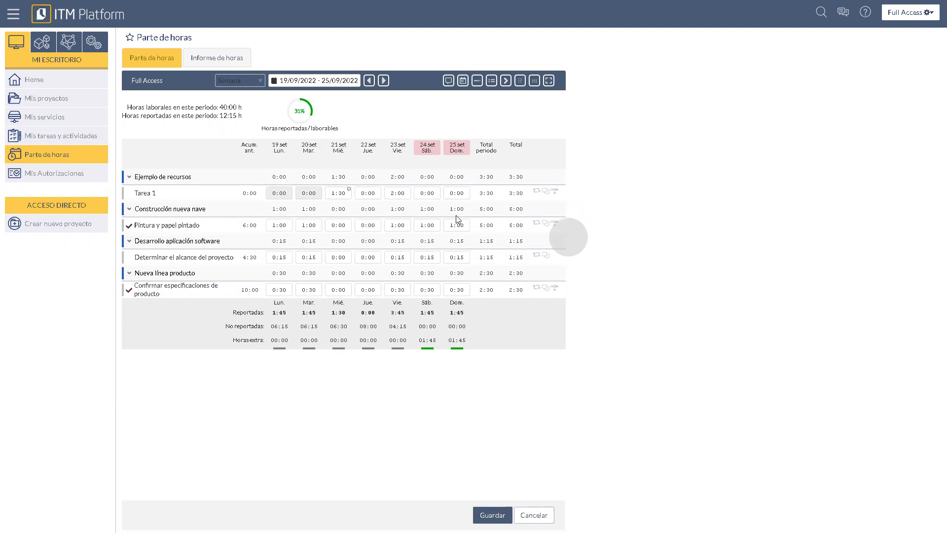
- Open the project Ejemplo de recursos from the second page of the project list and show its team assignments
click(45, 52)
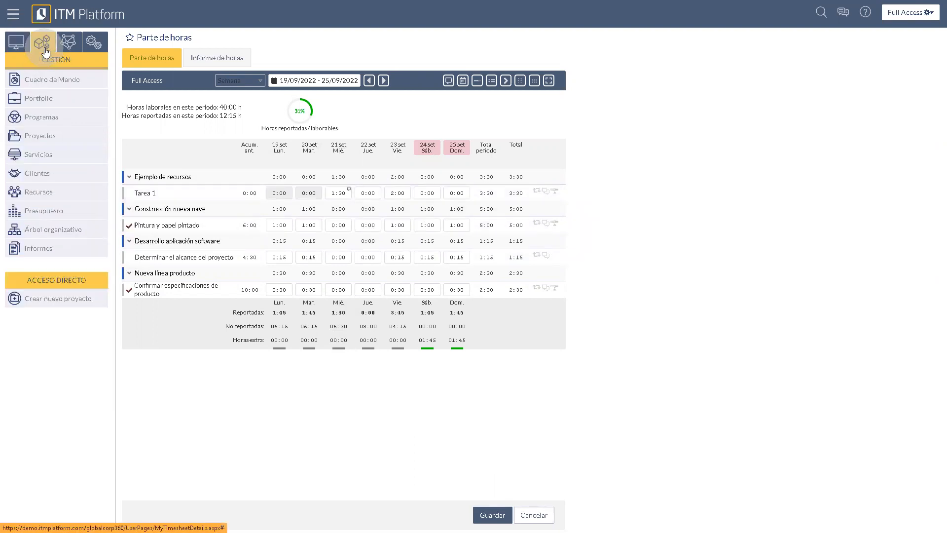
click(43, 139)
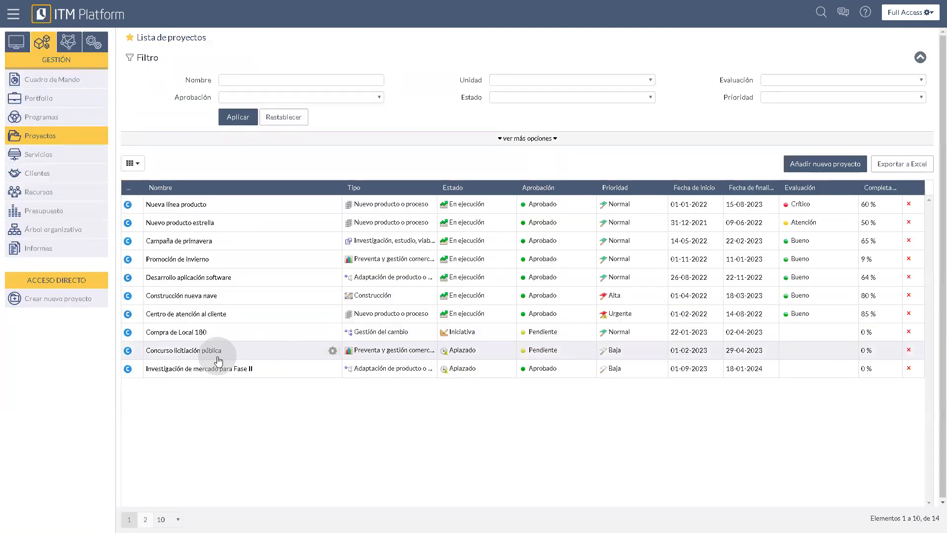
click(145, 519)
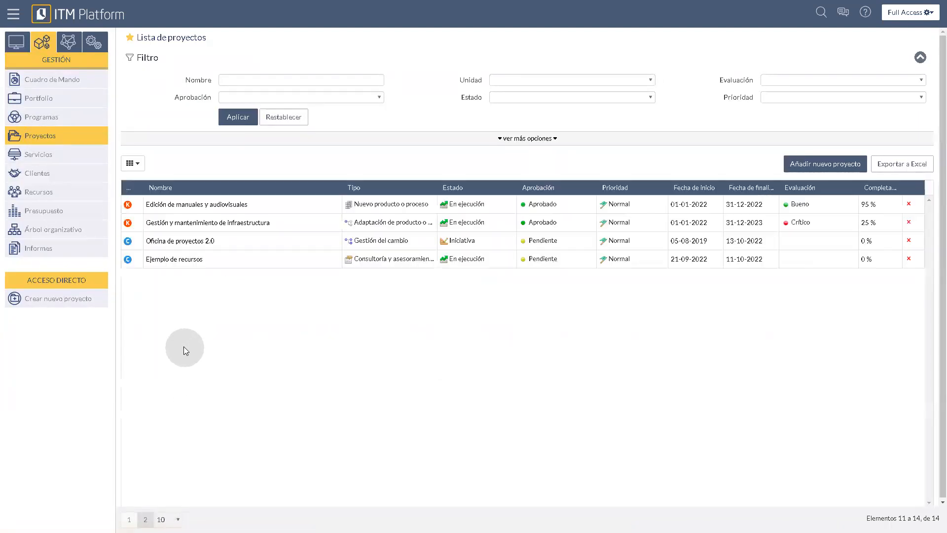
click(167, 264)
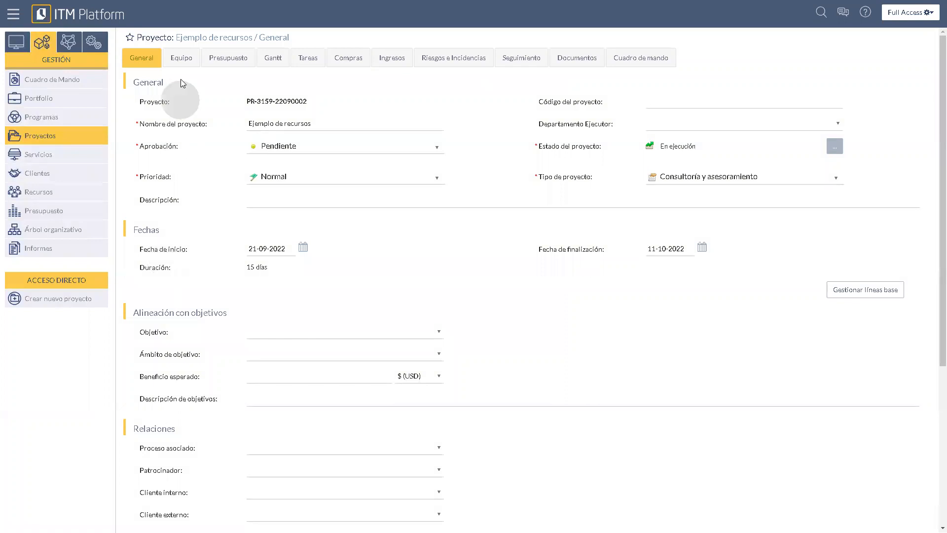
click(186, 58)
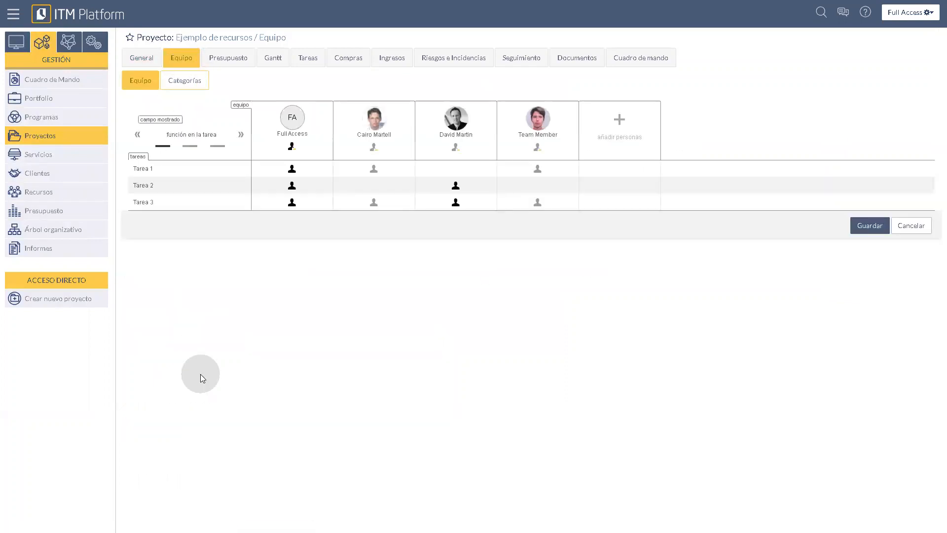
- Show the team's accepted effort, set Full Access's accepted effort on Tarea 1 to 2:30, and save the assignments
click(241, 134)
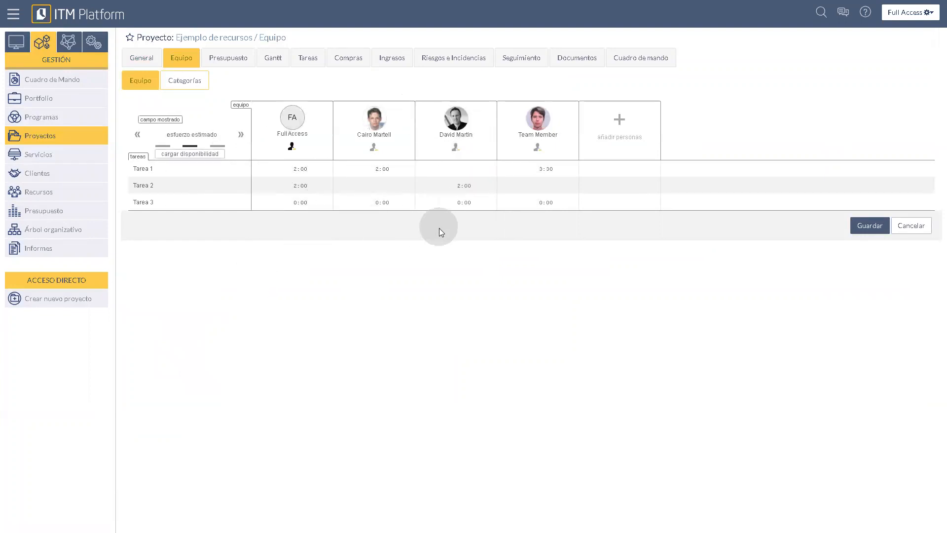
click(241, 134)
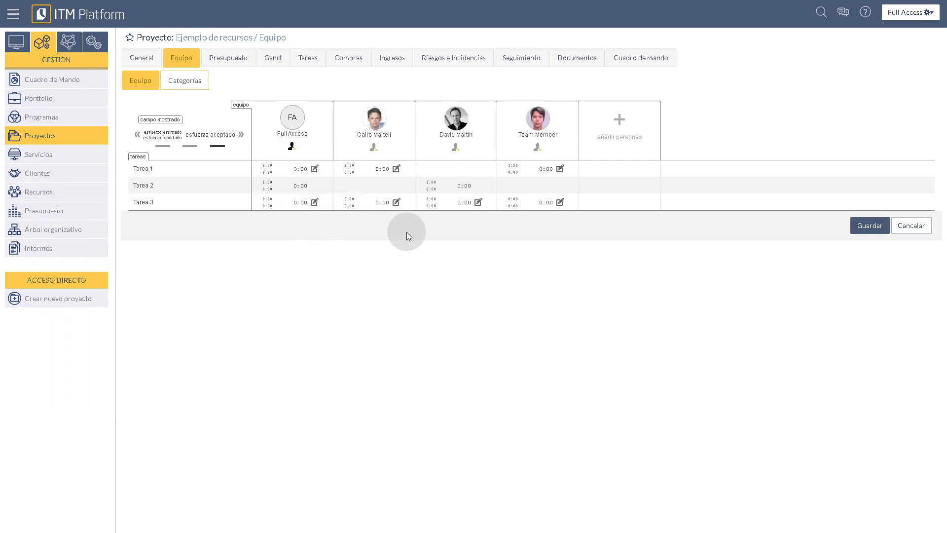
click(288, 168)
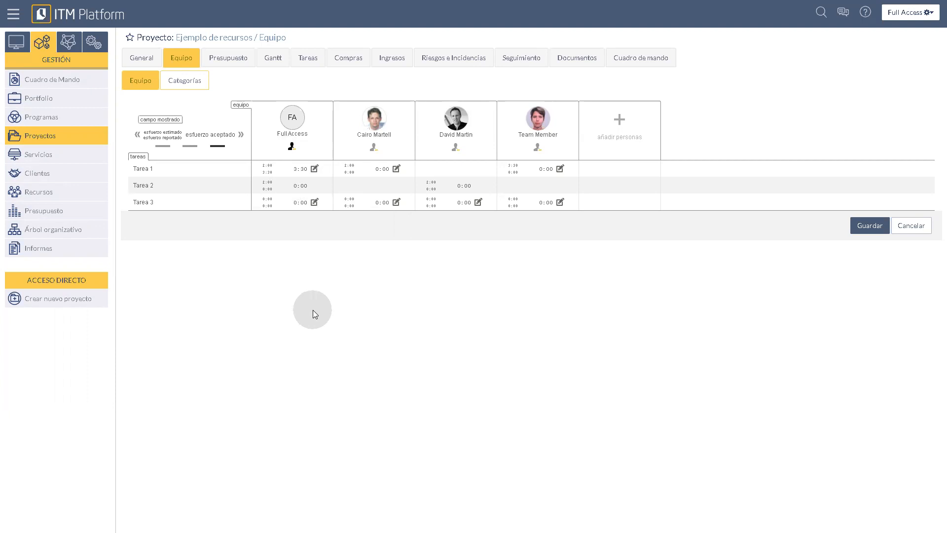
click(296, 169)
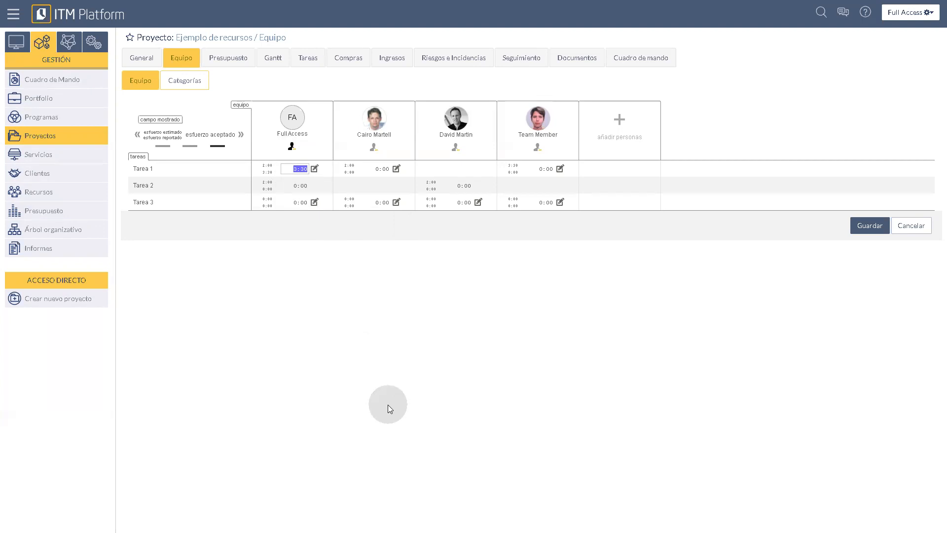
click(294, 171)
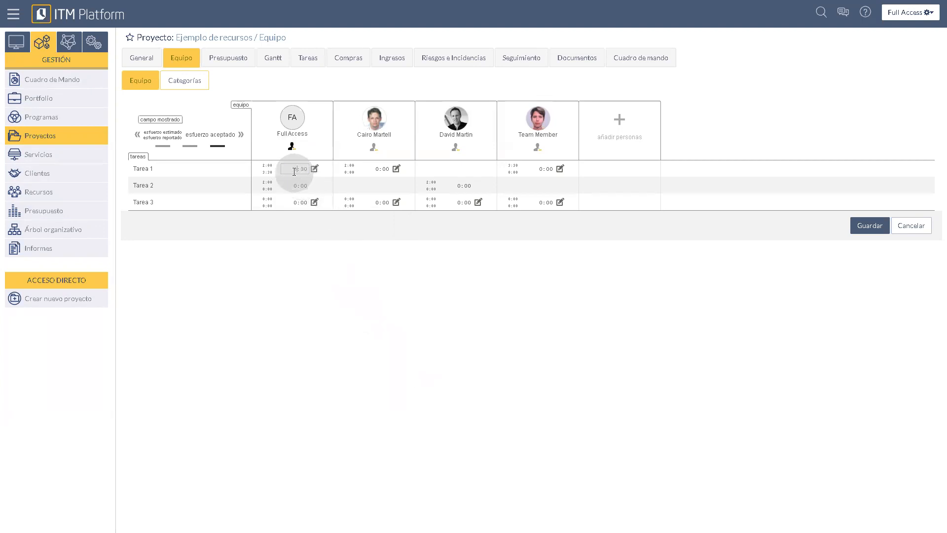
double_click(295, 171)
text(2)
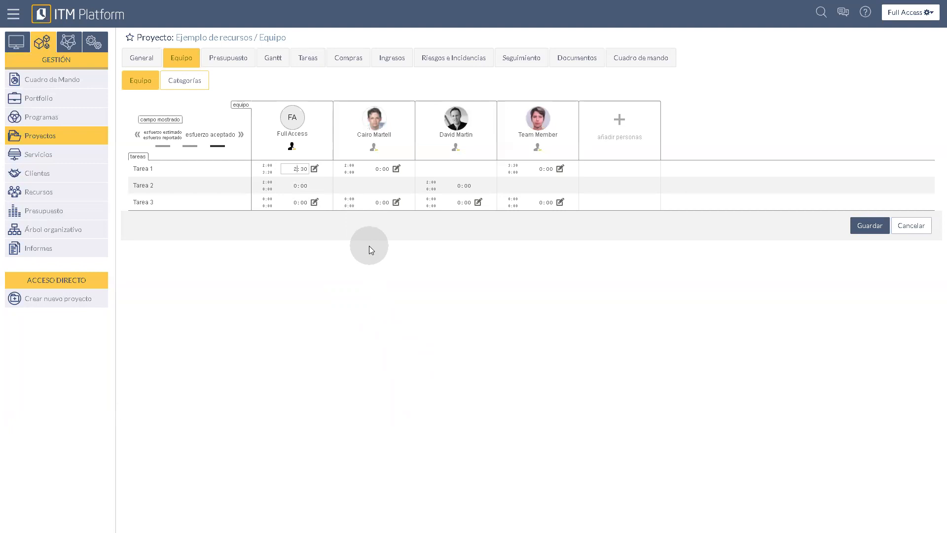
click(372, 264)
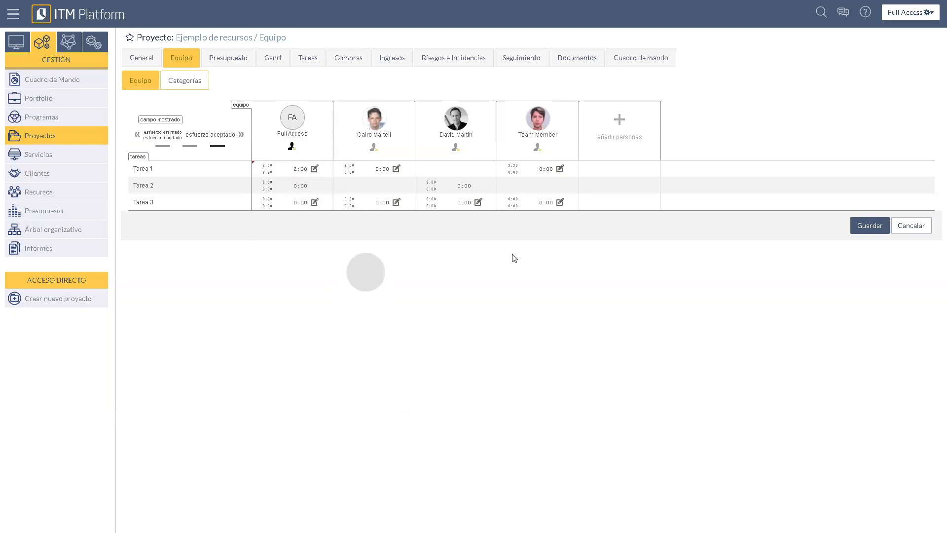
click(868, 225)
click(830, 342)
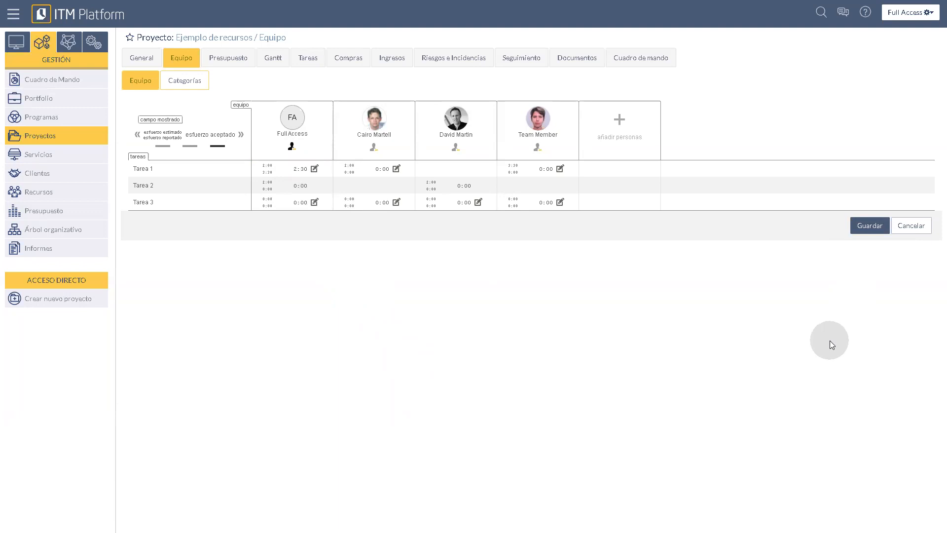
- Review the project's budget, and open the personal timesheet for the week 26/09/2022 to 02/10/2022
click(222, 57)
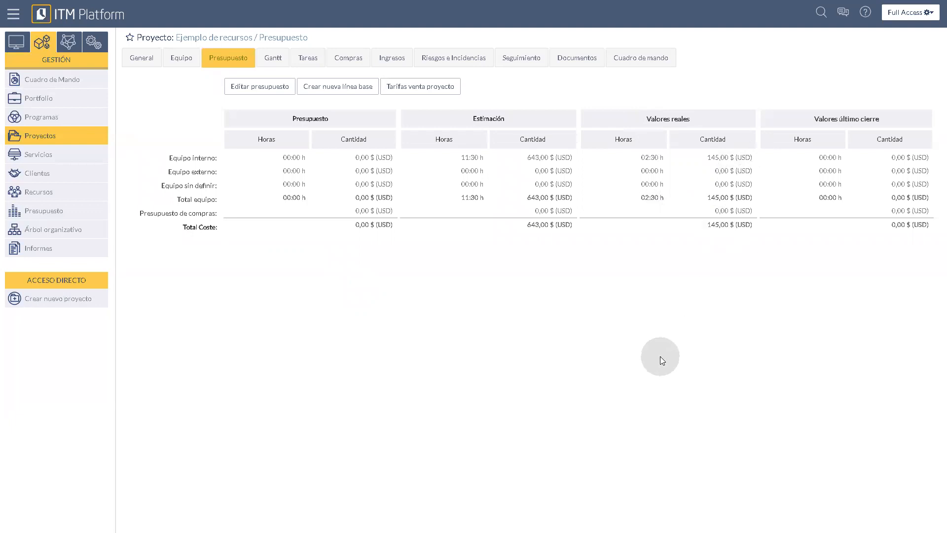
click(16, 42)
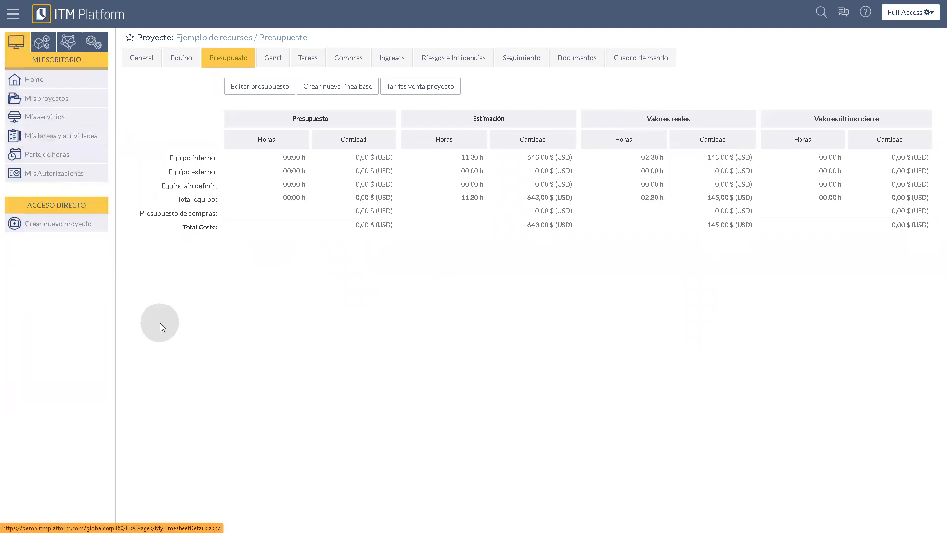
click(53, 154)
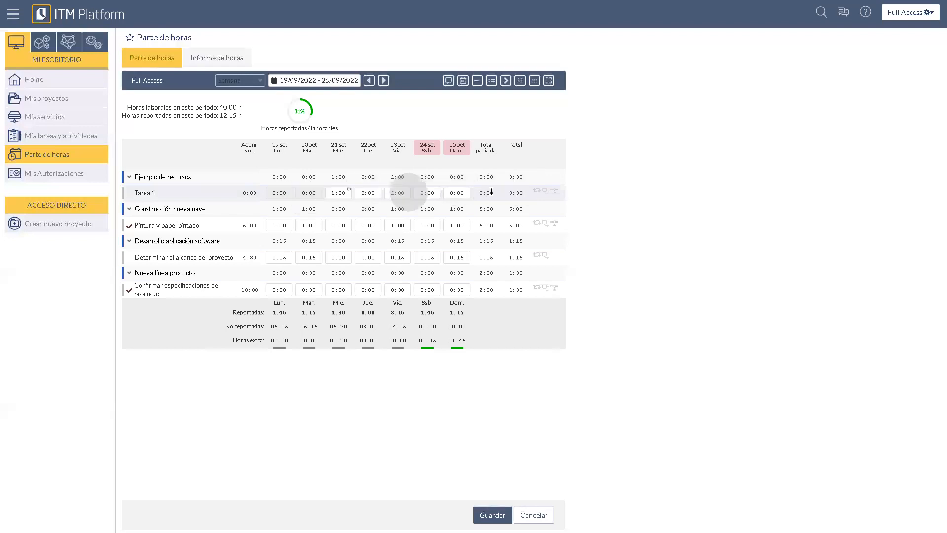
click(383, 81)
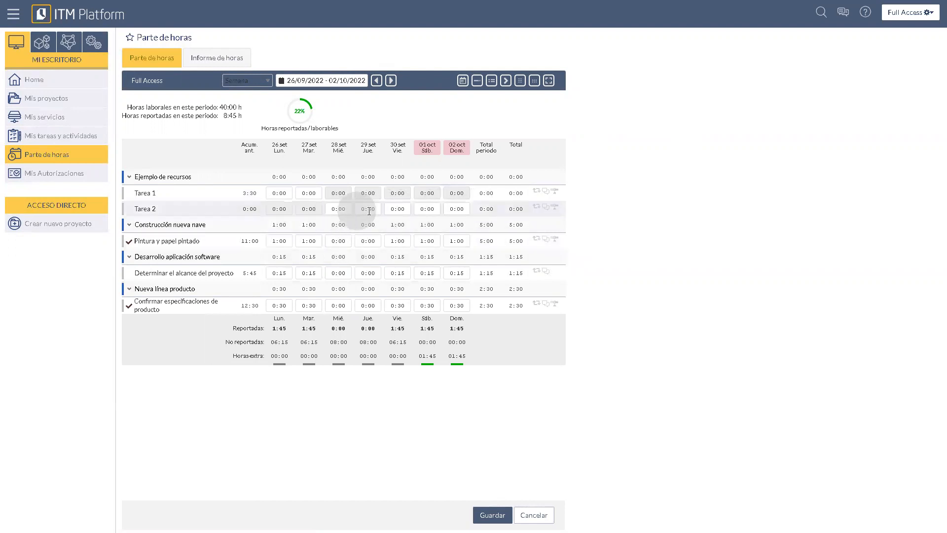
click(537, 208)
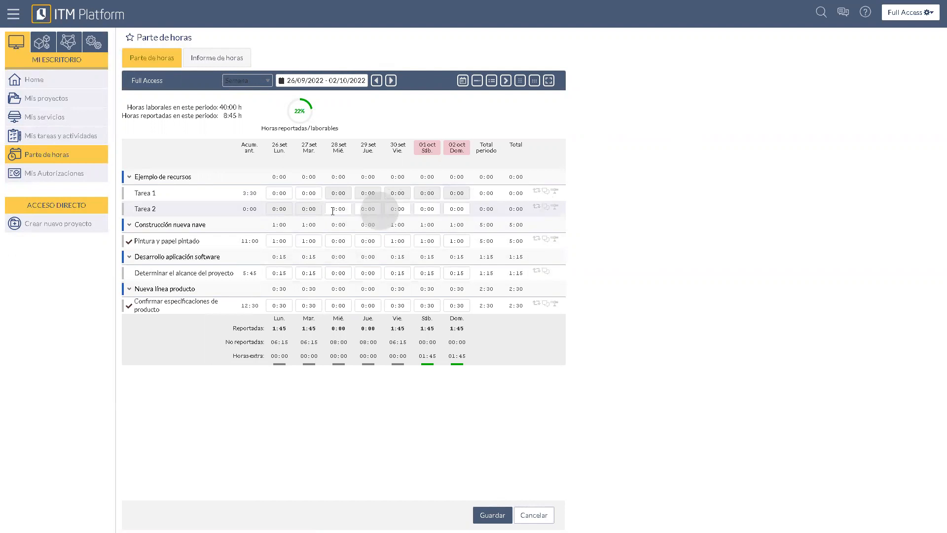
- View the timesheet for a custom period from 19/09/2022 to 30/09/2022 and for the period that follows it
click(264, 81)
click(265, 99)
click(366, 81)
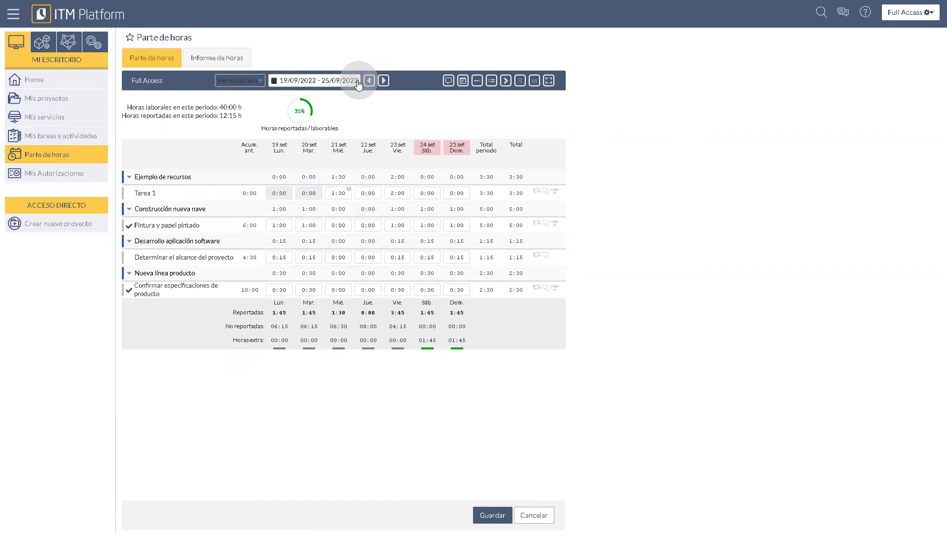
click(355, 83)
click(302, 208)
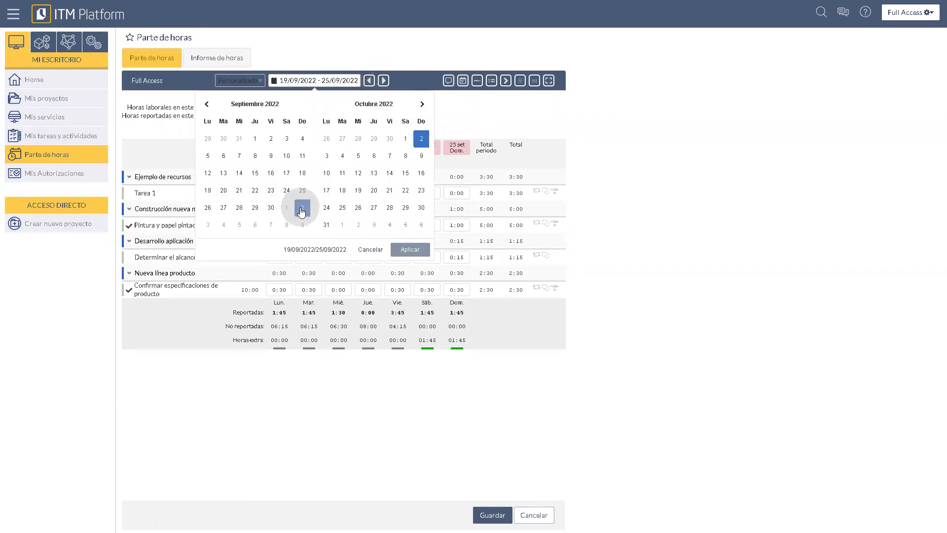
click(208, 190)
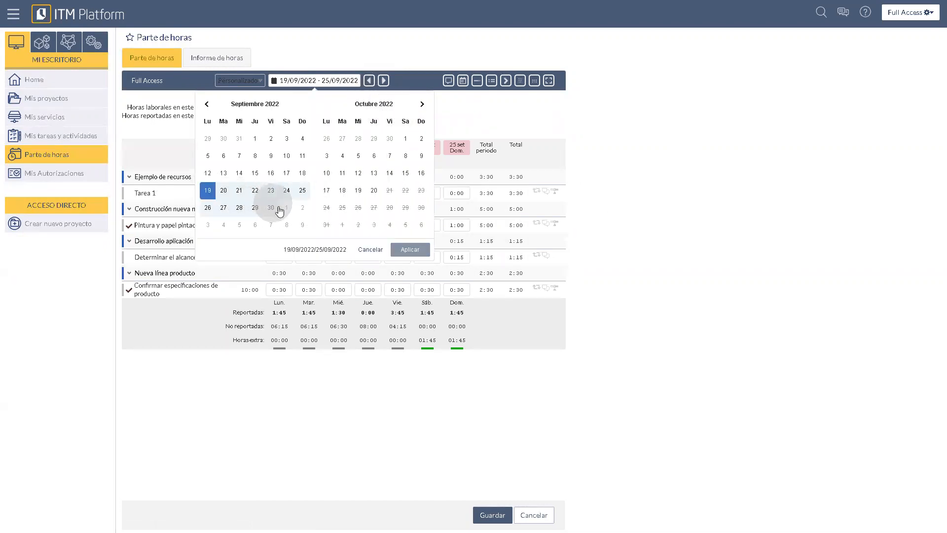
click(271, 208)
click(415, 249)
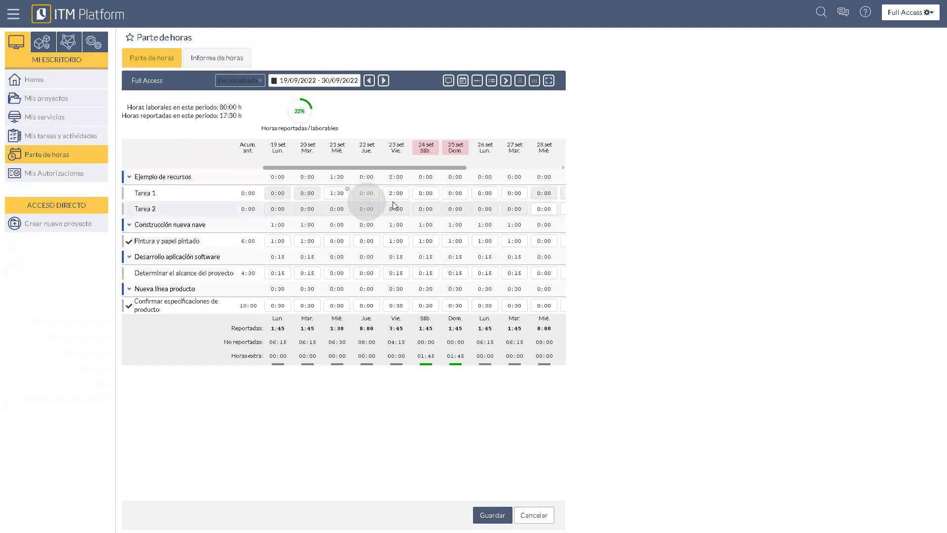
click(383, 80)
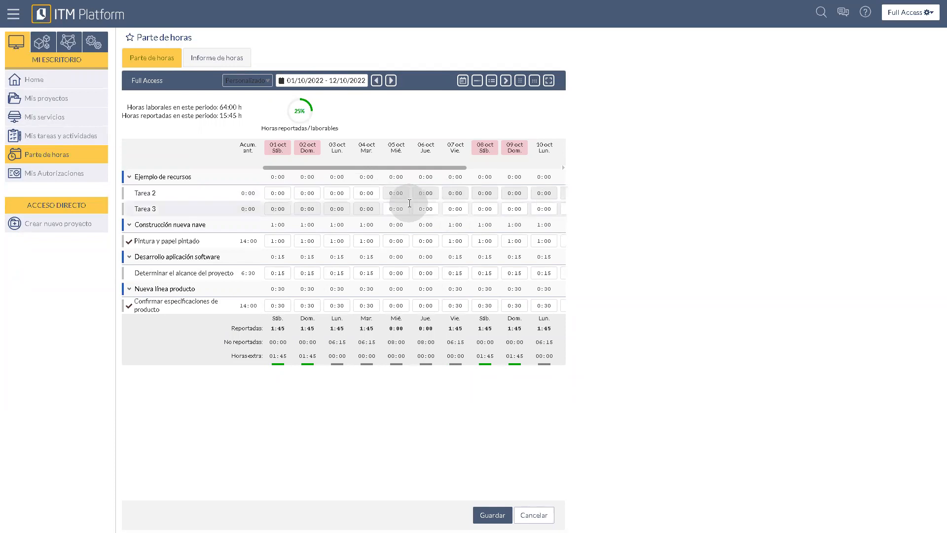
- Return the timesheet to weekly periods and fill Tarea 2 with 1:30 on every available day from 26/09/2022 to 02/10/2022
click(267, 80)
click(261, 93)
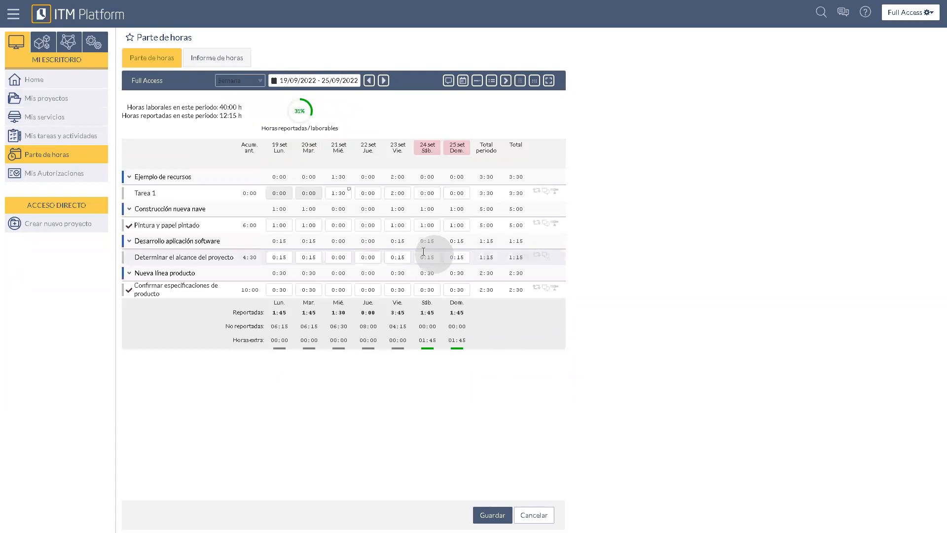
click(383, 81)
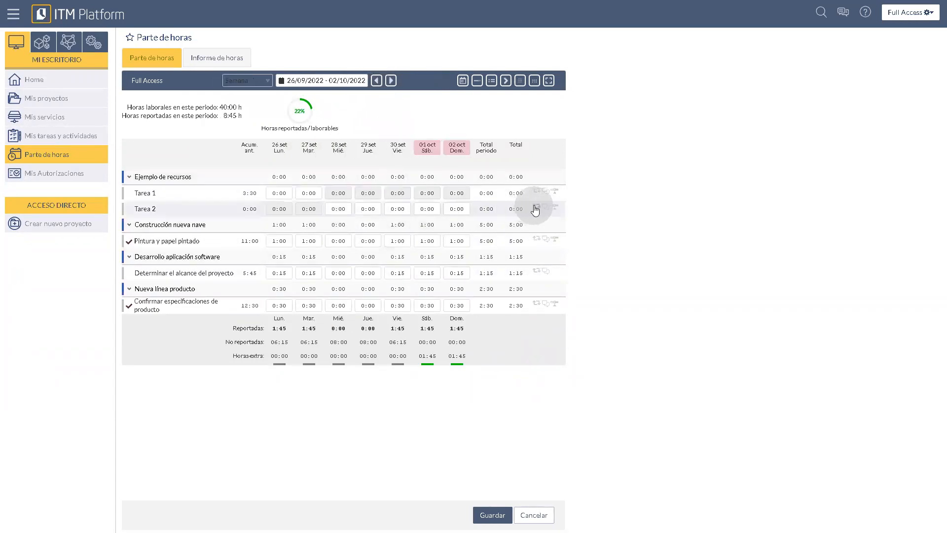
click(537, 208)
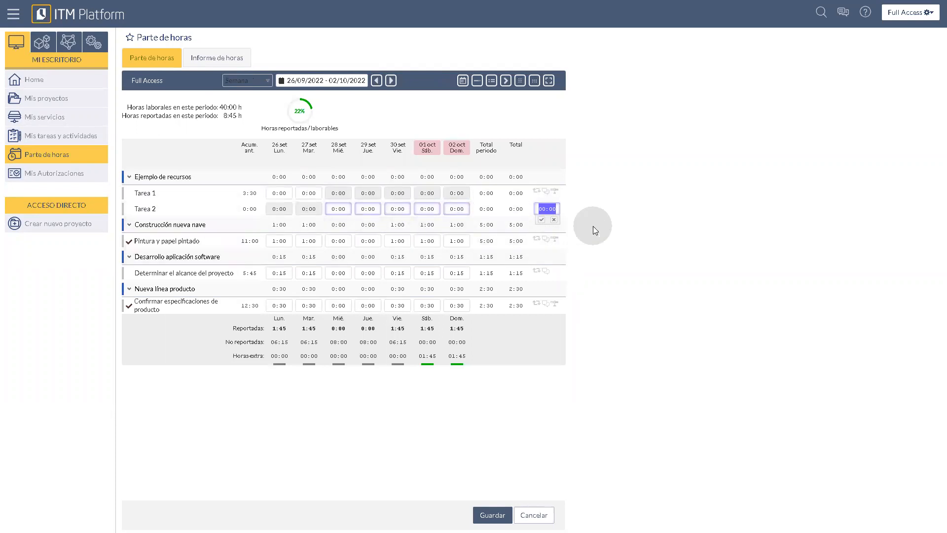
text(1:30)
click(541, 220)
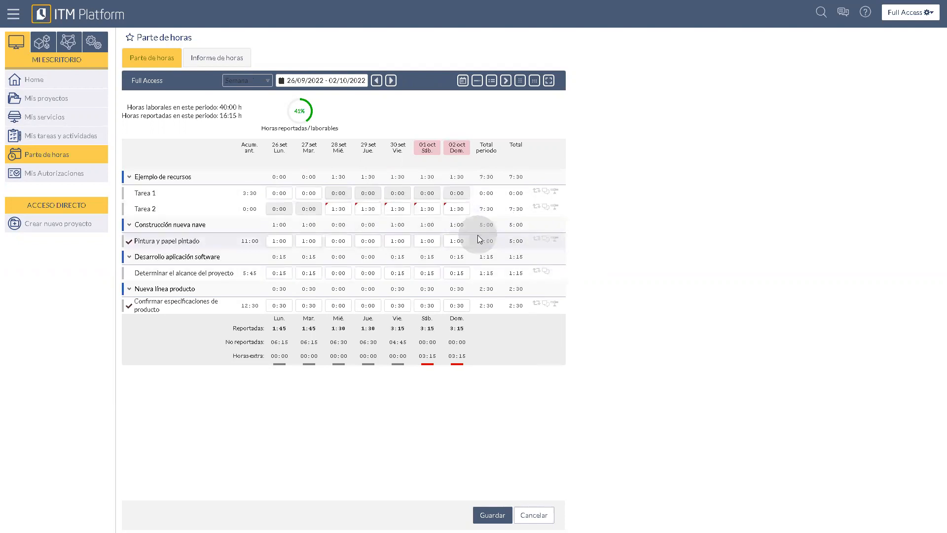
- Clear Tarea 2's hours on Saturday 1 and Sunday 2 October and save the timesheet
click(421, 209)
key(BackSpace)
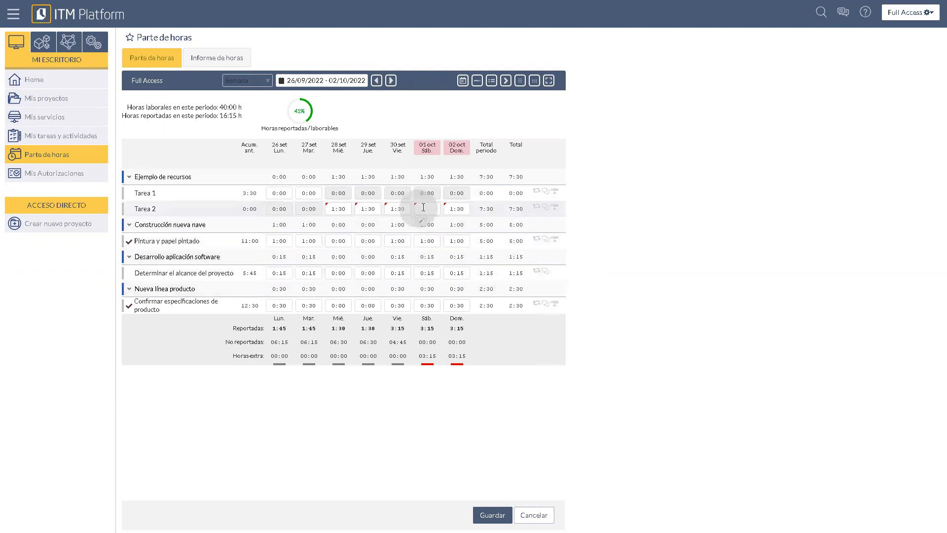
click(454, 209)
key(BackSpace)
click(619, 240)
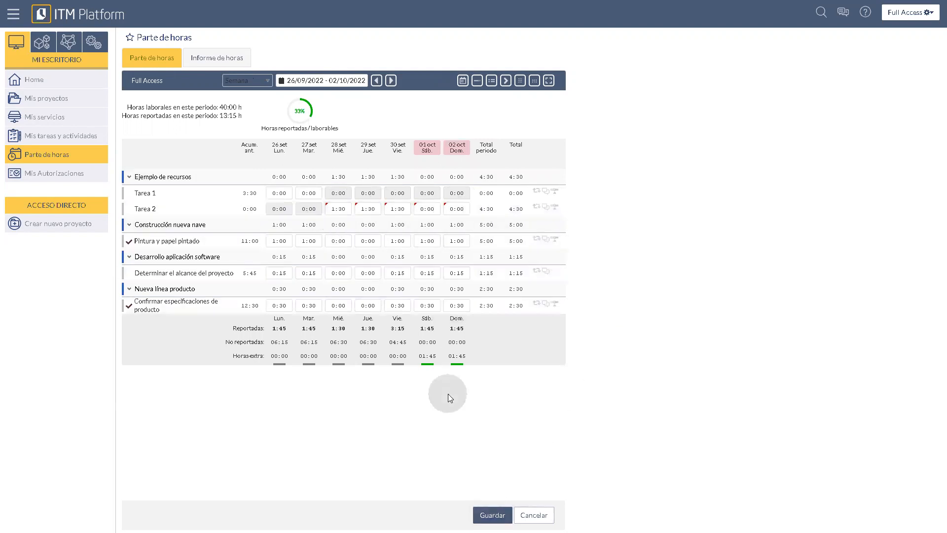
click(492, 514)
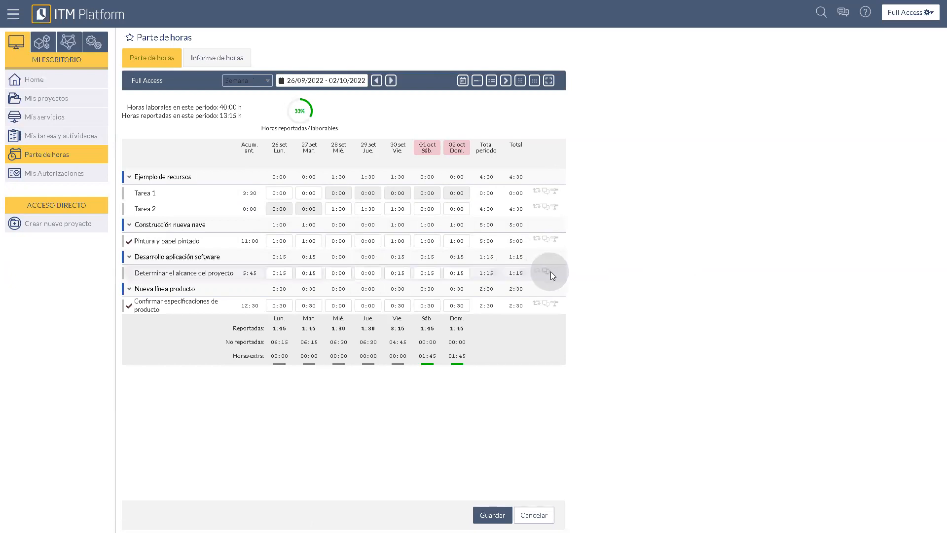
- Start a new follow-up for Tarea 1 from the timesheet and set its evaluation to Atención
click(555, 194)
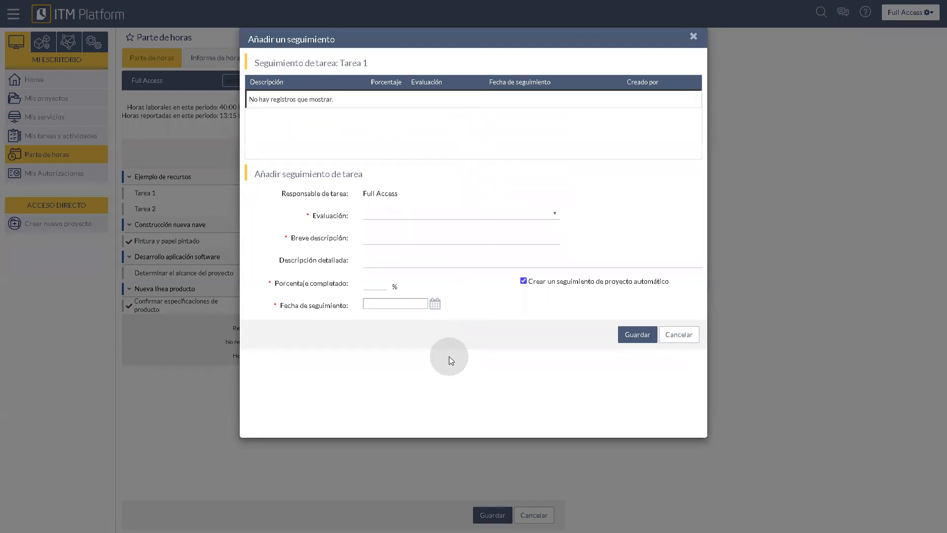
click(414, 217)
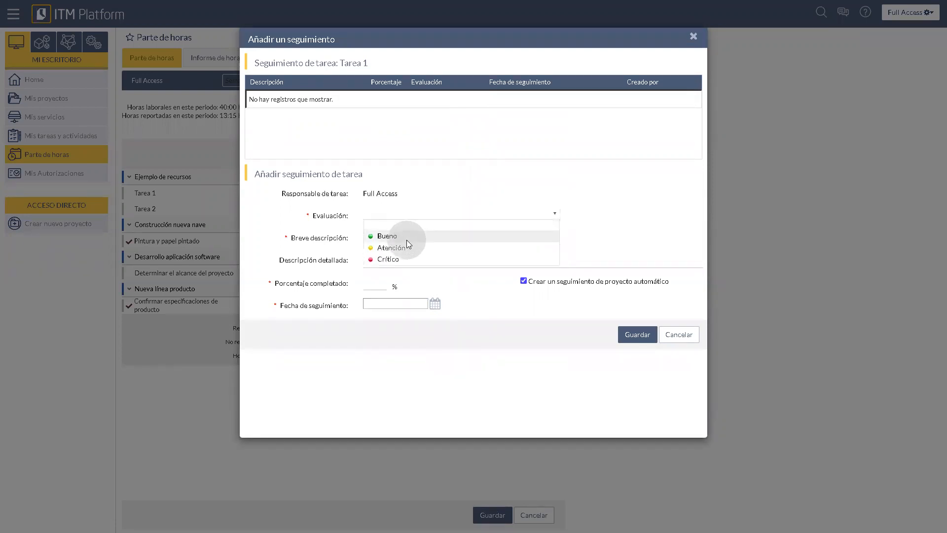
click(403, 244)
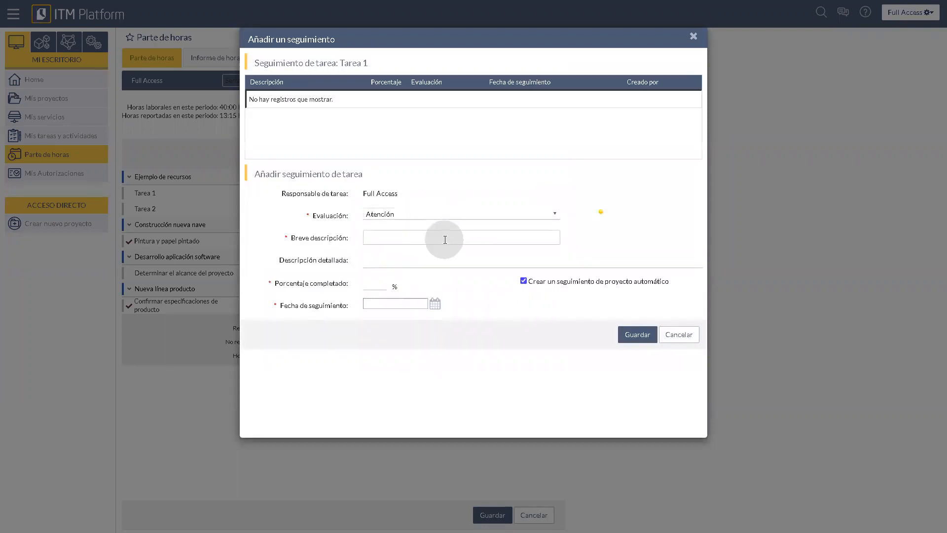
click(454, 219)
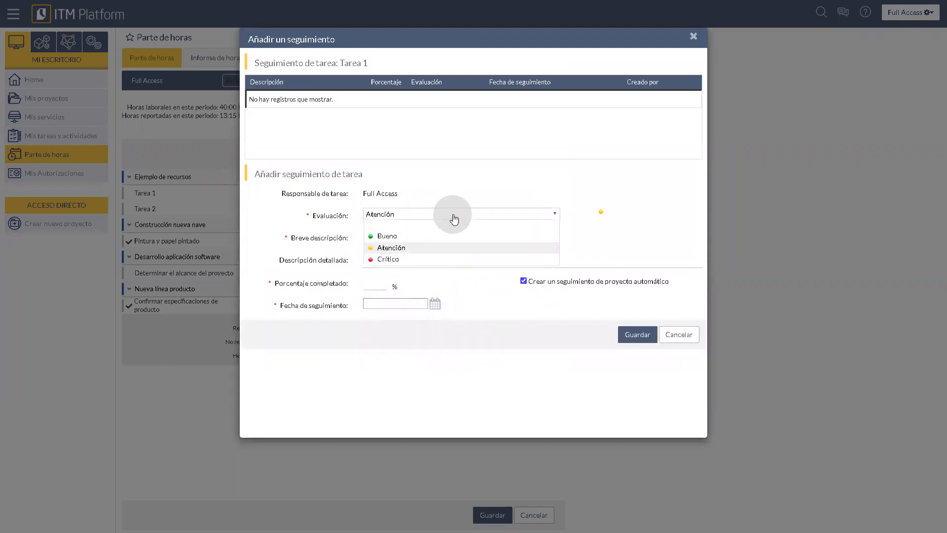
click(446, 245)
click(600, 252)
click(627, 213)
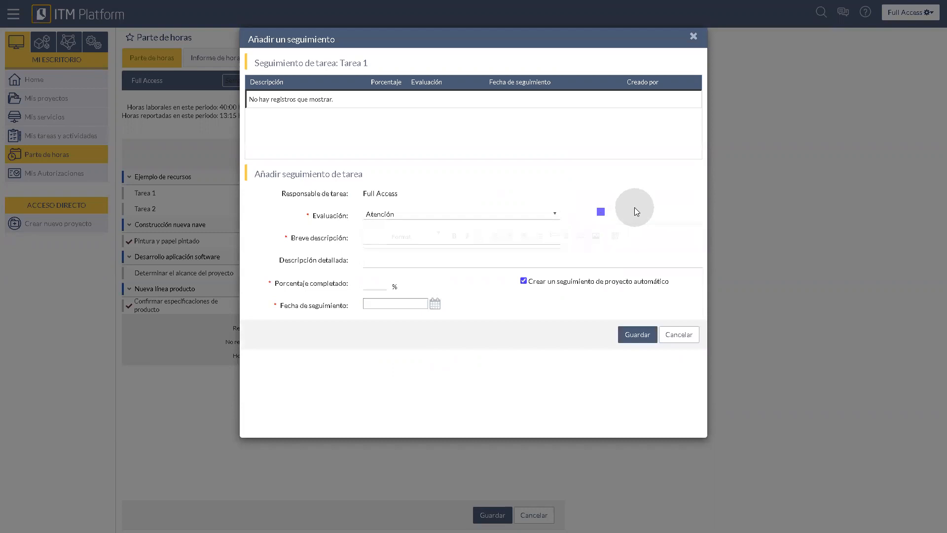
- Enter "Más esfuerzo del anticipado" as the follow-up's brief description and set the completed percentage to 90
click(397, 238)
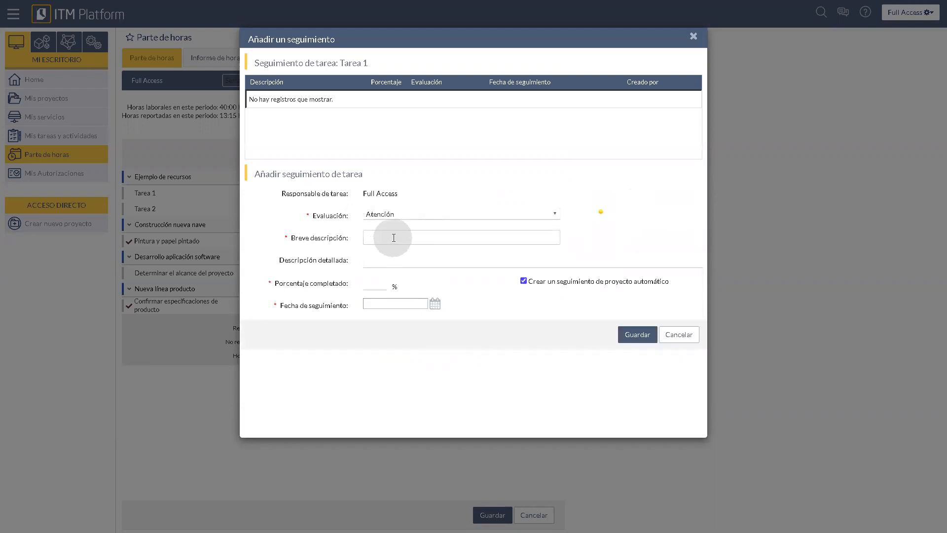
text(M)
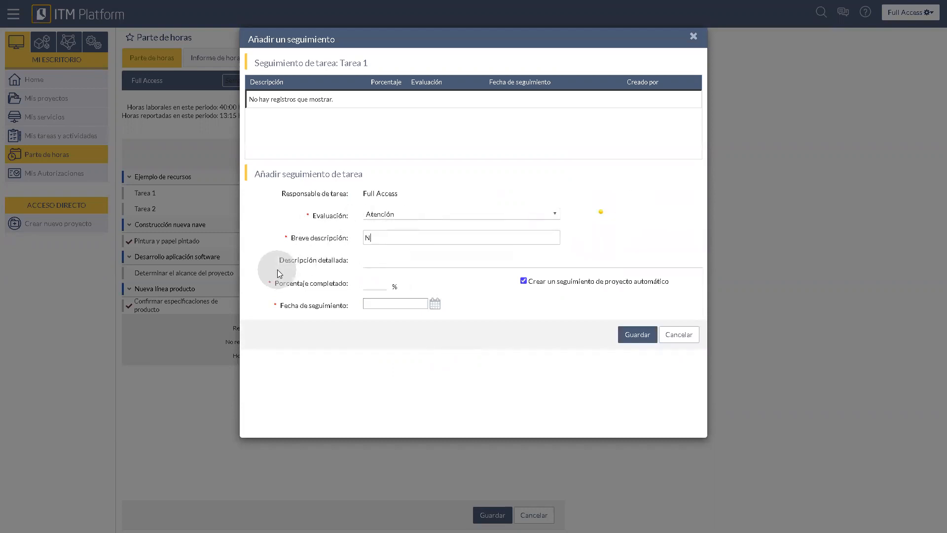
text(ás esfuerzo del anticipado)
click(447, 264)
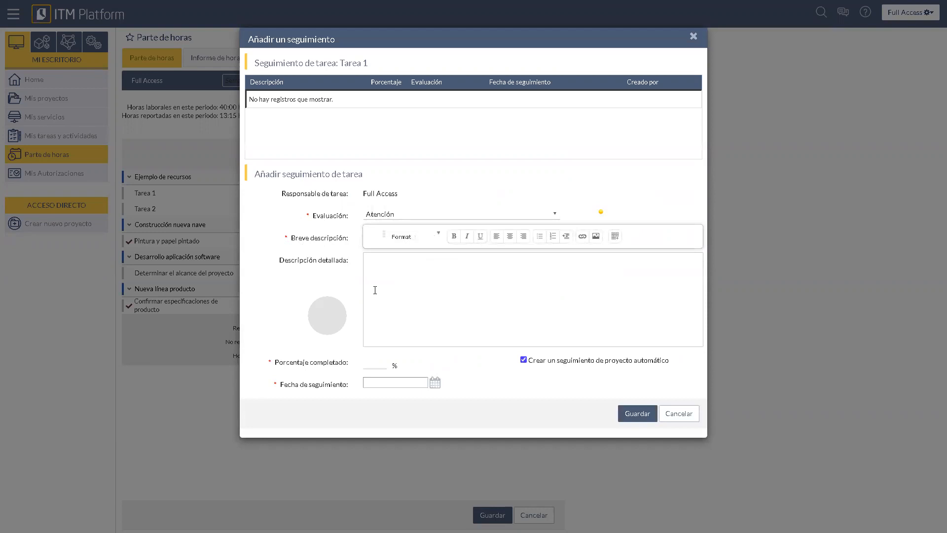
click(376, 365)
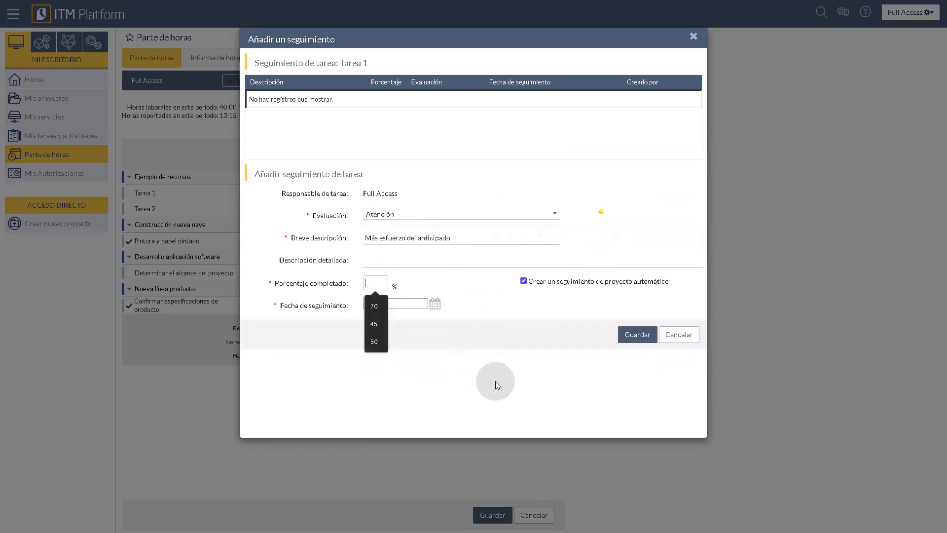
key(Escape)
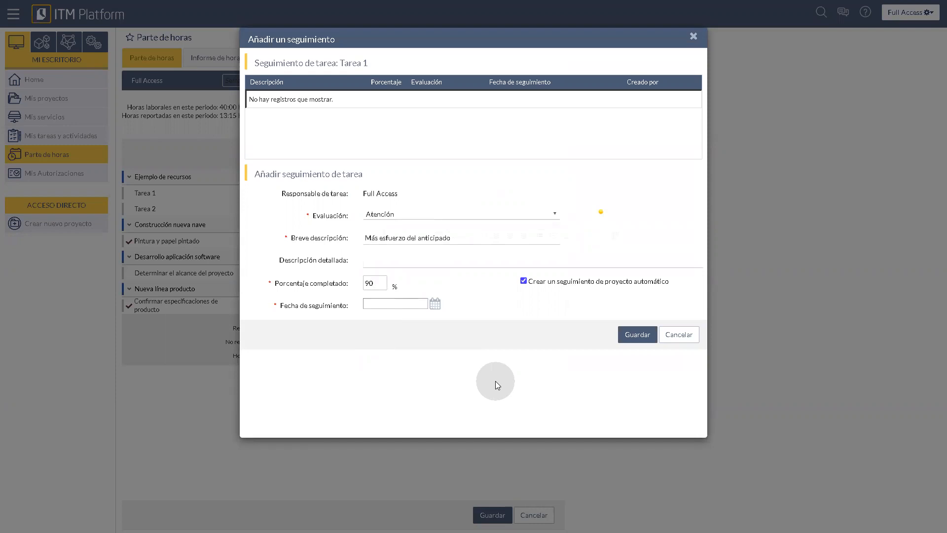
- Set Tarea 1's follow-up date to 21-09-2022 and save the follow-up
click(435, 304)
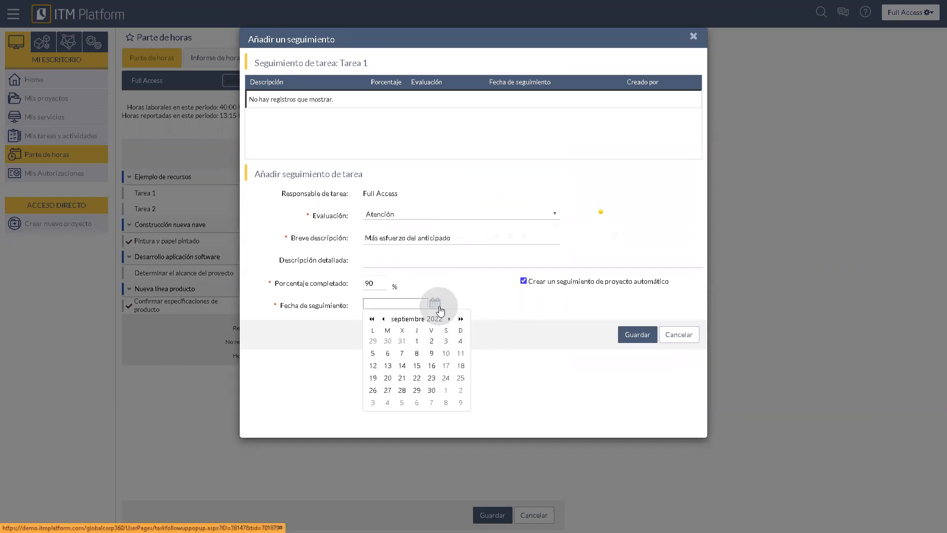
click(404, 380)
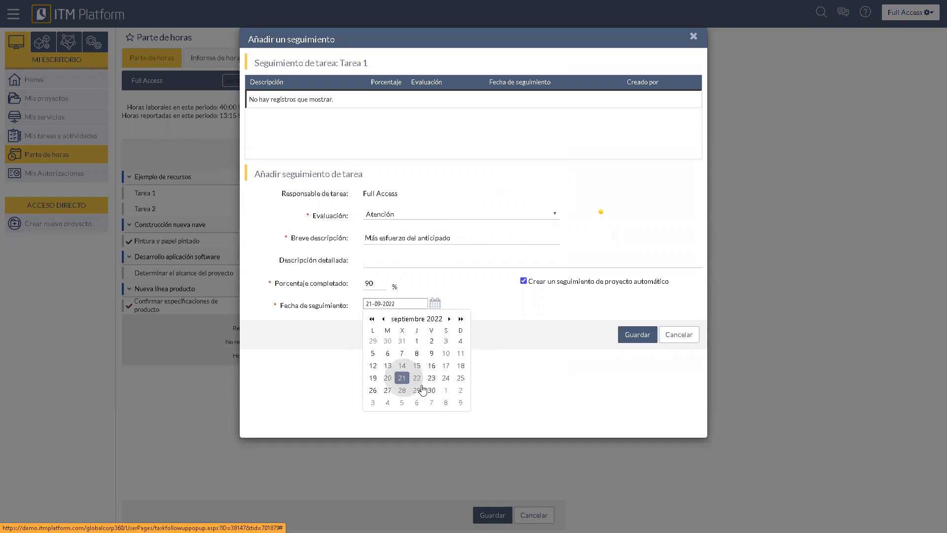
click(631, 340)
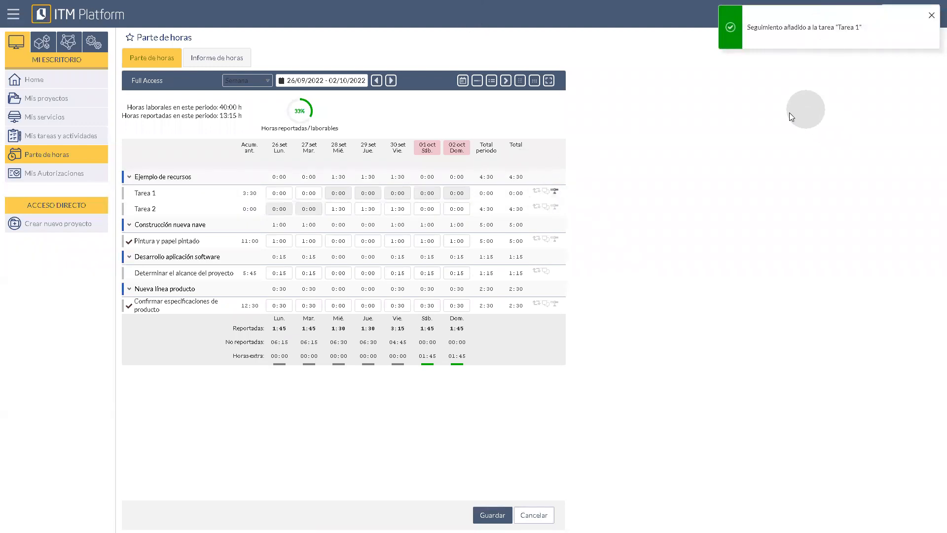
- Start a new follow-up for Tarea 2 with the evaluation Bueno and the brief description "De acuerdo al plan"
click(555, 206)
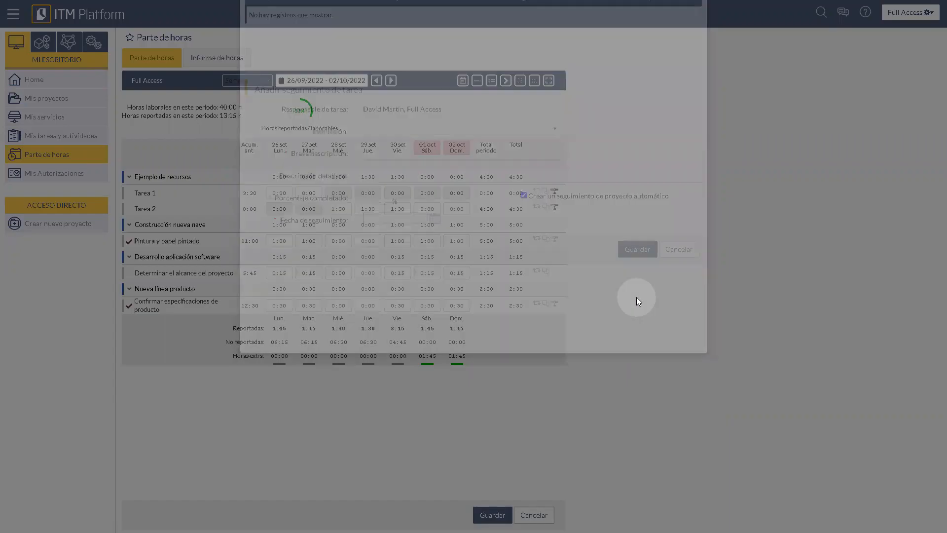
click(430, 214)
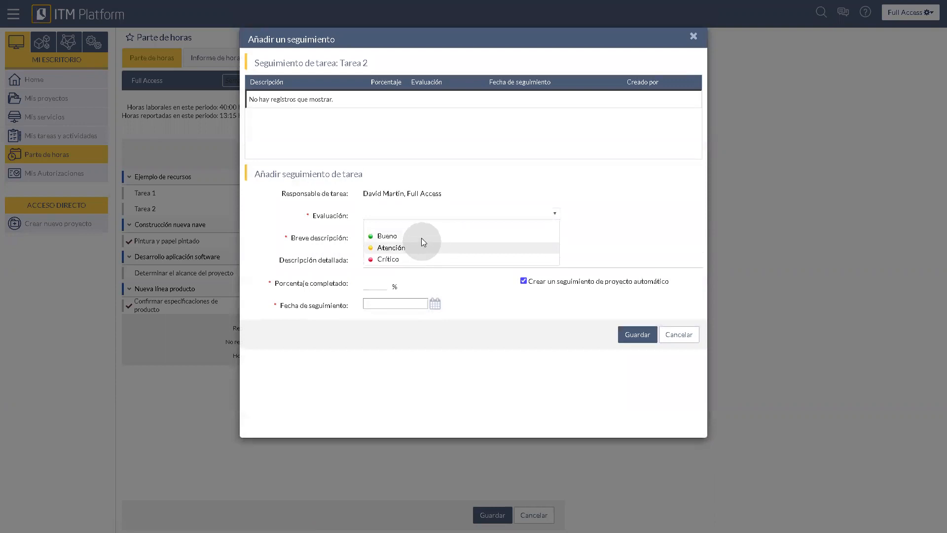
click(421, 237)
click(402, 236)
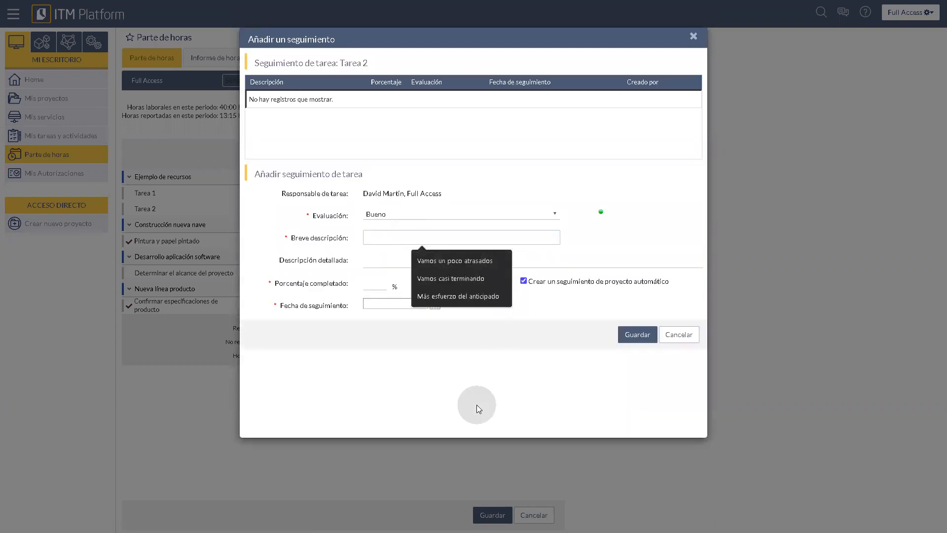
text(De acuerdo al plan)
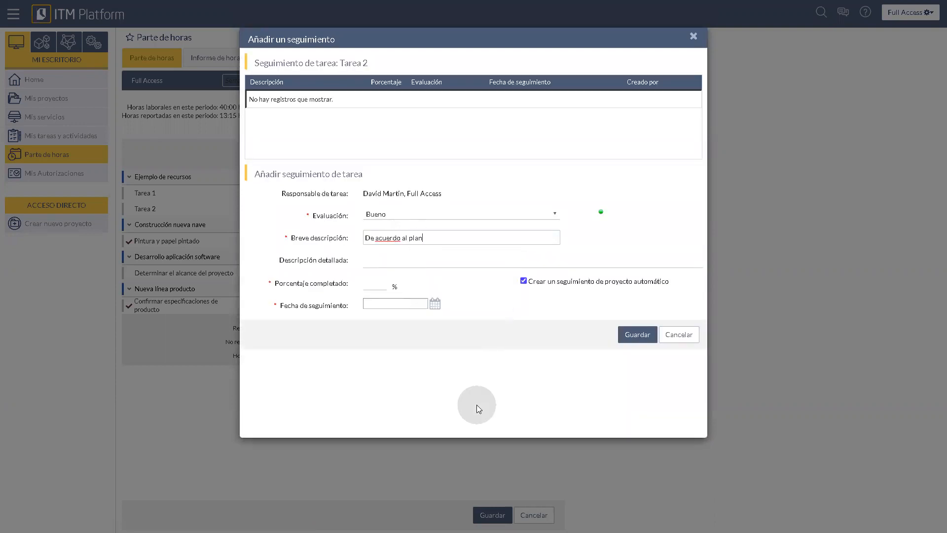
- Set Tarea 2's completed percentage to 25 and its follow-up date to 21-09-2022, save it and dismiss the notification
click(376, 283)
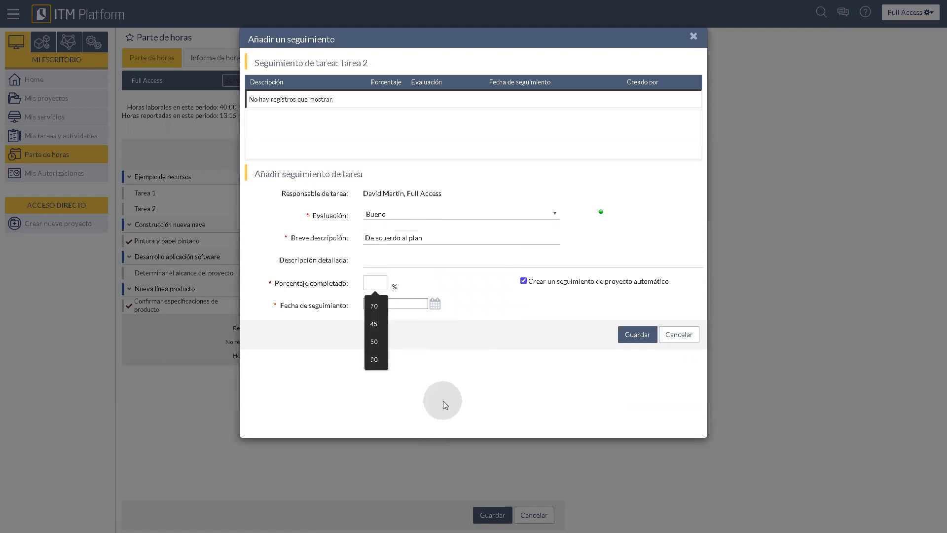
text(25)
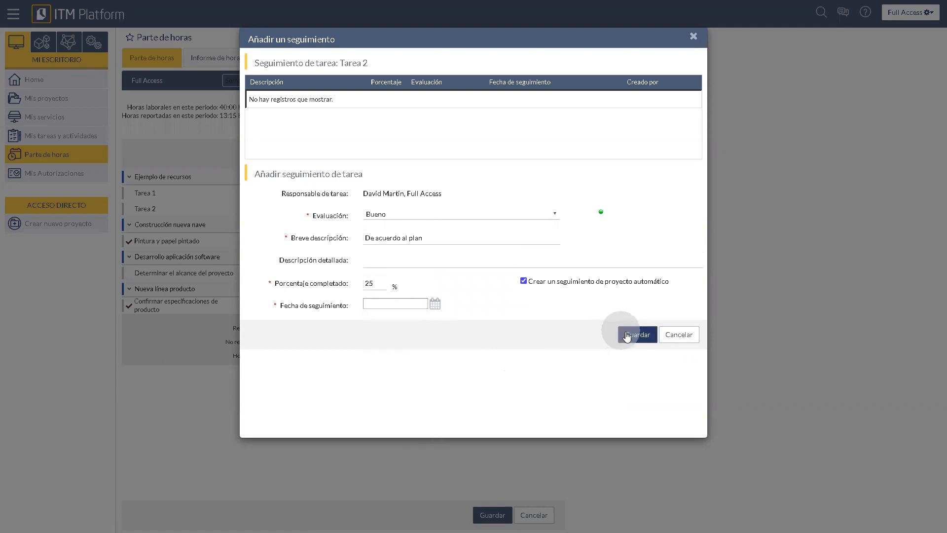
click(434, 303)
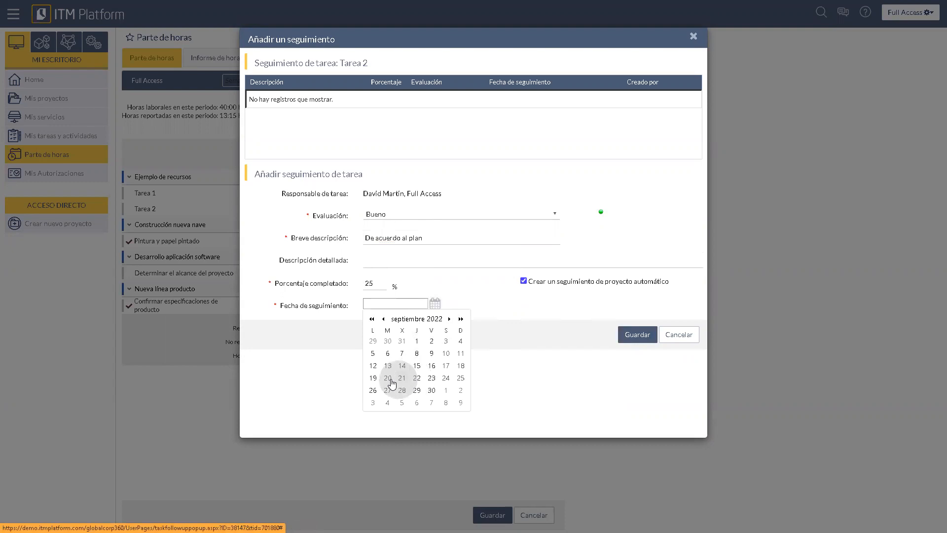
click(403, 379)
click(636, 335)
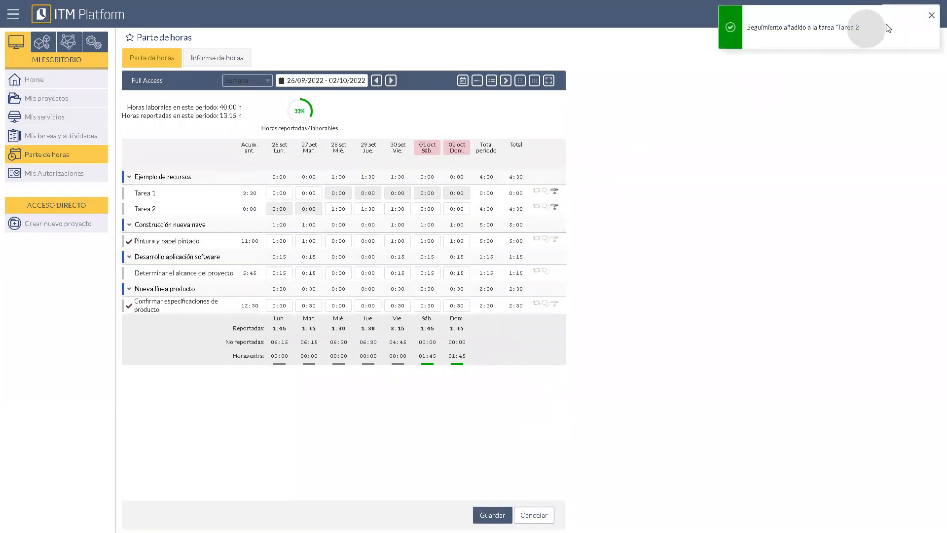
click(929, 18)
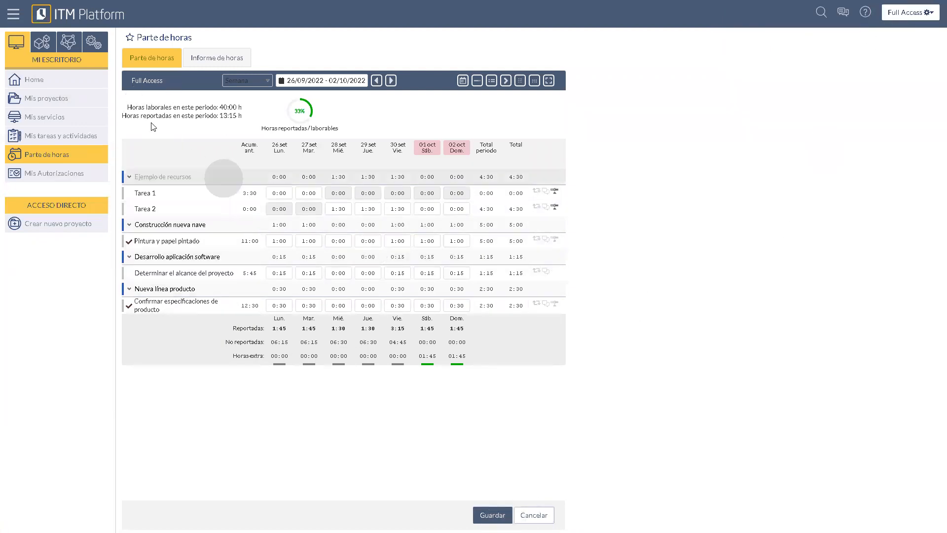
- Open the Ejemplo de recursos project and display its team's estimated, reported and accepted effort per task
click(51, 47)
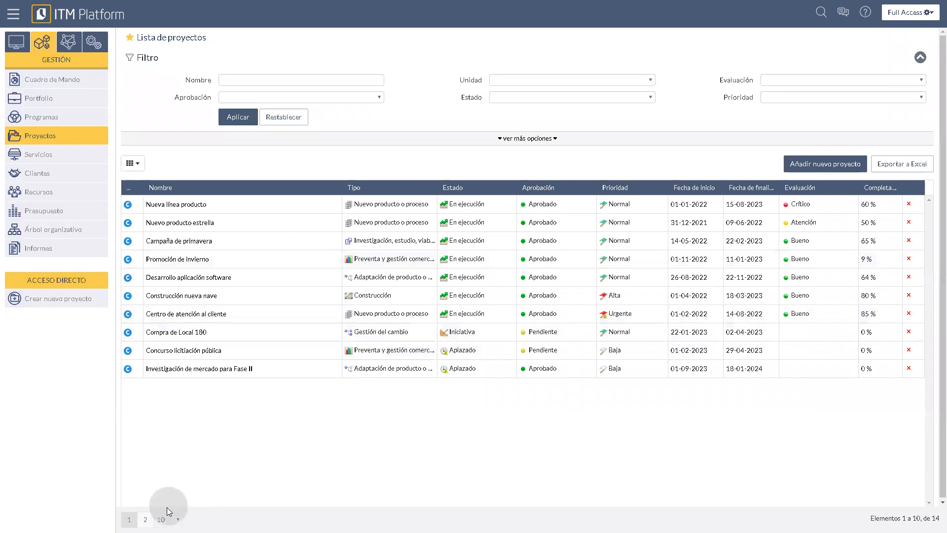
click(146, 519)
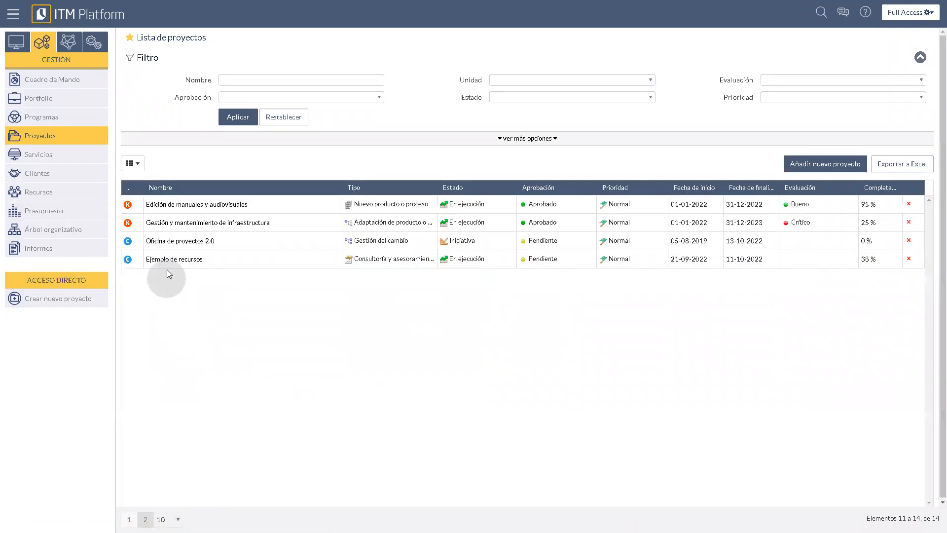
click(170, 258)
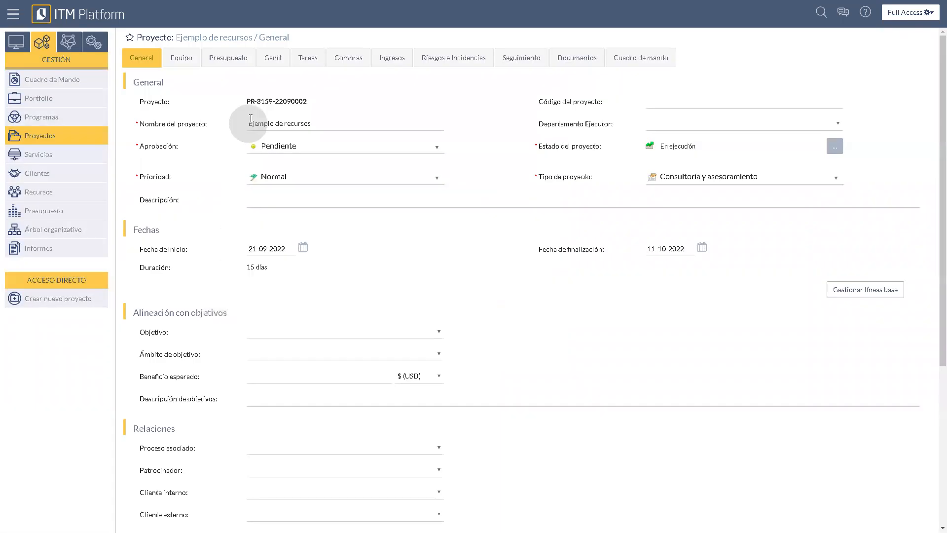
click(182, 60)
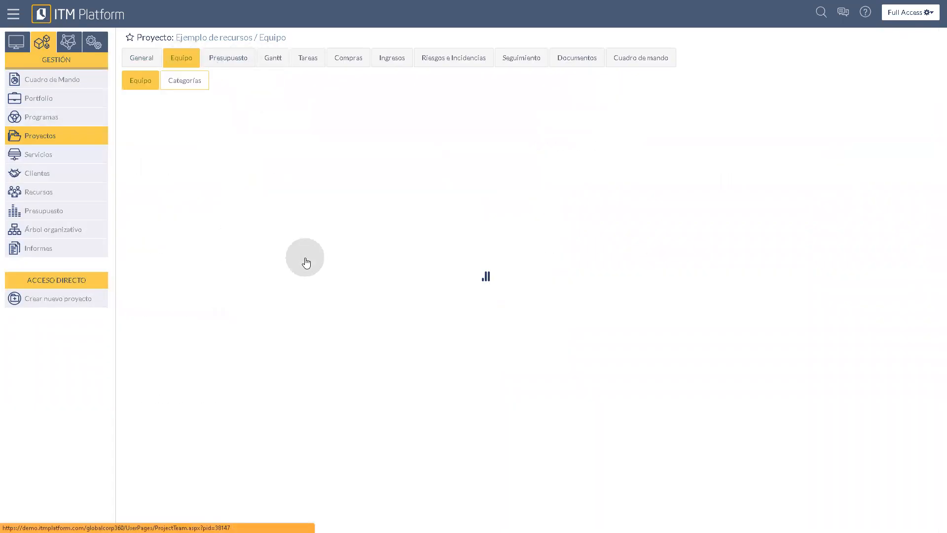
click(242, 134)
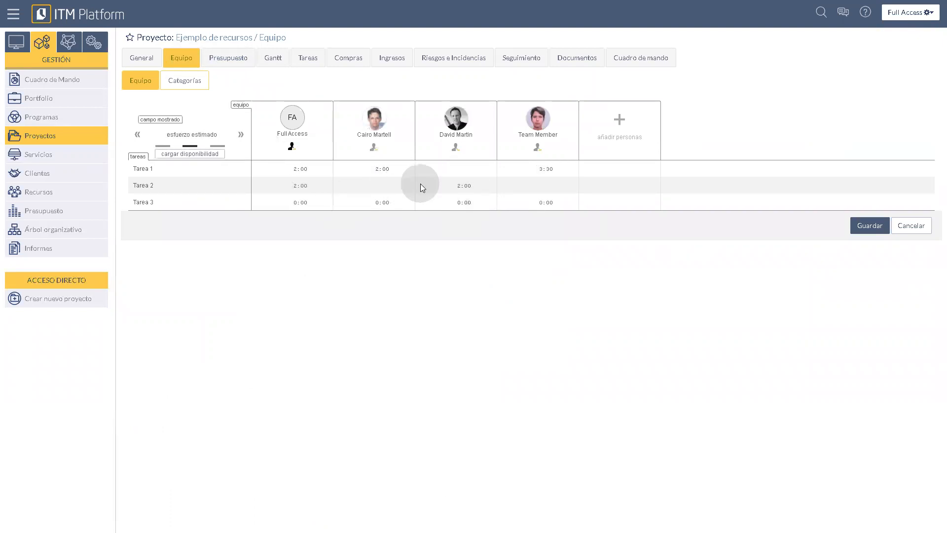
click(241, 134)
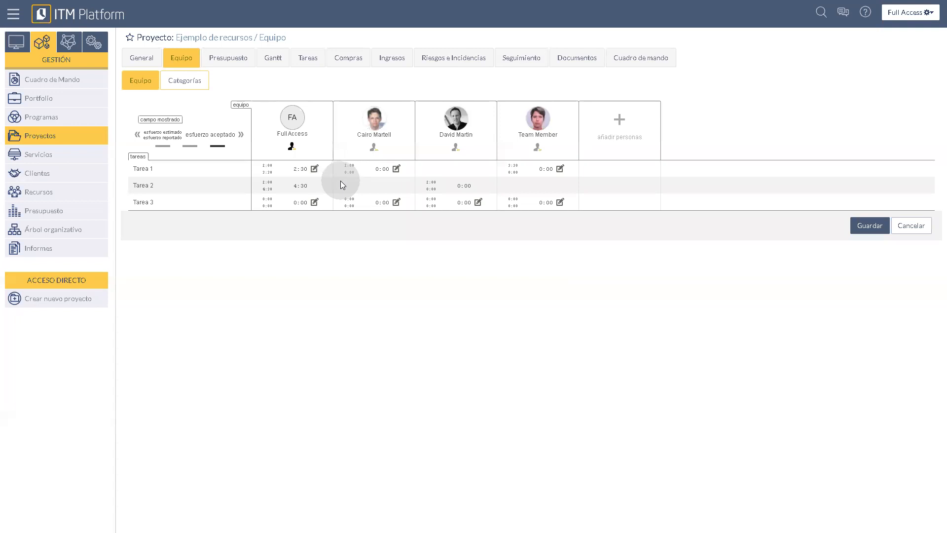
- Widen the task table in the project's Gantt to show assigned resources and completion percentages, and save the Gantt
click(272, 65)
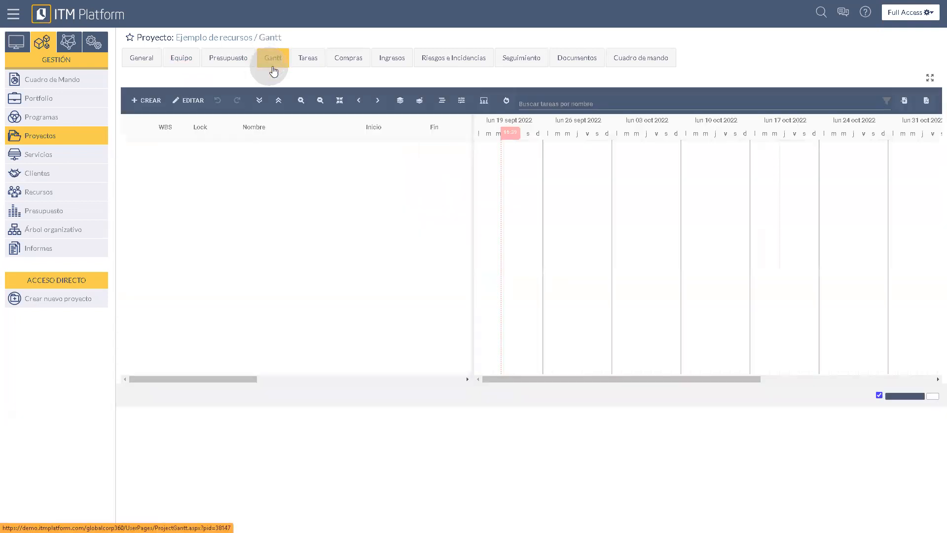
drag(557, 188, 778, 192)
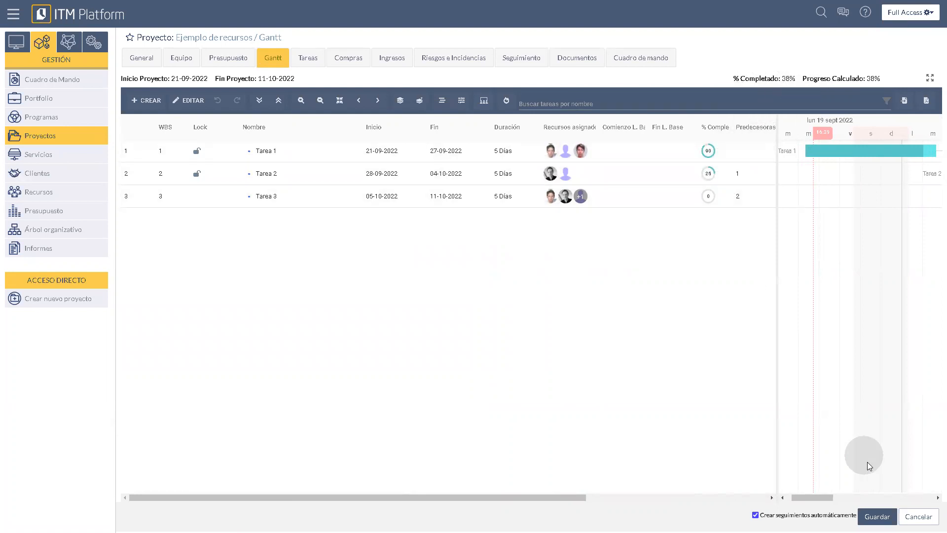
click(877, 516)
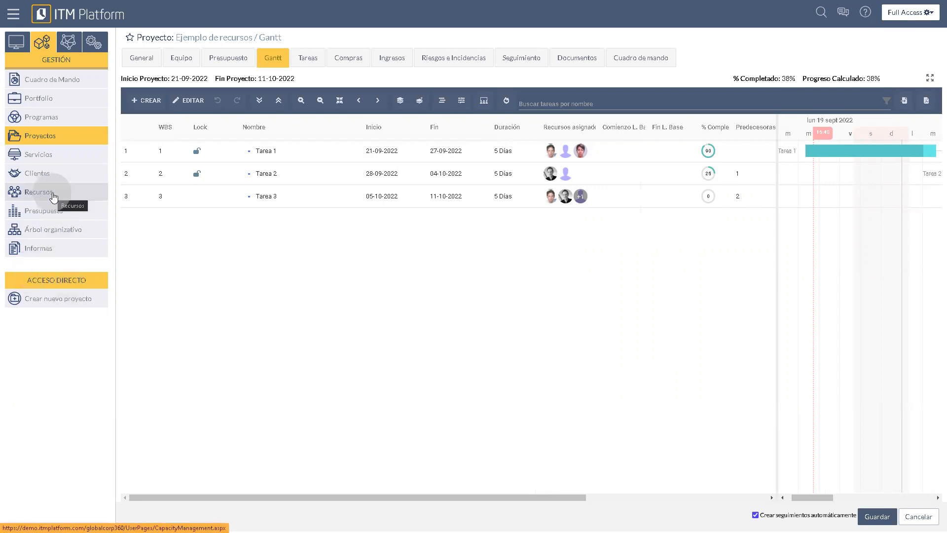
- Open the Nueva línea producto project and look through its team members' roles in every task
click(179, 59)
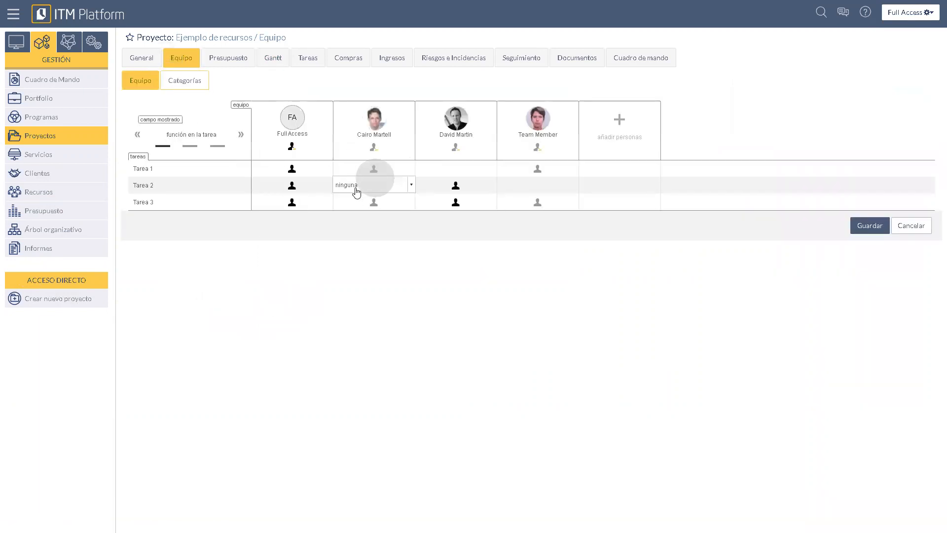
click(67, 137)
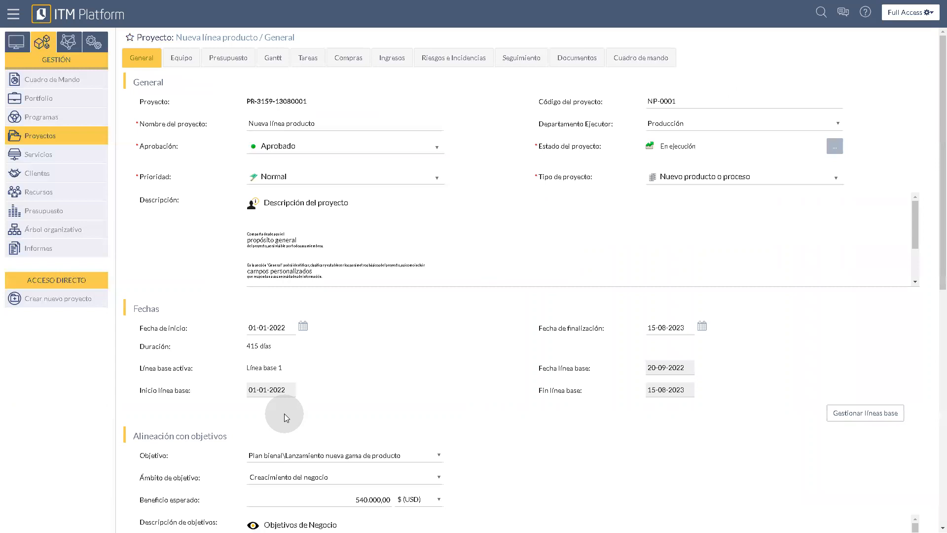
click(178, 58)
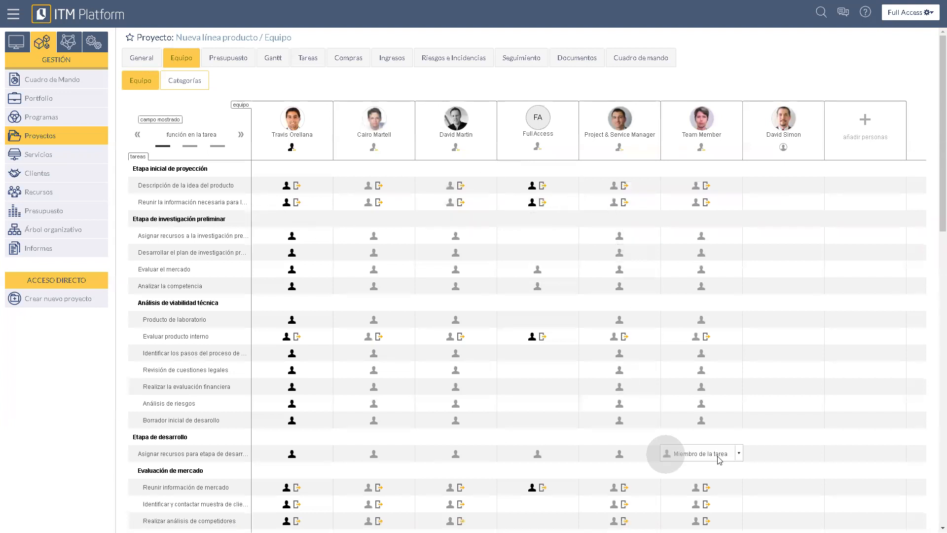
scroll(749, 437, down, 3)
scroll(750, 440, down, 6)
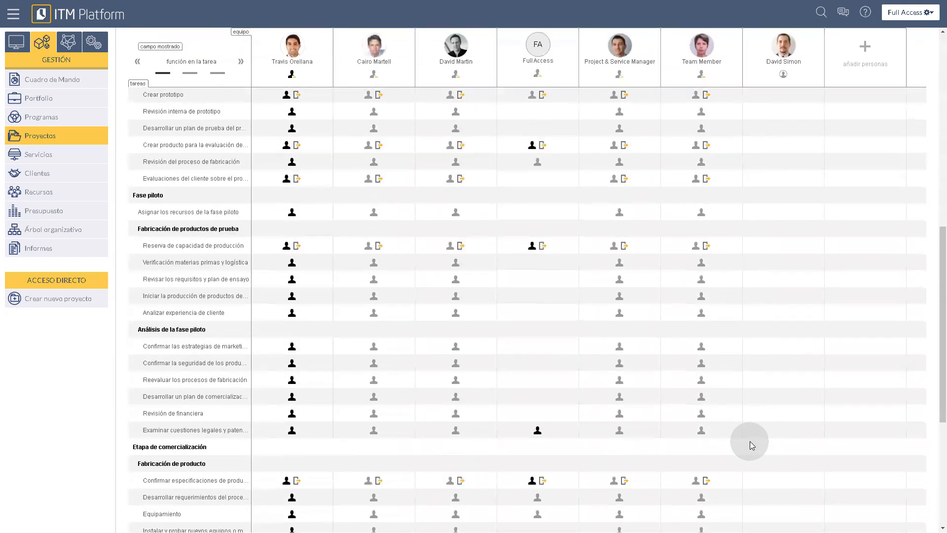
scroll(750, 440, up, 10)
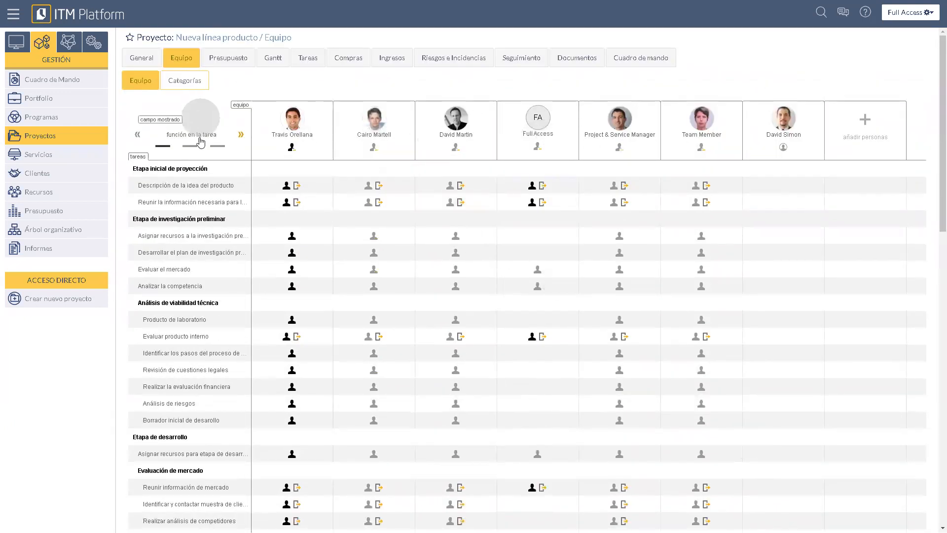
- Examine the estimated effort and the reported and accepted effort of Nueva línea producto's team across its tasks
click(240, 135)
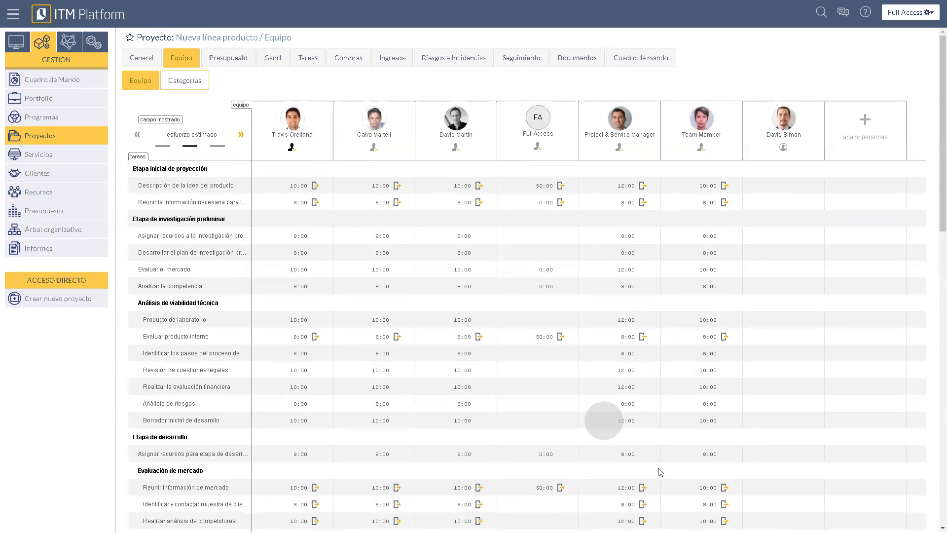
click(242, 135)
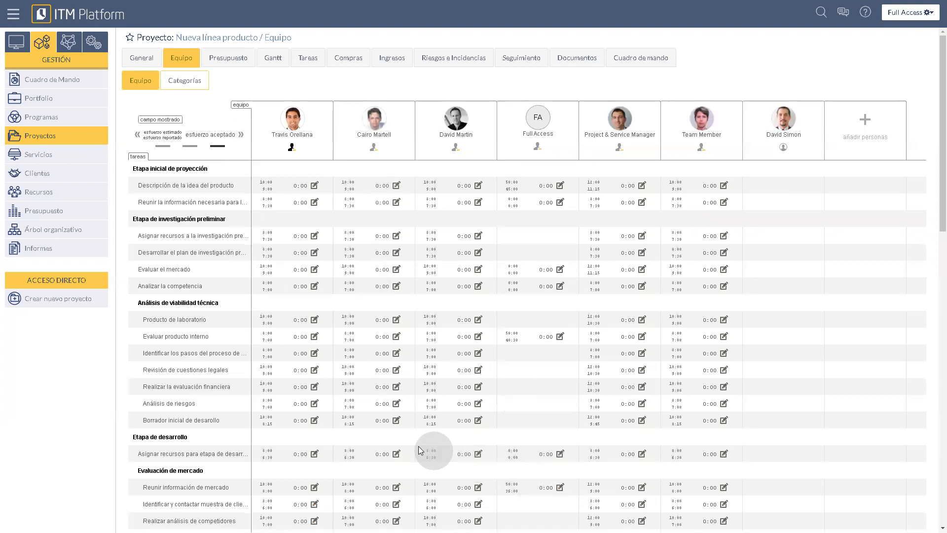
scroll(837, 353, down, 15)
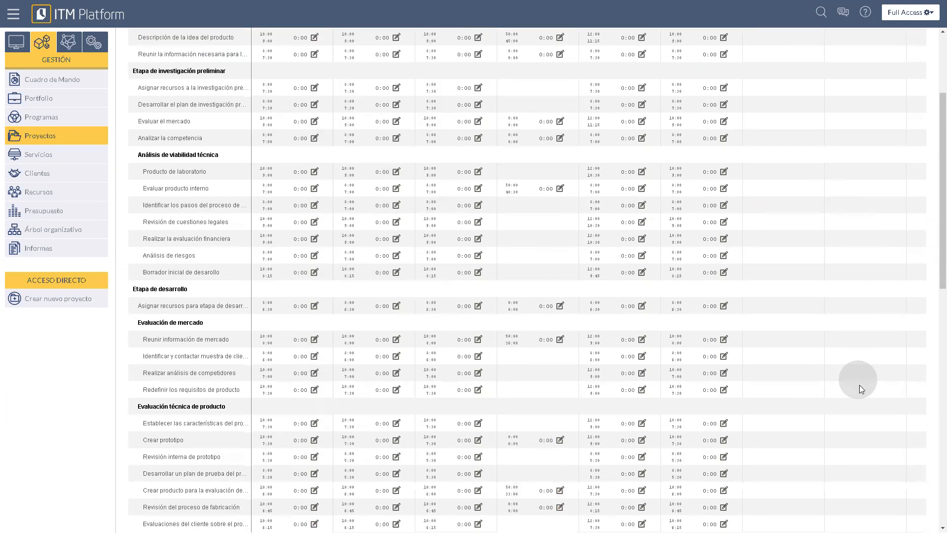
scroll(621, 360, up, 15)
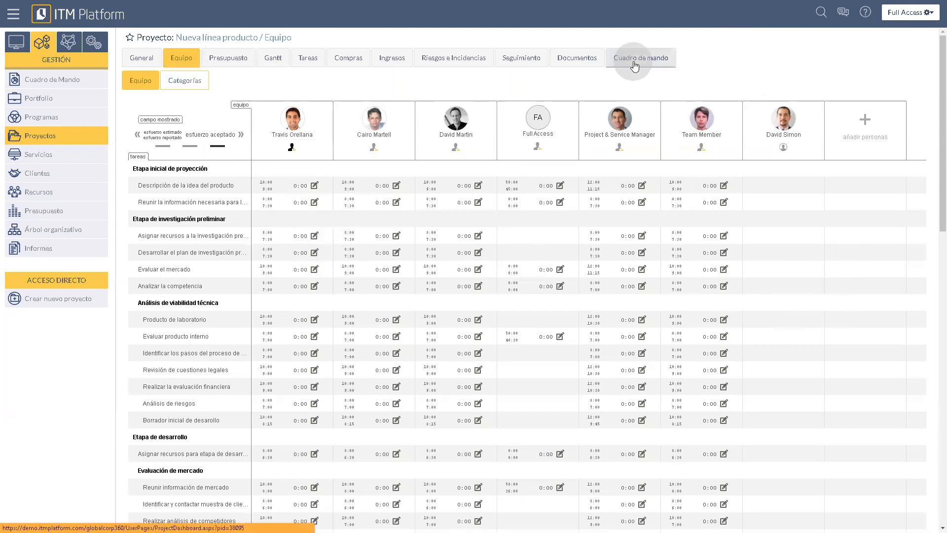
- Examine the charts on Nueva línea producto's dashboard, from budget and costs to risks and issues
click(634, 64)
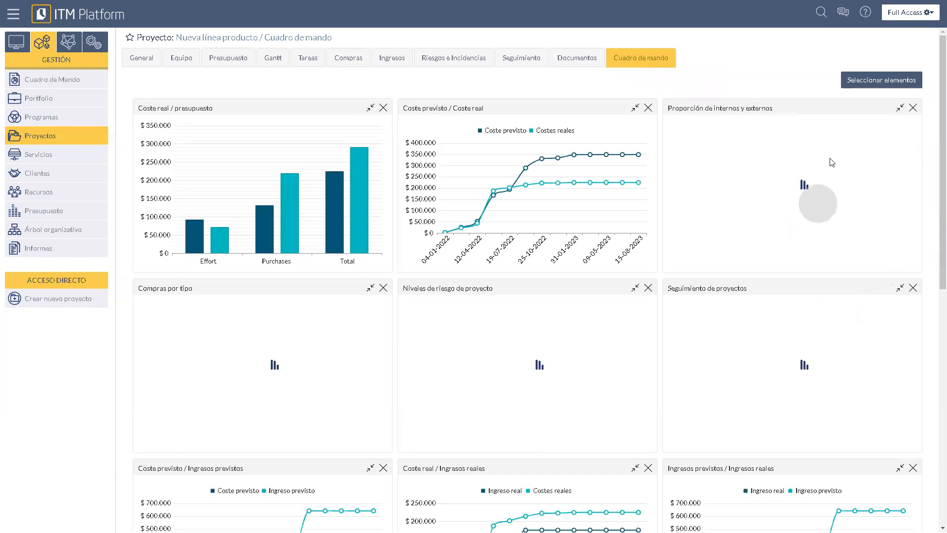
drag(934, 205, 934, 459)
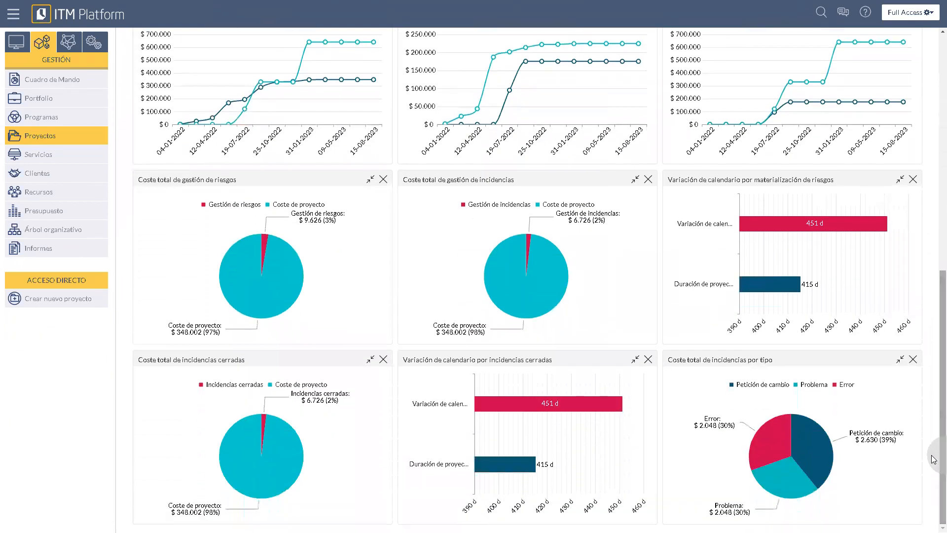
drag(934, 453, 932, 218)
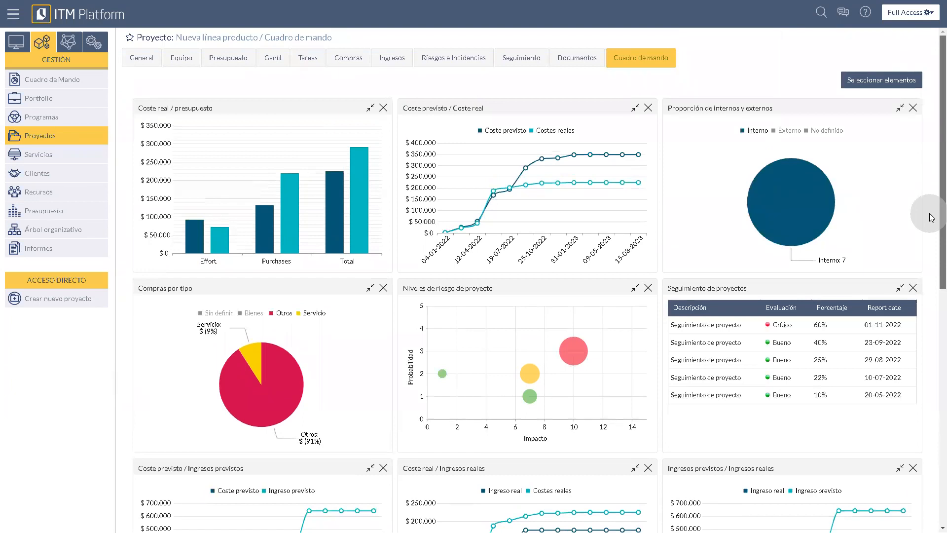
mouse_move(932, 218)
mouse_down()
mouse_move(934, 407)
mouse_move(932, 220)
mouse_up()
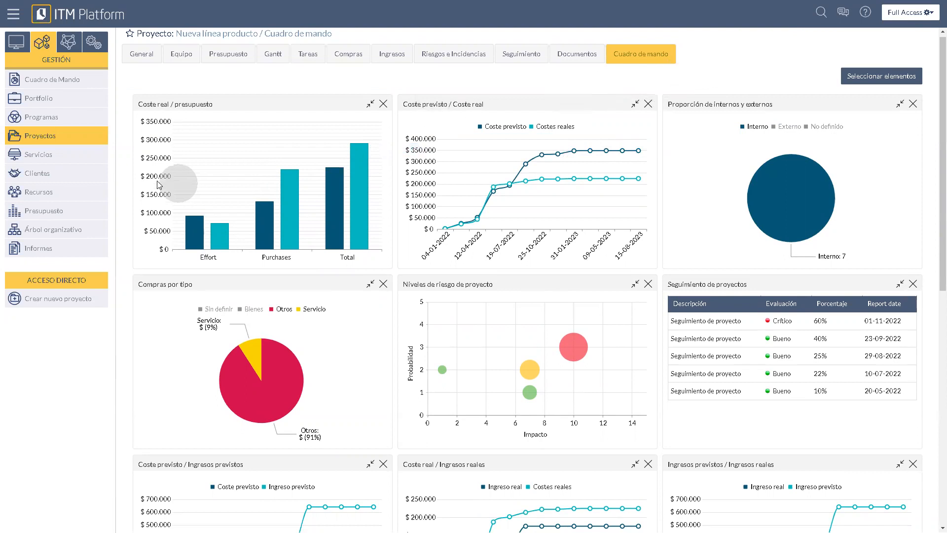
- Open the global resource planning and expand Tarea 1 of Ejemplo de recursos to view its daily demand by professional profile
click(32, 192)
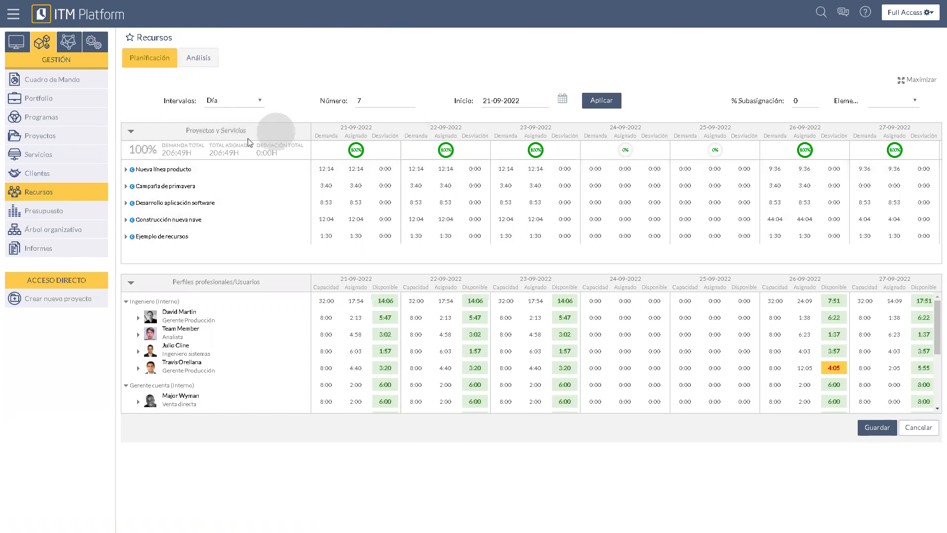
click(126, 236)
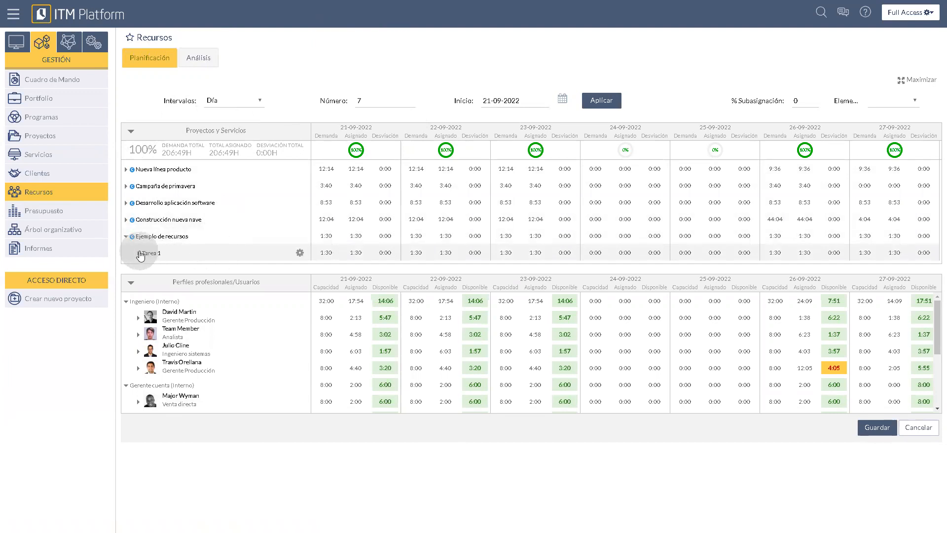
click(139, 253)
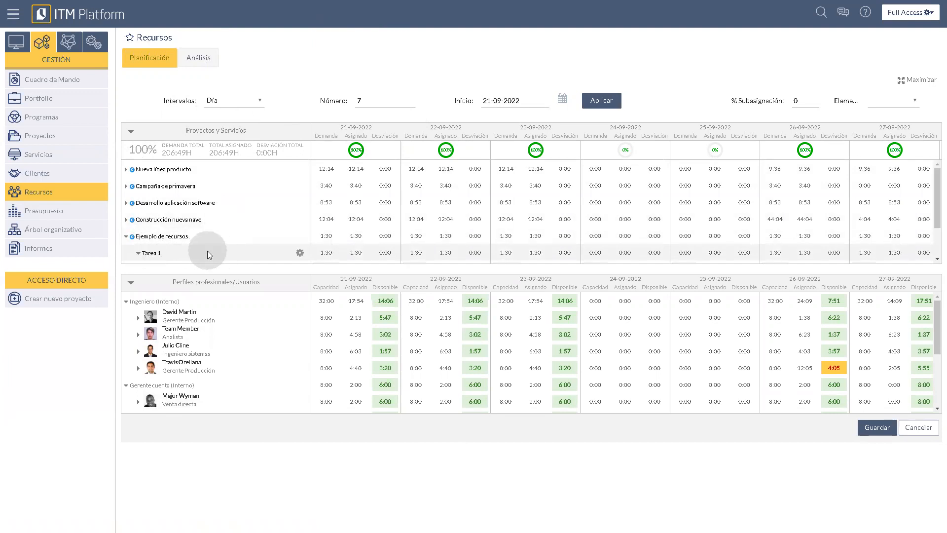
scroll(207, 250, down, 1)
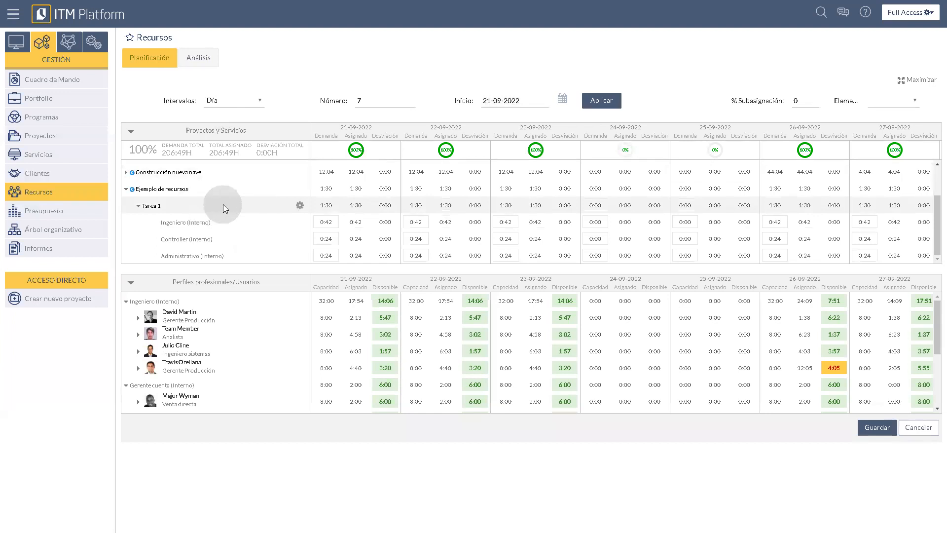
- Show the resource planning in weekly intervals, for 3 weeks starting on 19-09-2022
click(254, 102)
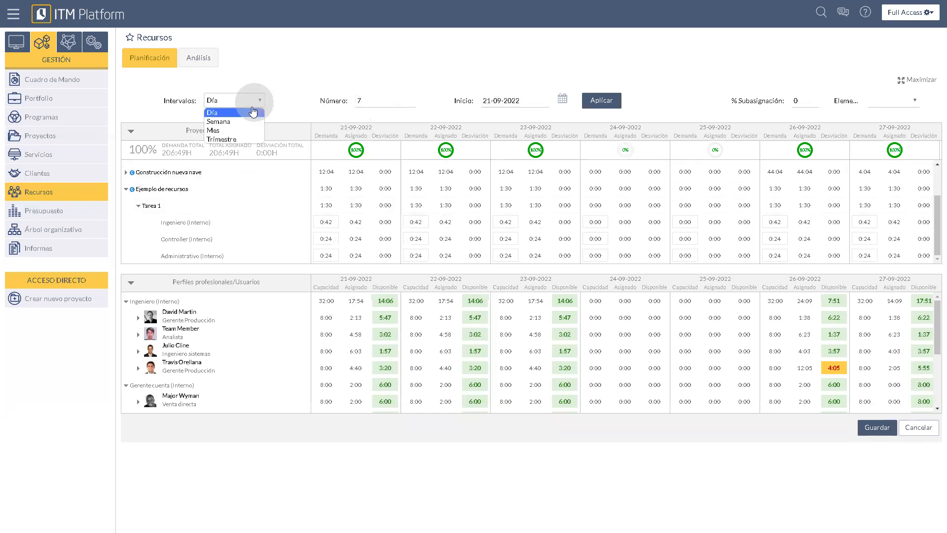
click(241, 123)
double_click(368, 101)
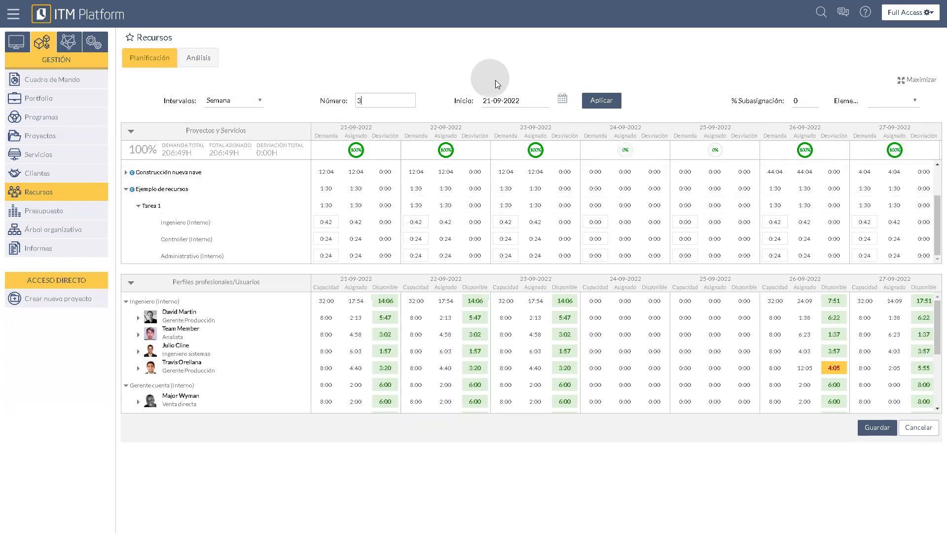
click(563, 98)
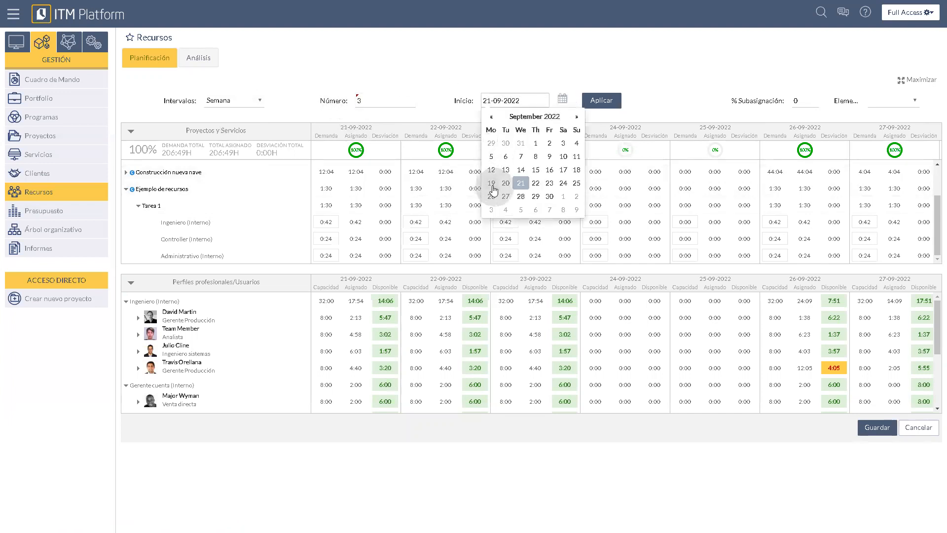
click(492, 184)
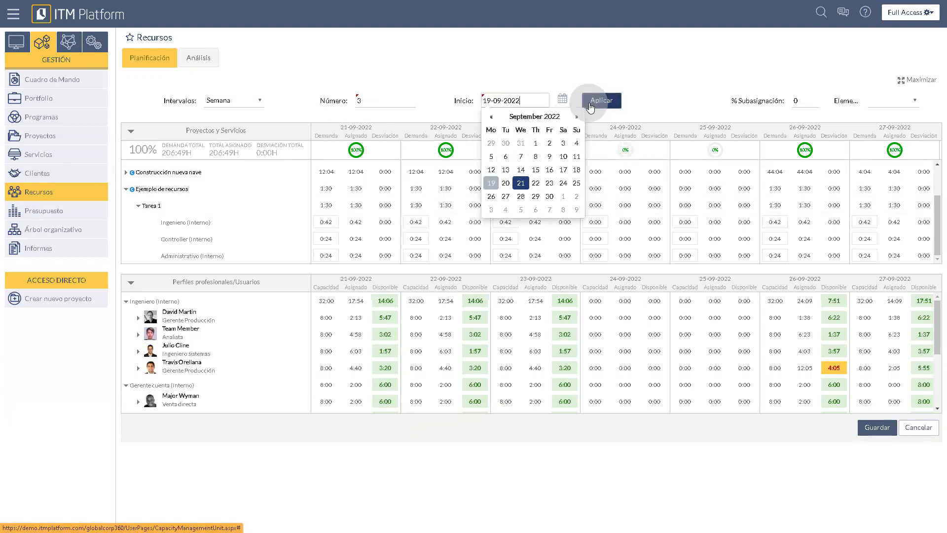
click(590, 101)
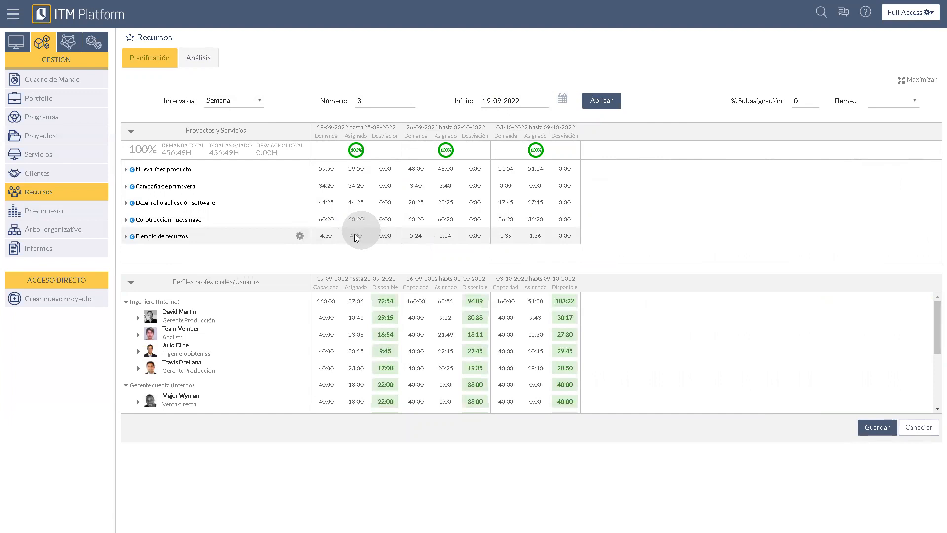
- Examine the weekly demand of Ejemplo de recursos by task and by Tarea 1's profiles, and collapse the project again
click(126, 237)
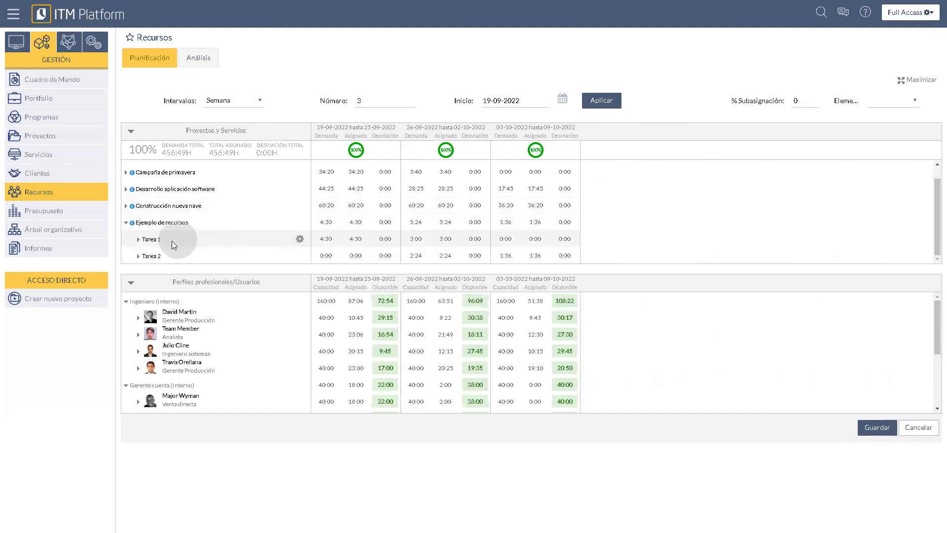
click(139, 240)
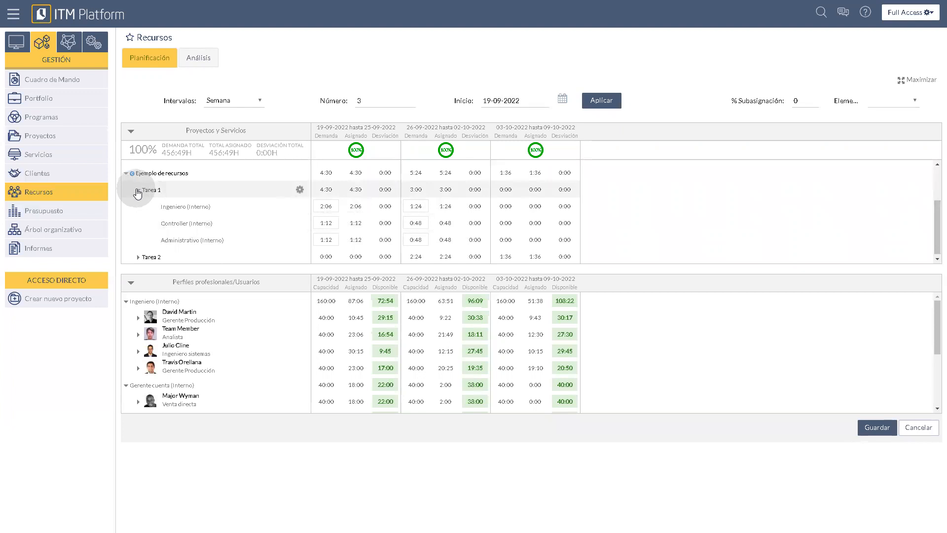
click(141, 192)
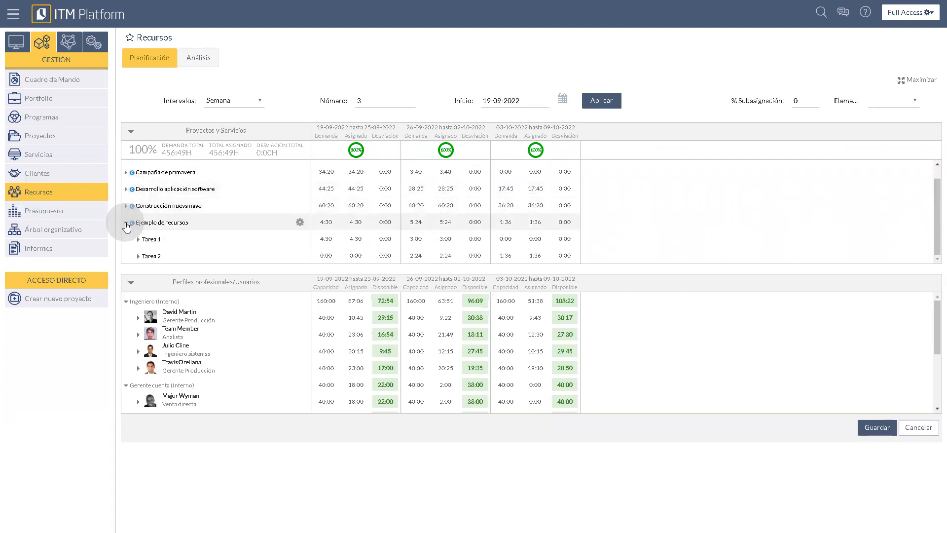
click(126, 223)
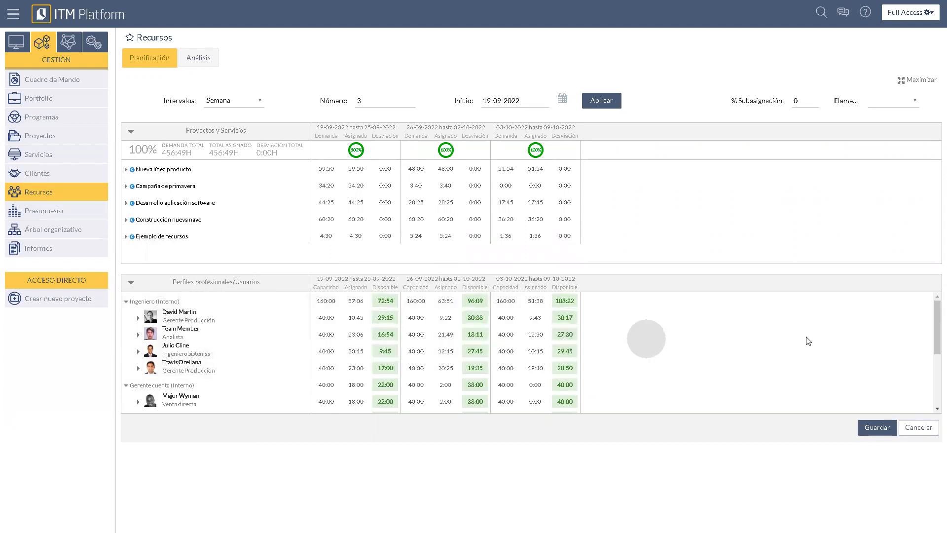
- Examine the internal Controller user's assigned weekly hours per project and in the tasks of Ejemplo de recursos
drag(932, 332, 934, 386)
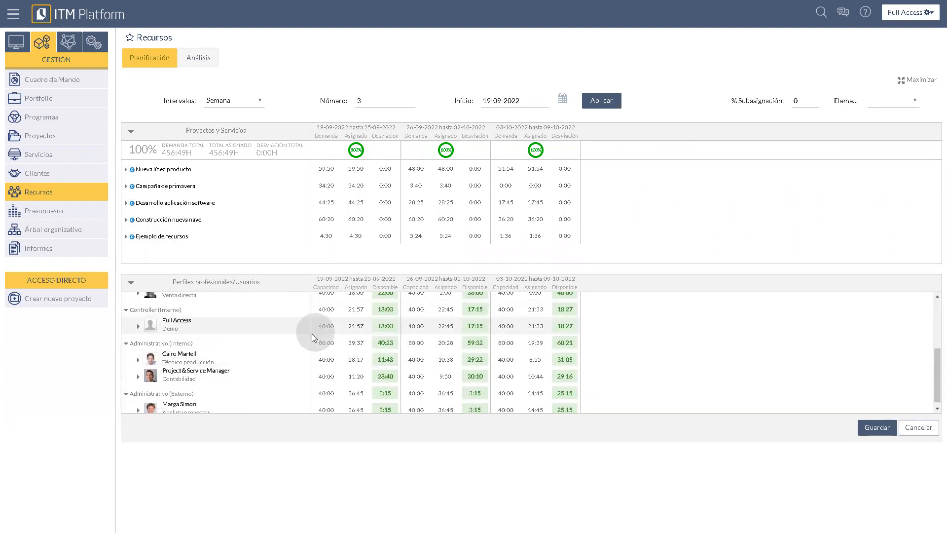
click(139, 327)
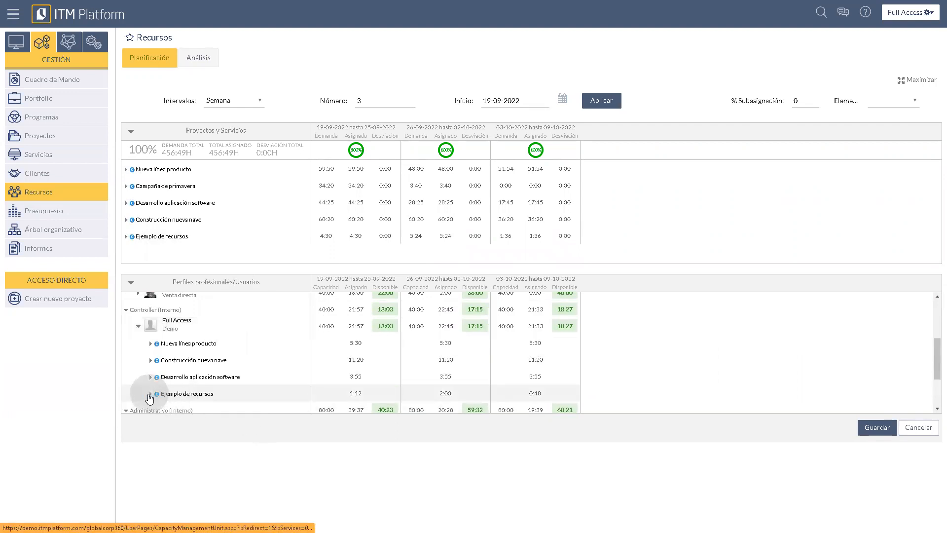
click(150, 394)
scroll(269, 376, down, 1)
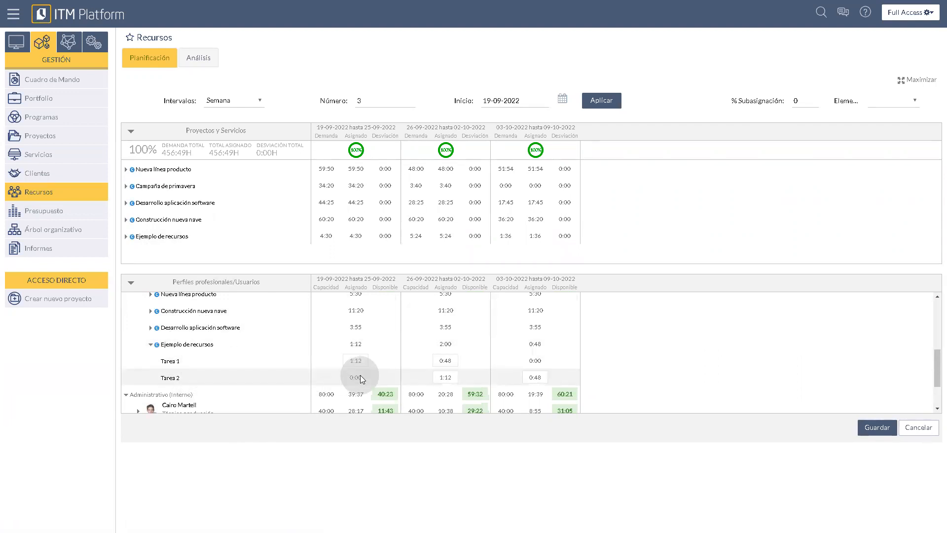
scroll(360, 377, down, 2)
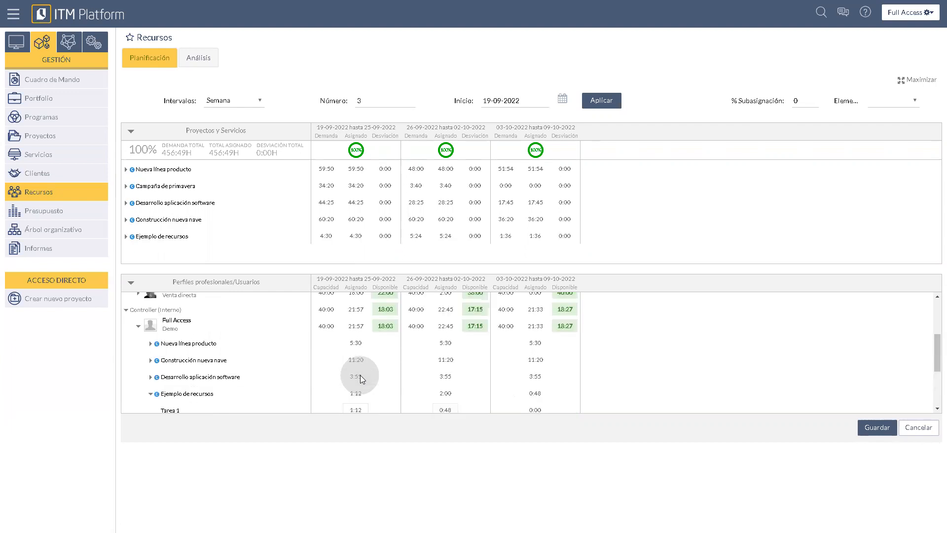
scroll(361, 377, up, 2)
scroll(360, 375, up, 5)
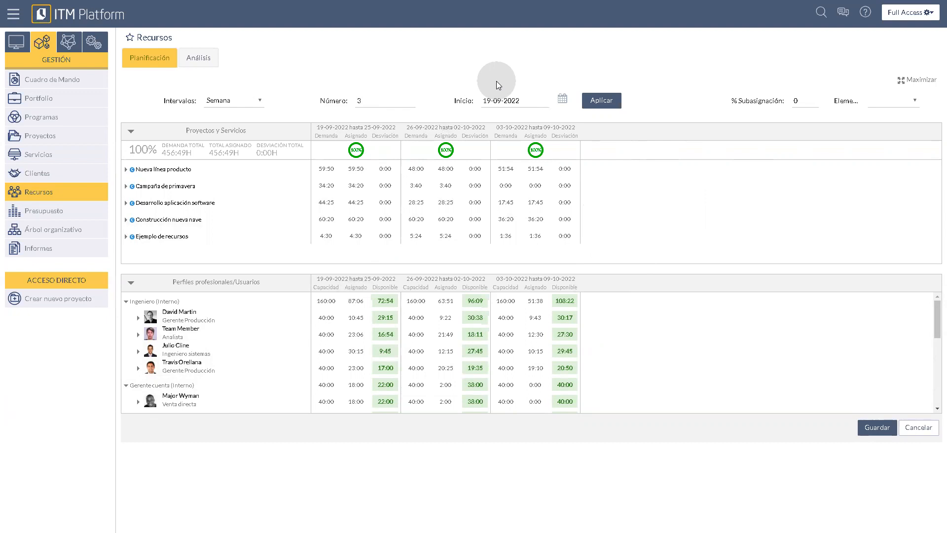
- Apply an underallocation percentage of 50 and review the highlighted availability of the profiles and users
double_click(807, 101)
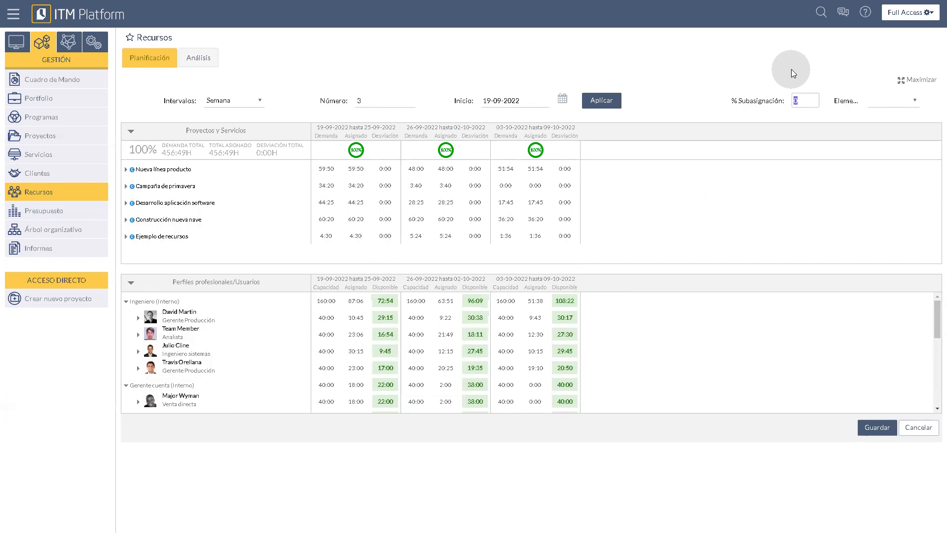
text(5)
click(601, 101)
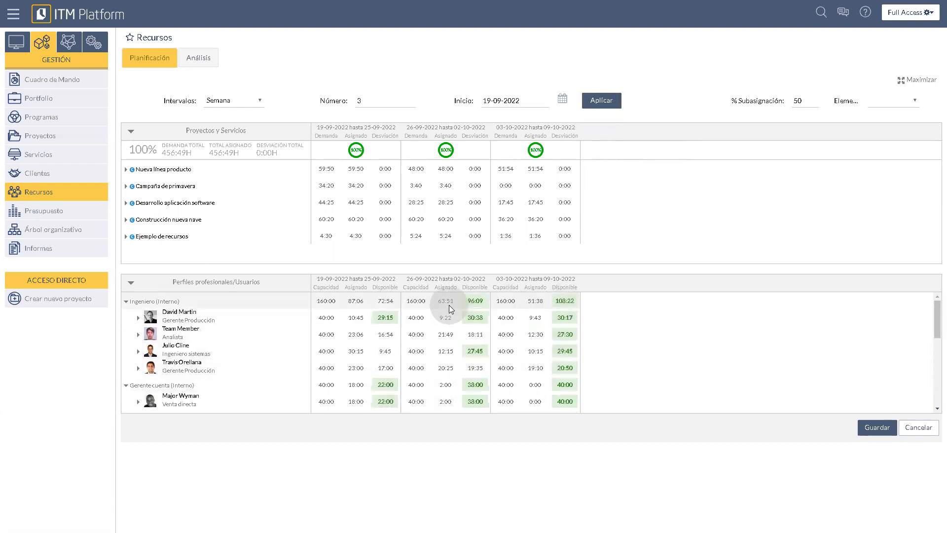
scroll(575, 360, down, 2)
scroll(570, 358, up, 2)
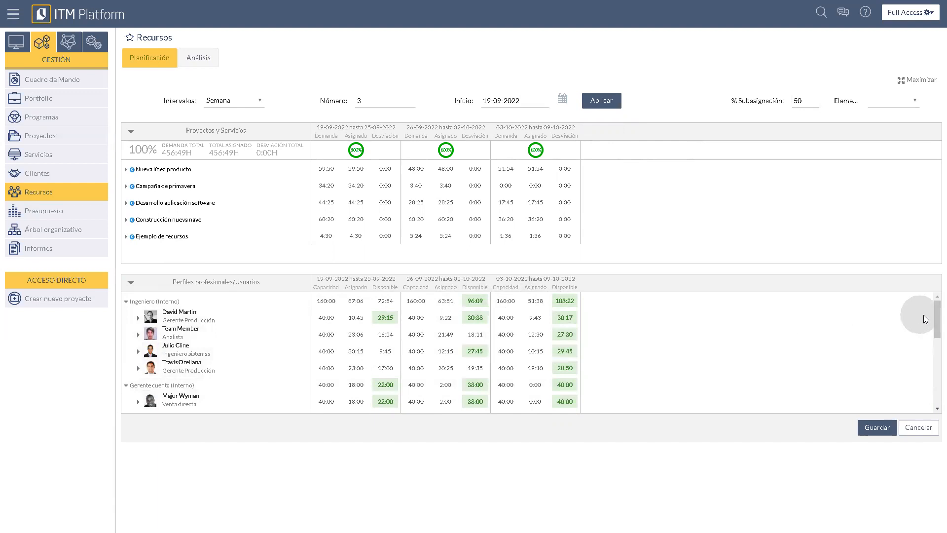
mouse_move(931, 315)
mouse_down()
mouse_move(931, 413)
mouse_move(933, 303)
mouse_up()
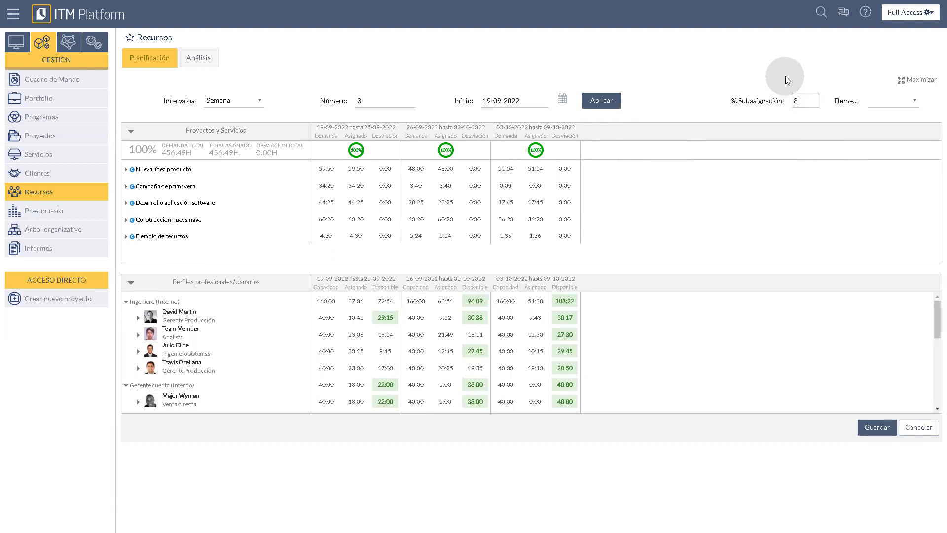
- Apply an underallocation percentage of 80 and expand the projects assigned to the internal Gerente cuenta user
click(606, 101)
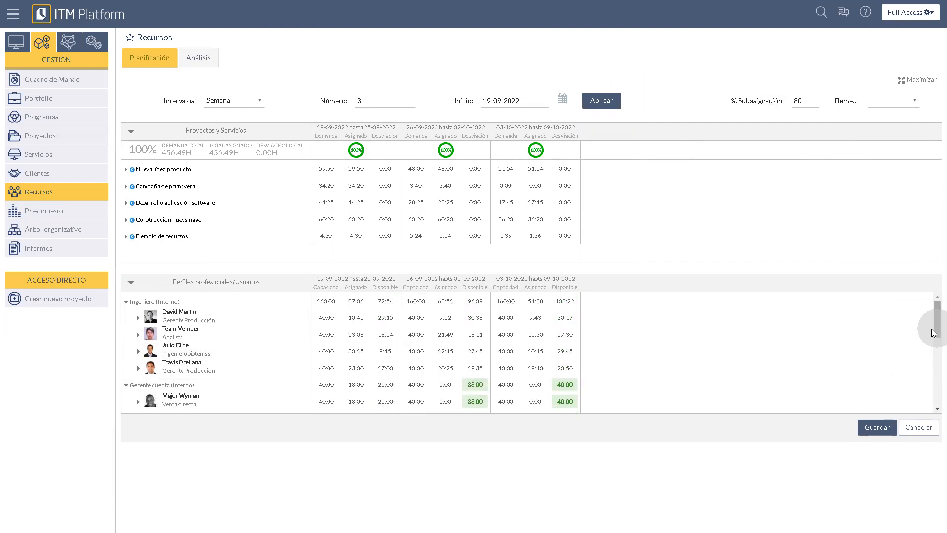
drag(932, 330, 932, 340)
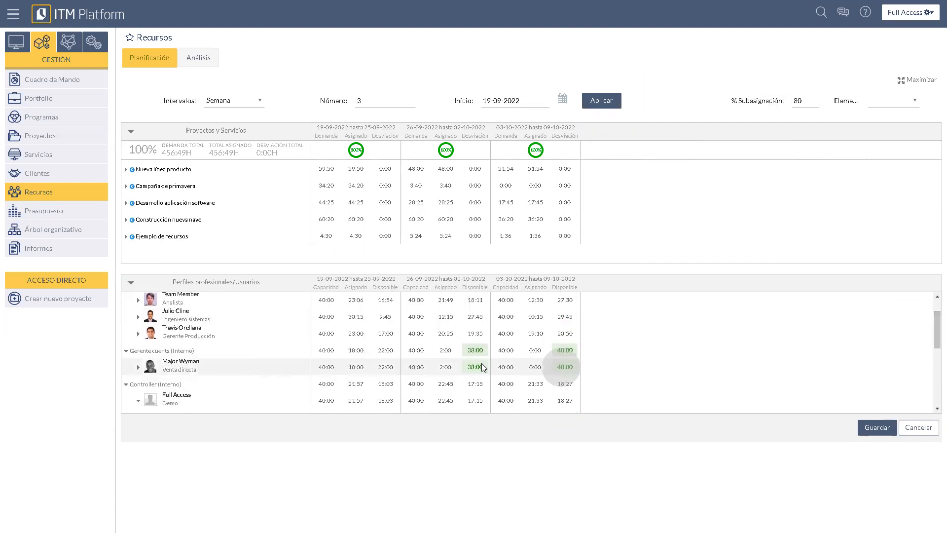
click(139, 368)
drag(932, 336, 932, 342)
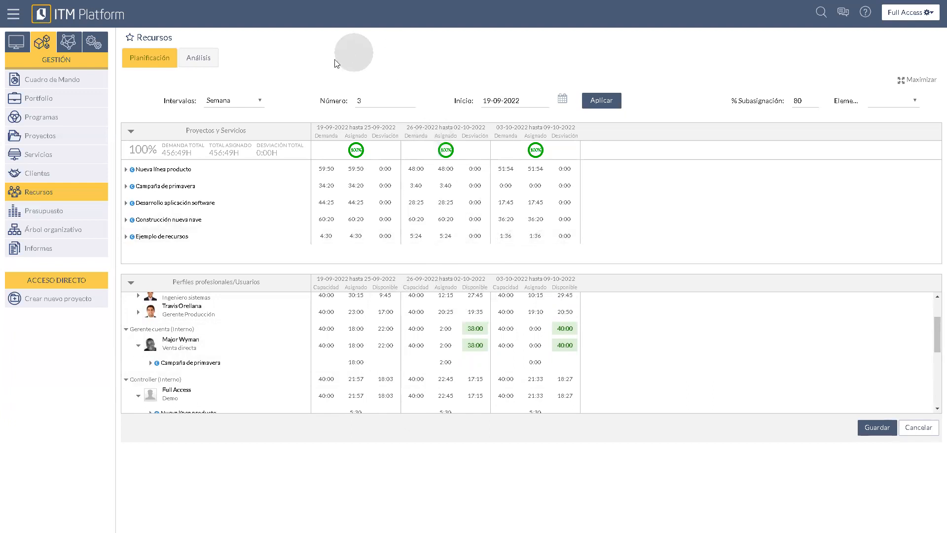
- Open the resource analysis and compare each resource's estimated effort and time entries in weeks 38 and 39, ending on week 38
click(210, 65)
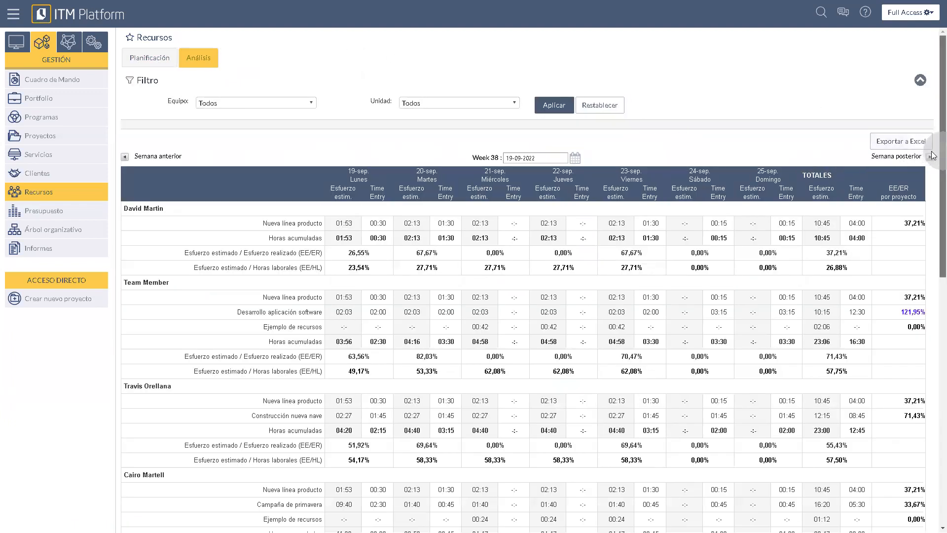
scroll(932, 156, down, 2)
scroll(922, 146, up, 2)
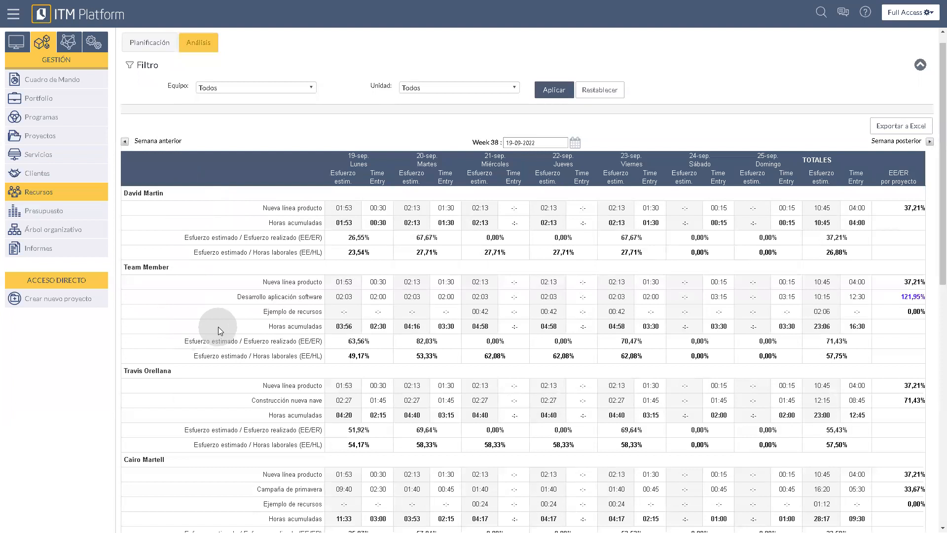
scroll(218, 327, down, 2)
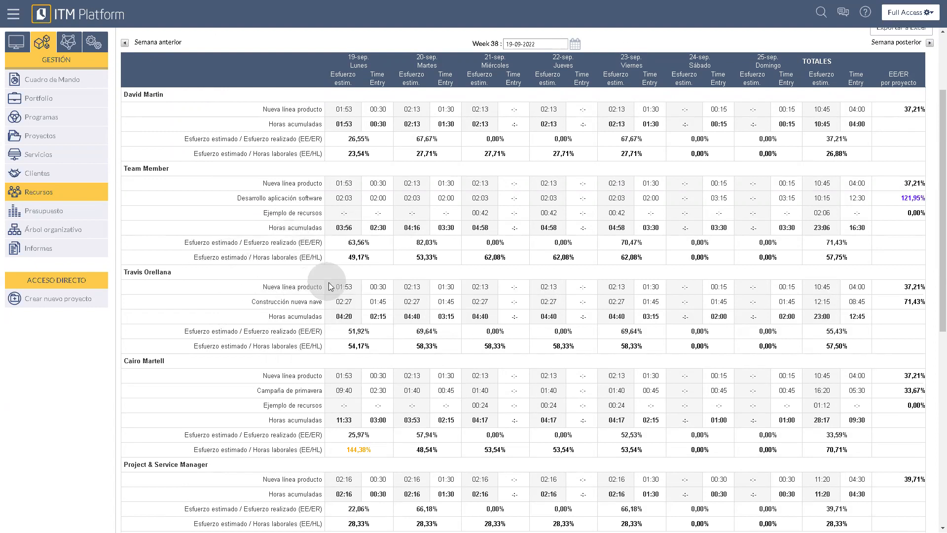
scroll(330, 285, up, 1)
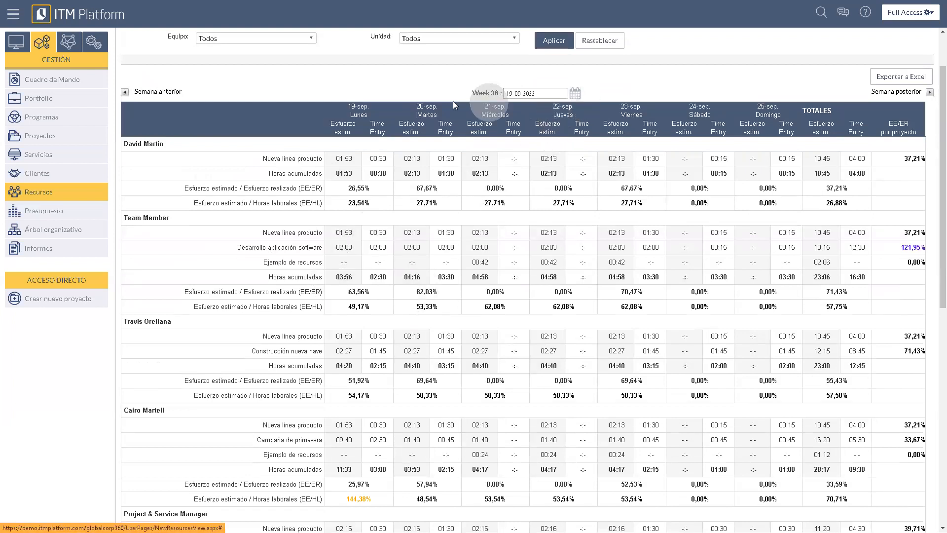
click(930, 91)
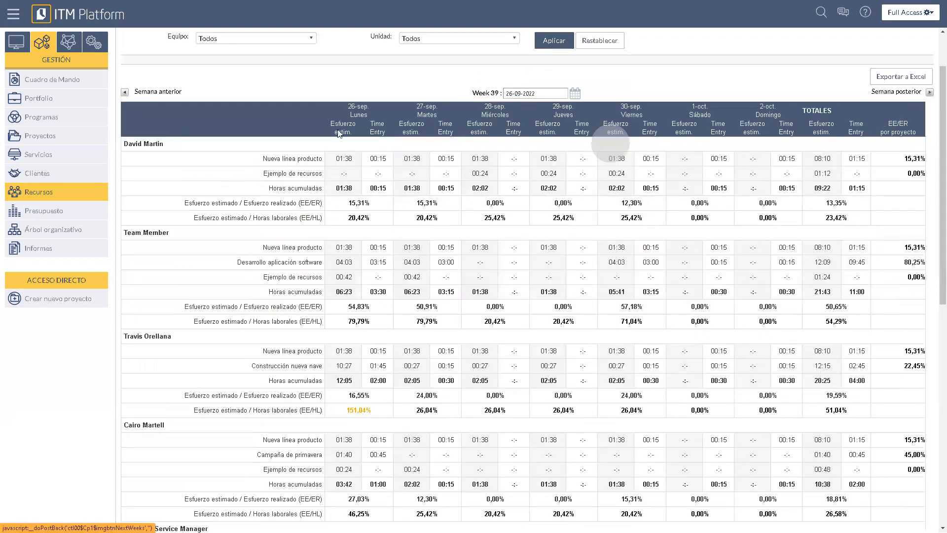
click(125, 91)
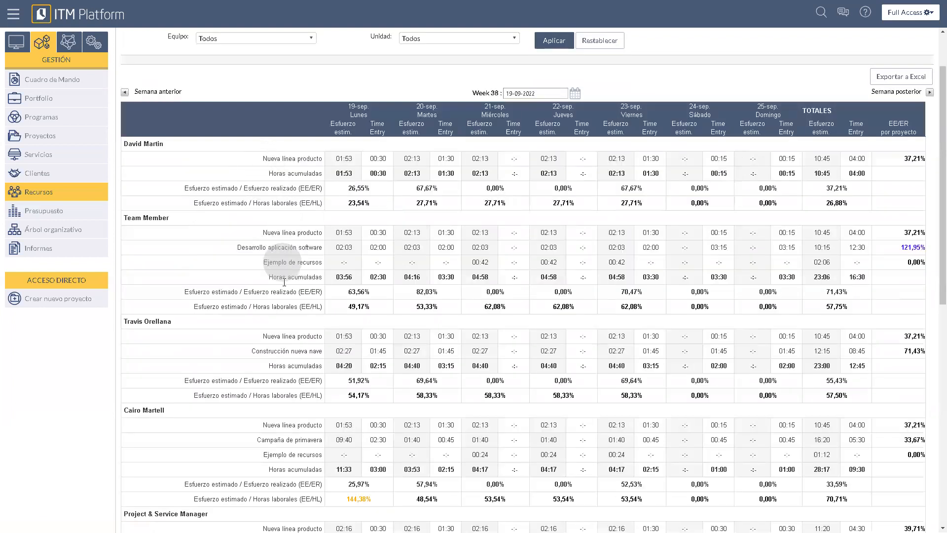
- Examine the remaining resources and overall effort totals for week 38, and reset the analysis filter
scroll(286, 338, down, 4)
scroll(288, 343, down, 6)
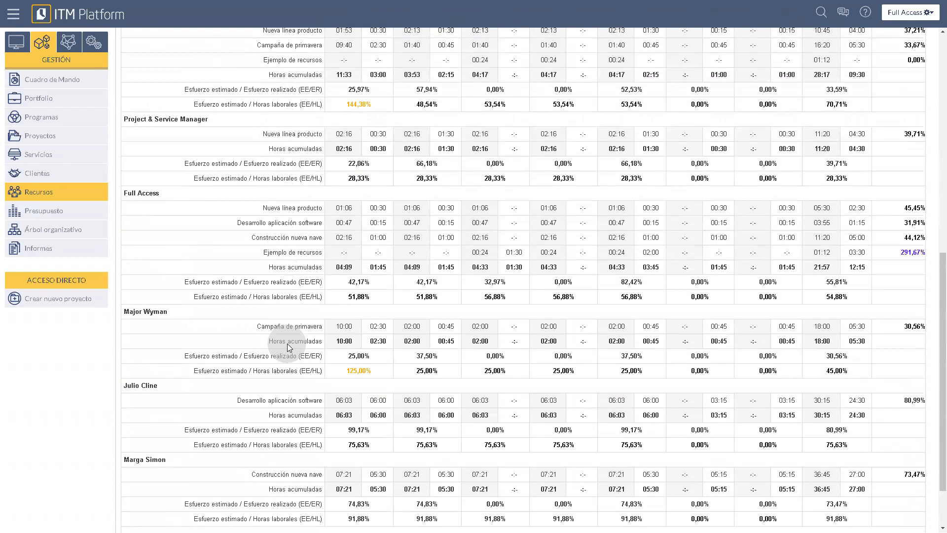
drag(738, 478, 869, 509)
click(733, 490)
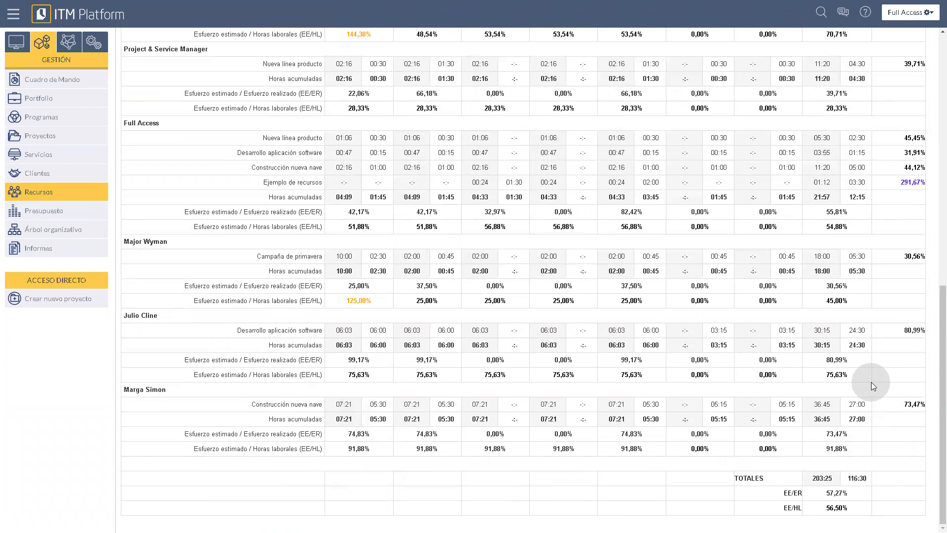
scroll(871, 382, up, 10)
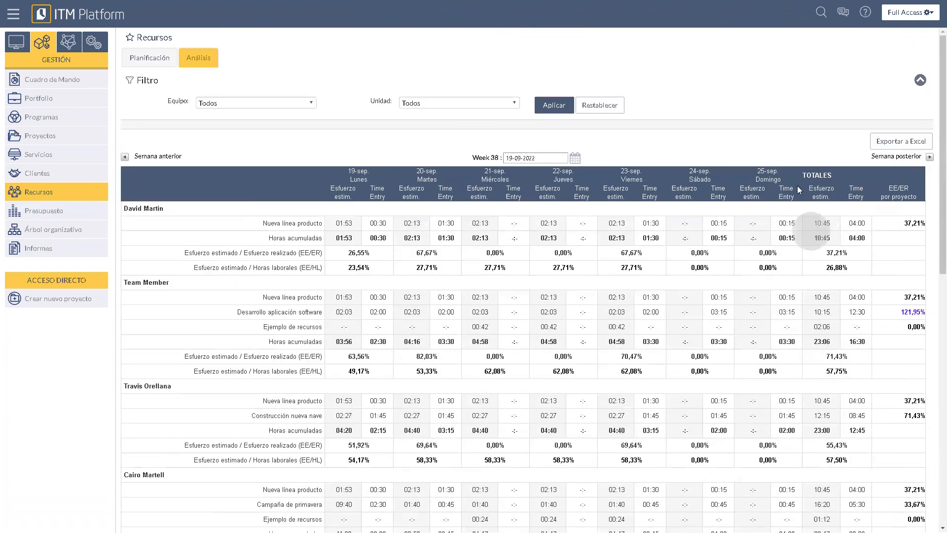
click(603, 106)
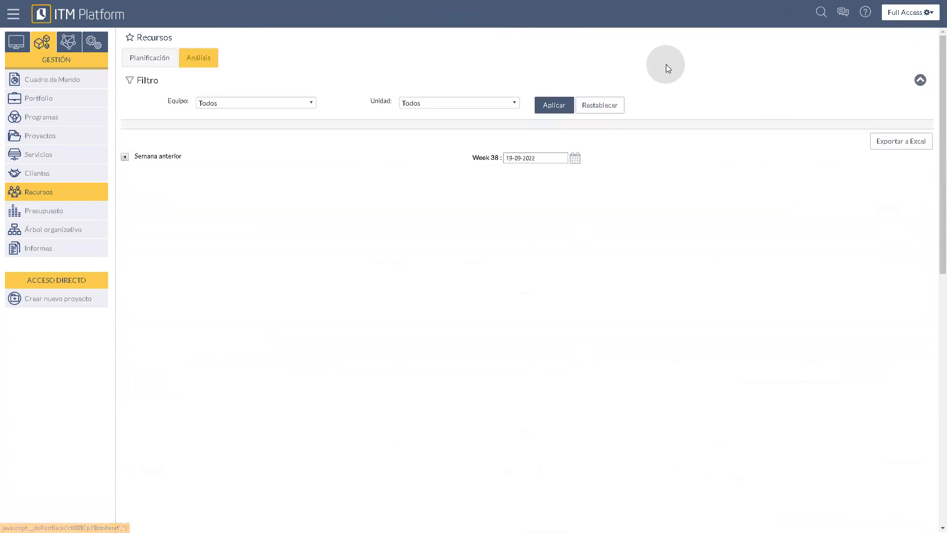